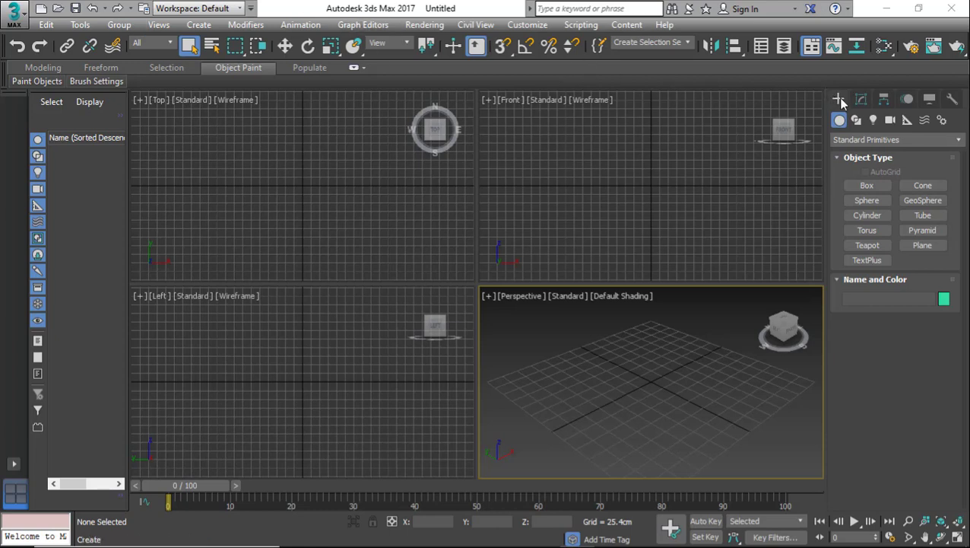
Create an Extended Primitives ChamferBox in the Top viewport, about 249 cm long, 374 cm wide and 152 cm high, with zero fillet.
left_click(845, 142)
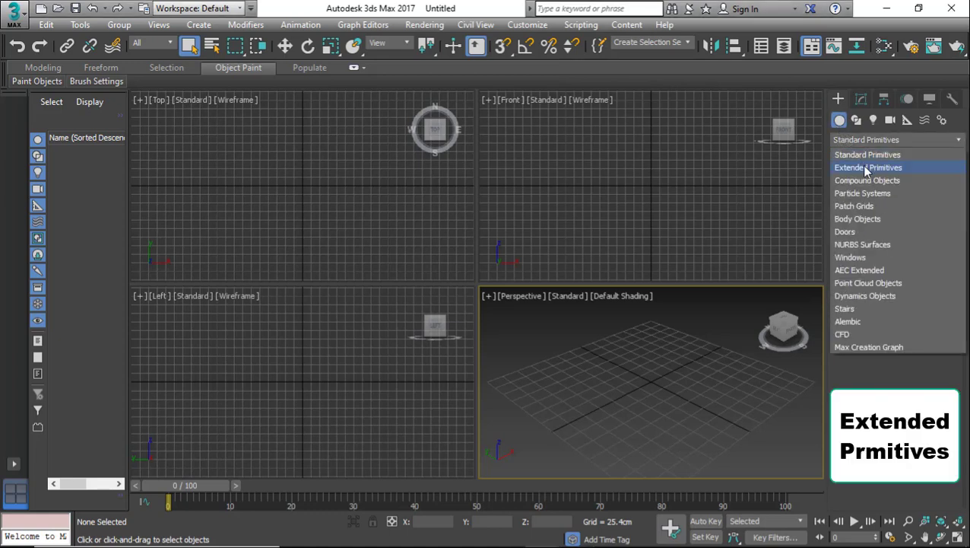
left_click(866, 168)
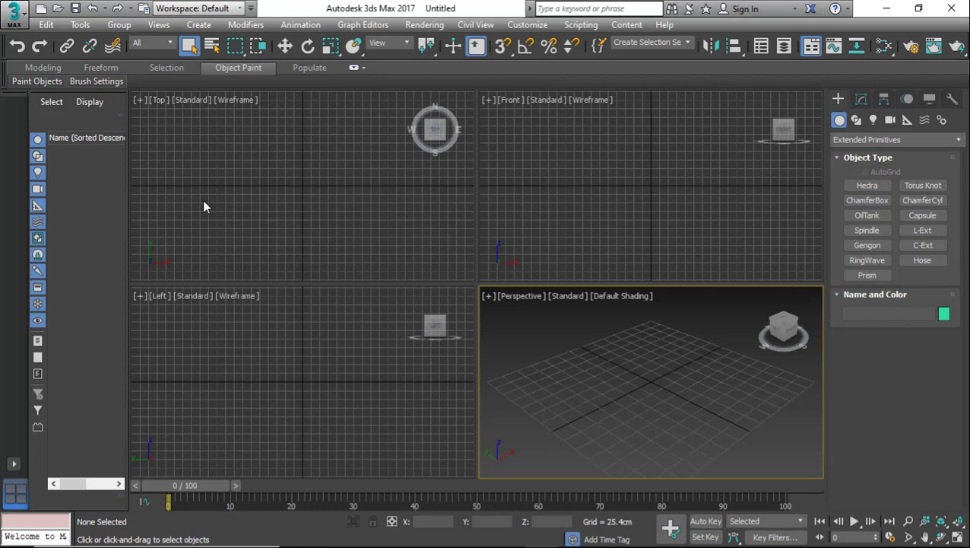
left_click(873, 200)
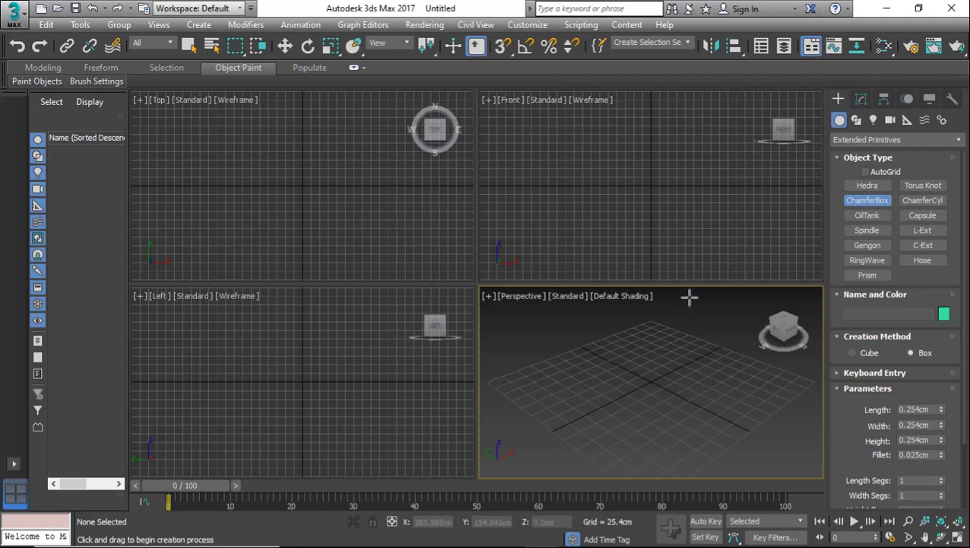
left_click(218, 131)
left_click_drag(218, 131, 346, 216)
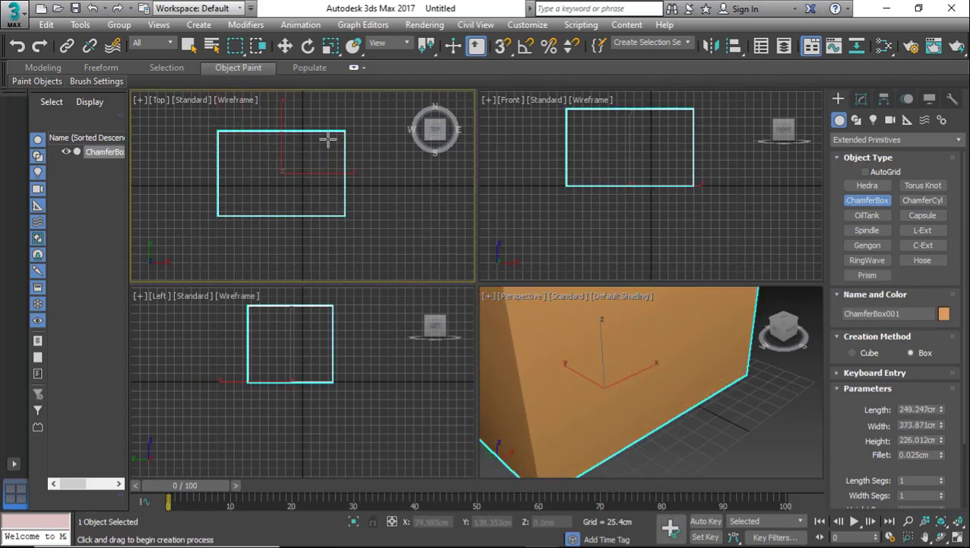
left_click(321, 167)
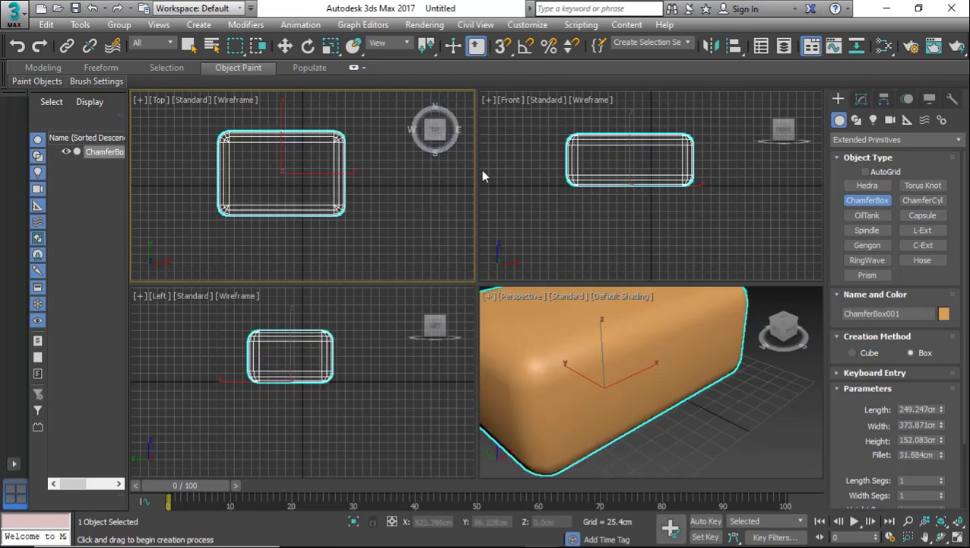
left_click(345, 175)
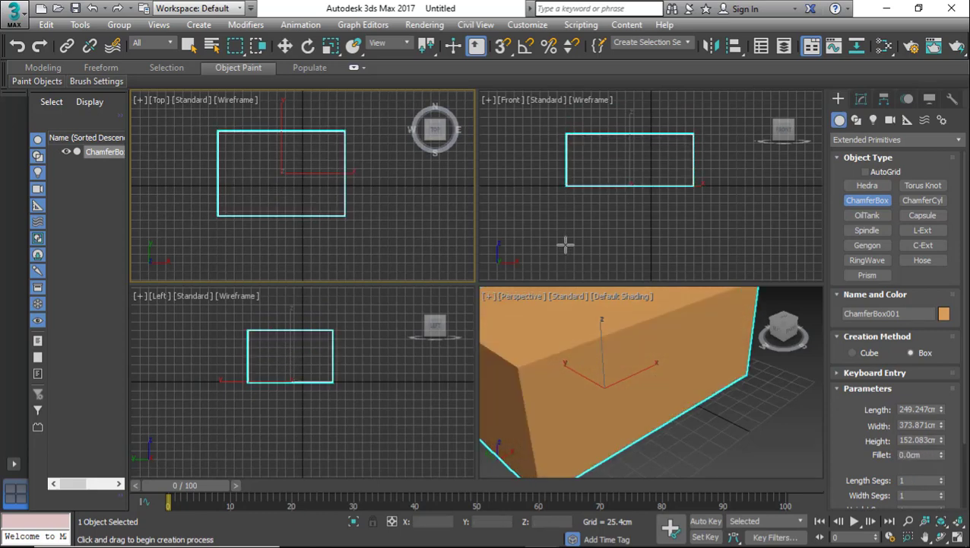
Rename the new chamfer box as sitting.
scroll(628, 346, "down", 5)
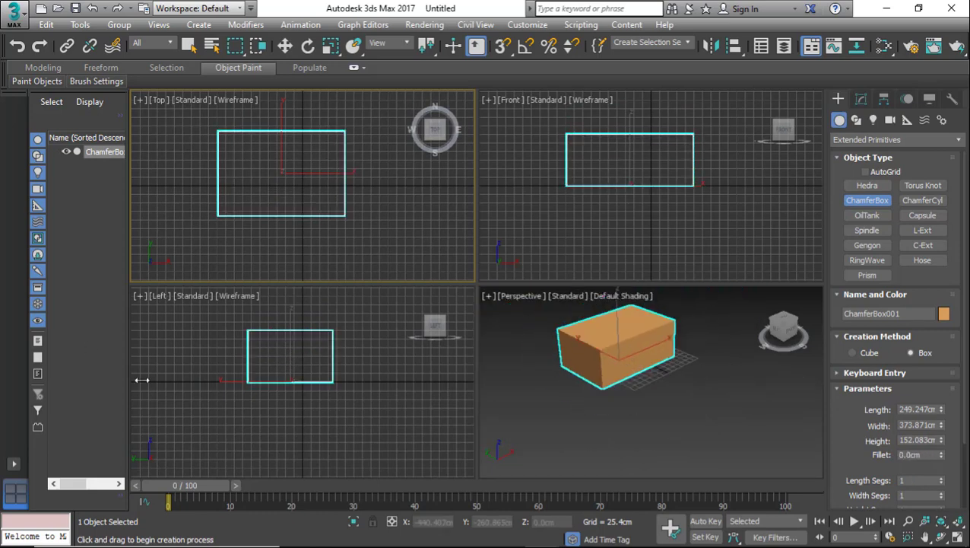
scroll(671, 324, "up", 3)
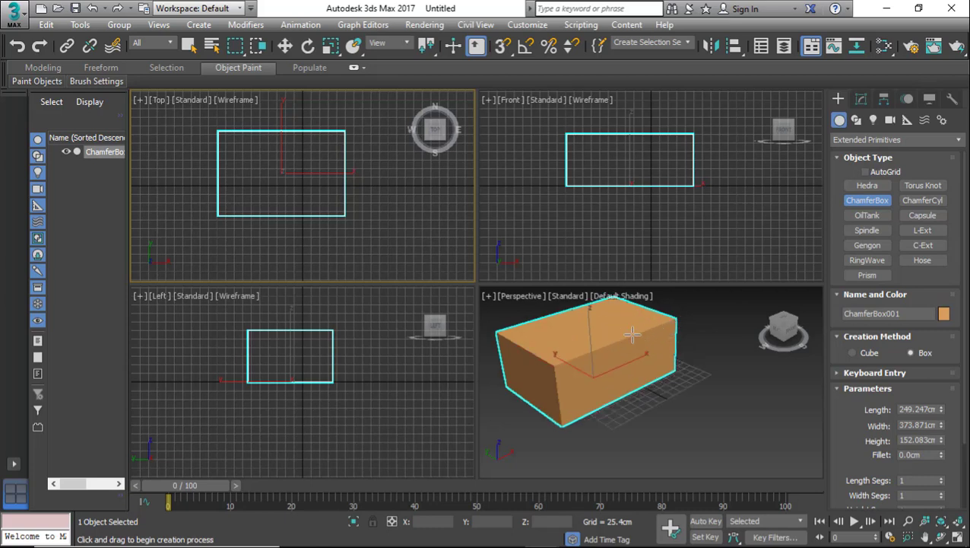
left_click_drag(901, 316, 842, 307)
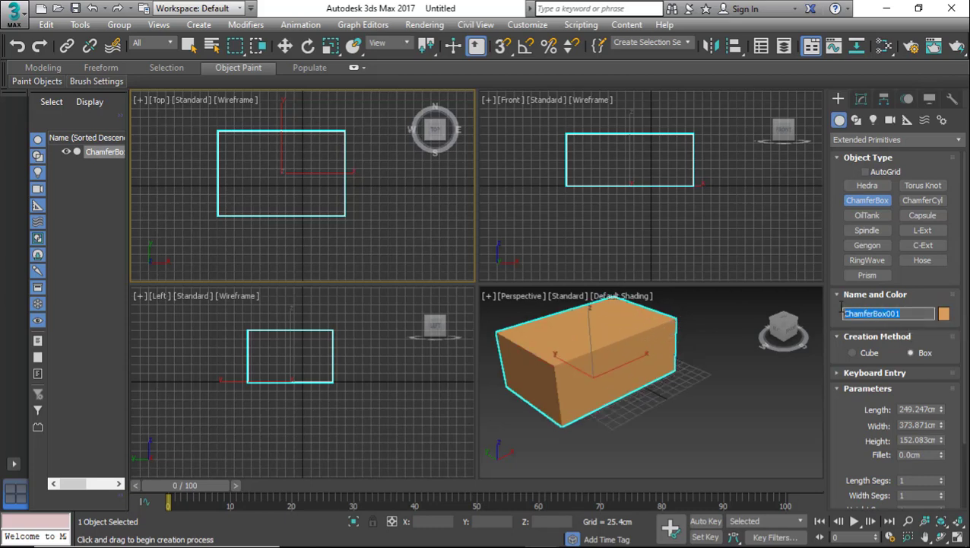
type("sitting")
key("Return")
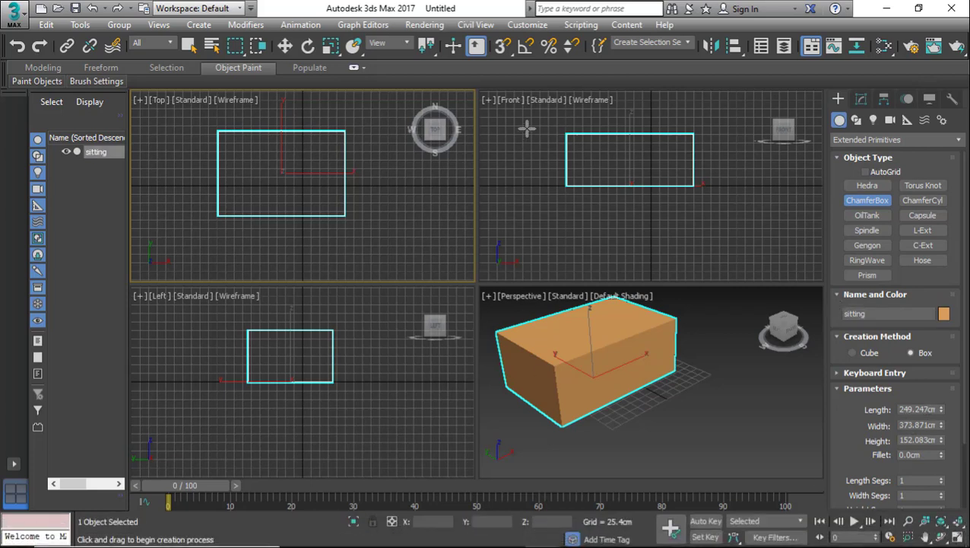
Check in the units setup that the display unit scale is metric centimeters.
left_click(532, 27)
left_click(563, 210)
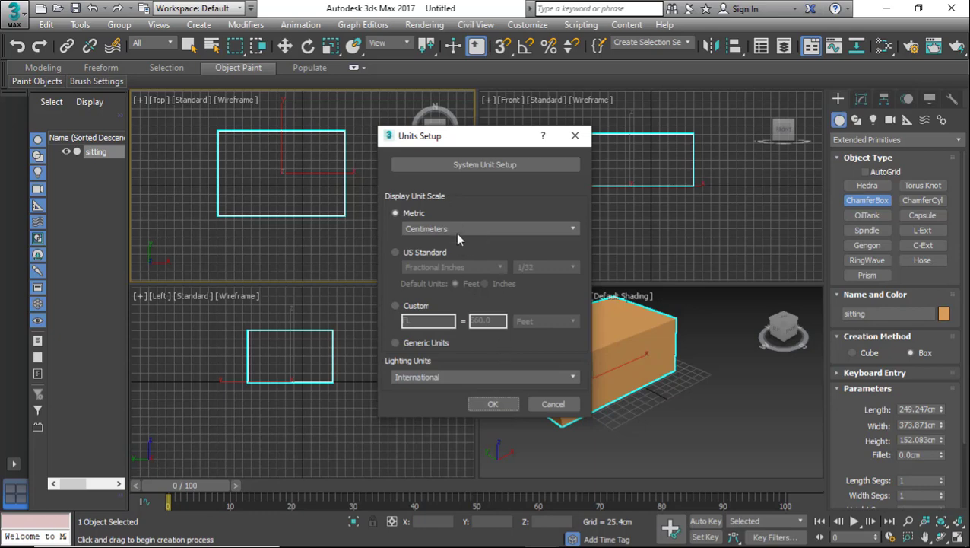
left_click(496, 403)
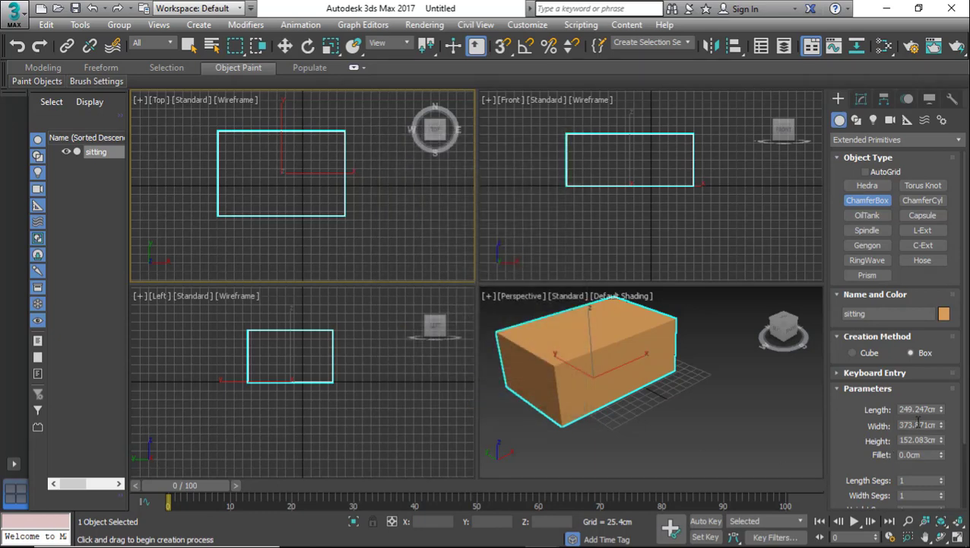
Set the sitting box's length to 24 cm, width to 60 cm, height to 12 cm and fillet to 0.25 cm.
double_click(927, 409)
type("20")
key("Return")
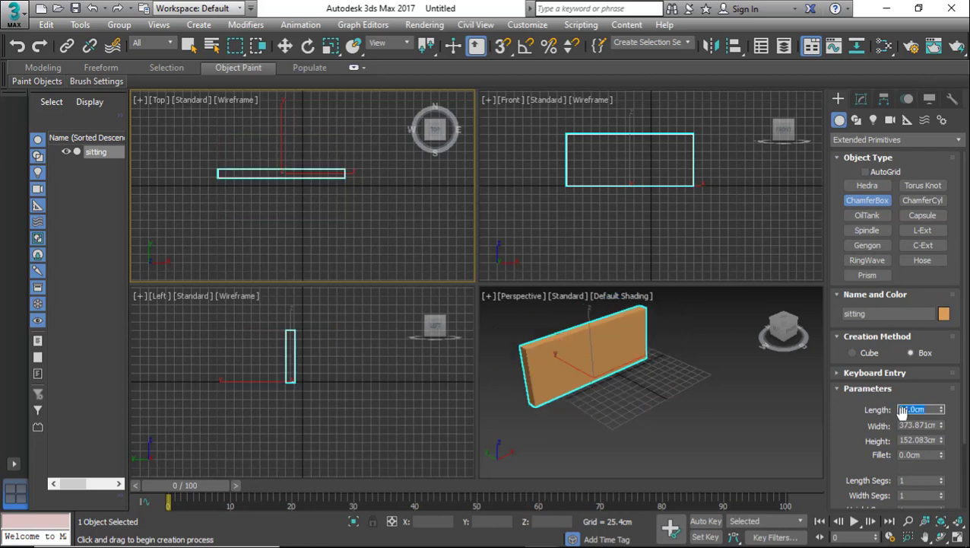
left_click(923, 425)
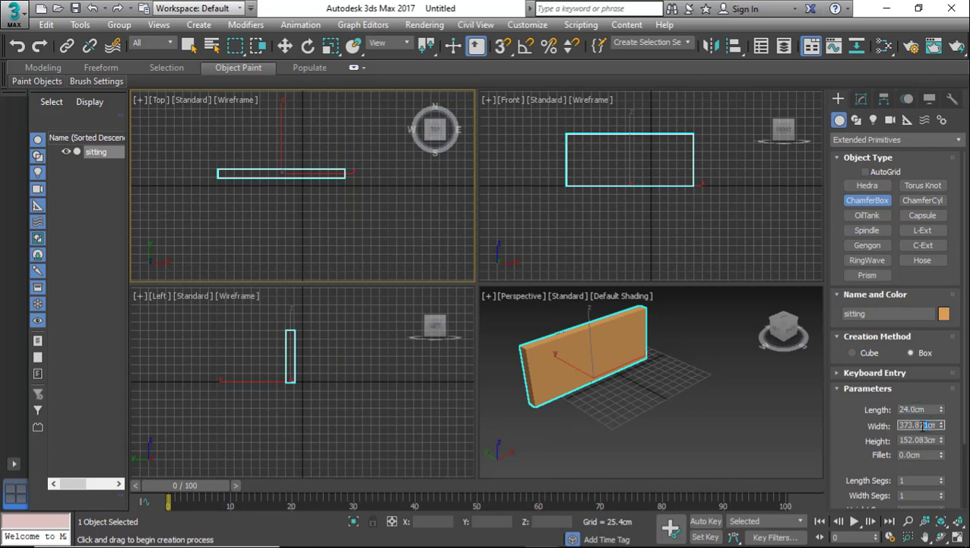
left_click_drag(924, 425, 897, 427)
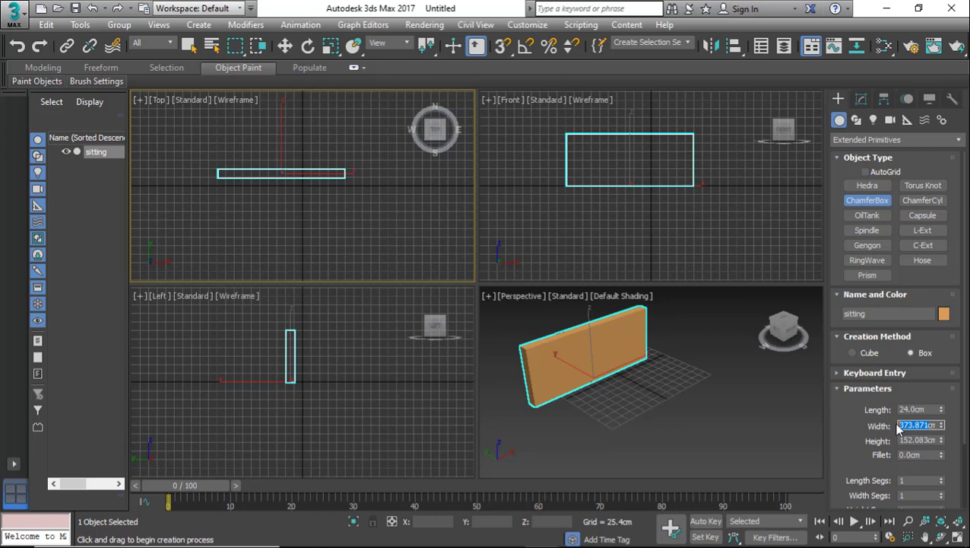
type("6cm")
key("Tab")
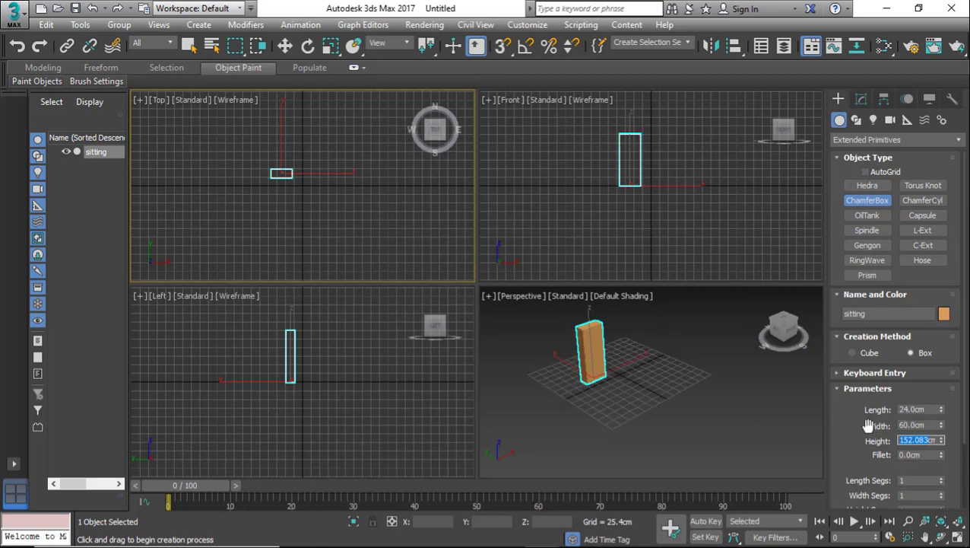
type("12cm")
key("Tab")
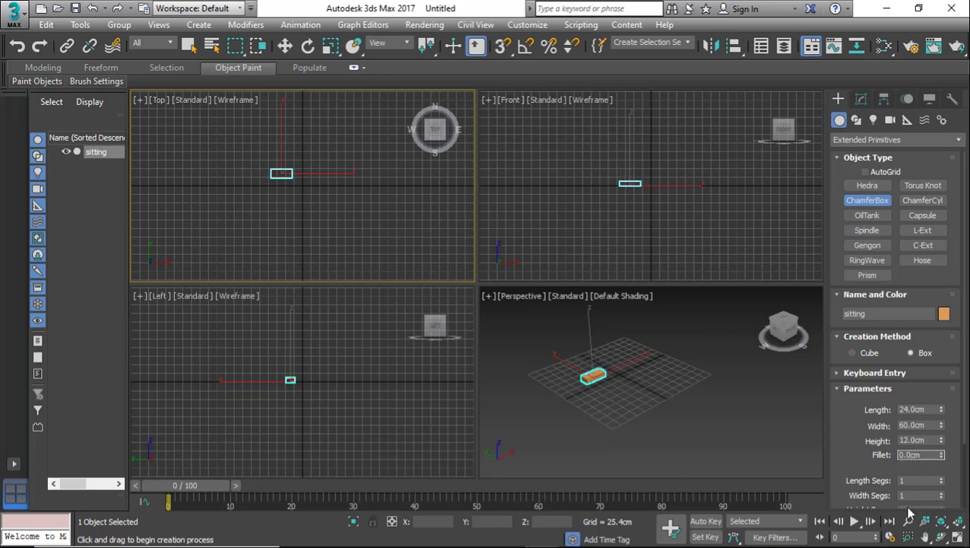
type("0.25cm")
Examine the resized sitting box up close in all four viewports and review its segment parameters.
scroll(817, 399, "down", 5)
scroll(767, 394, "up", 5)
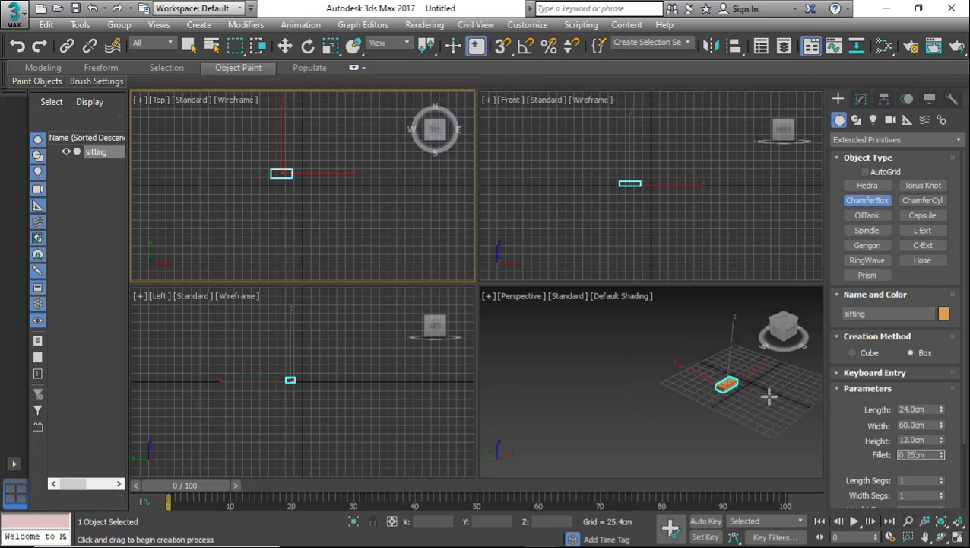
scroll(734, 378, "up", 5)
scroll(746, 384, "up", 3)
scroll(624, 174, "up", 5)
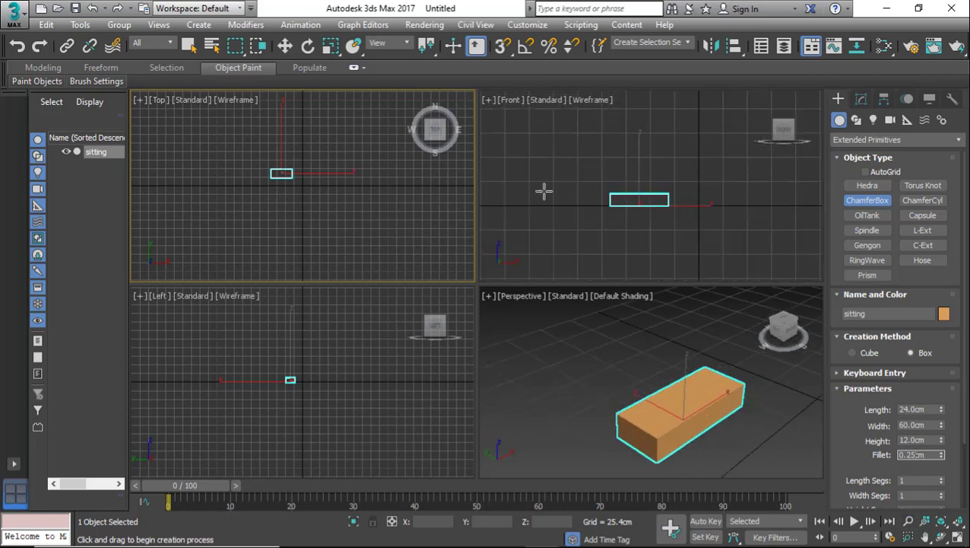
scroll(282, 173, "up", 5)
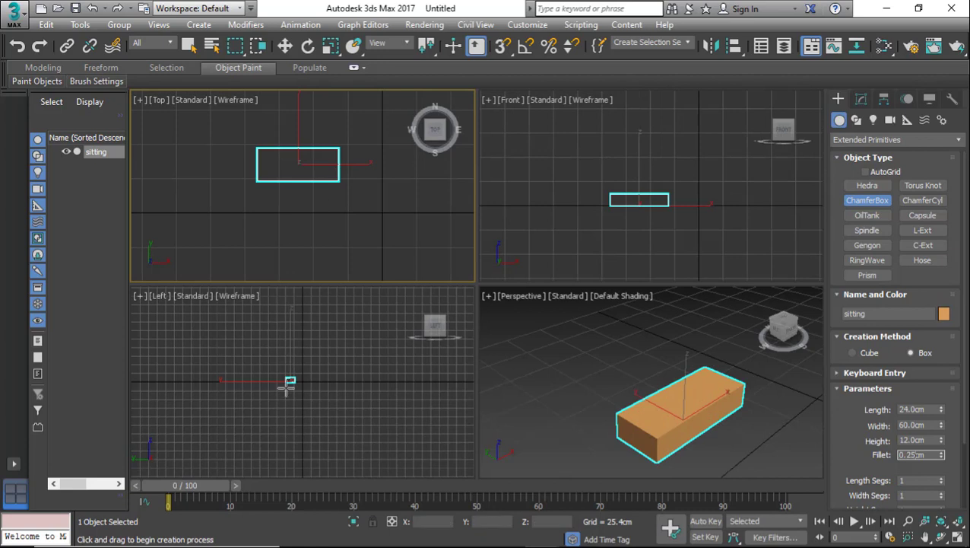
scroll(292, 346, "up", 4)
scroll(291, 346, "up", 5)
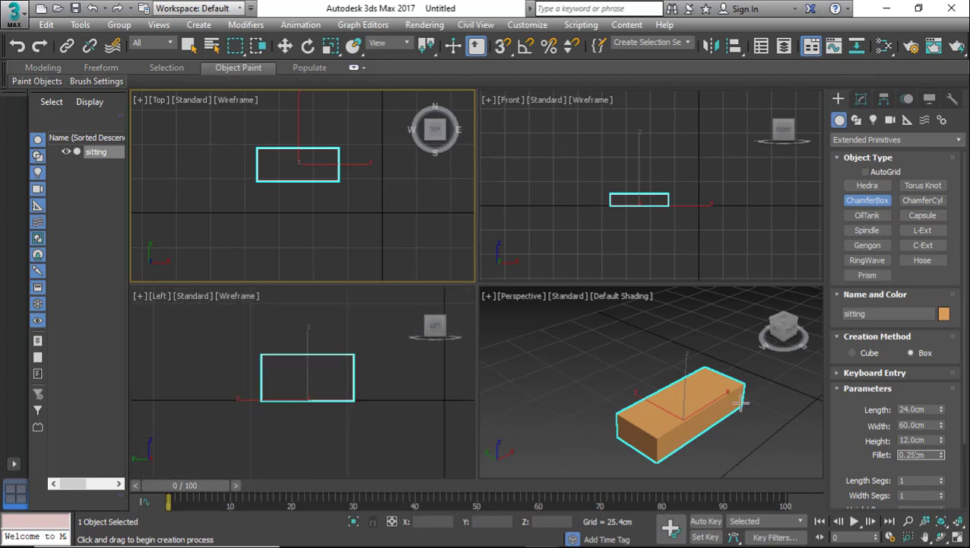
scroll(738, 407, "up", 2)
scroll(710, 371, "down", 2)
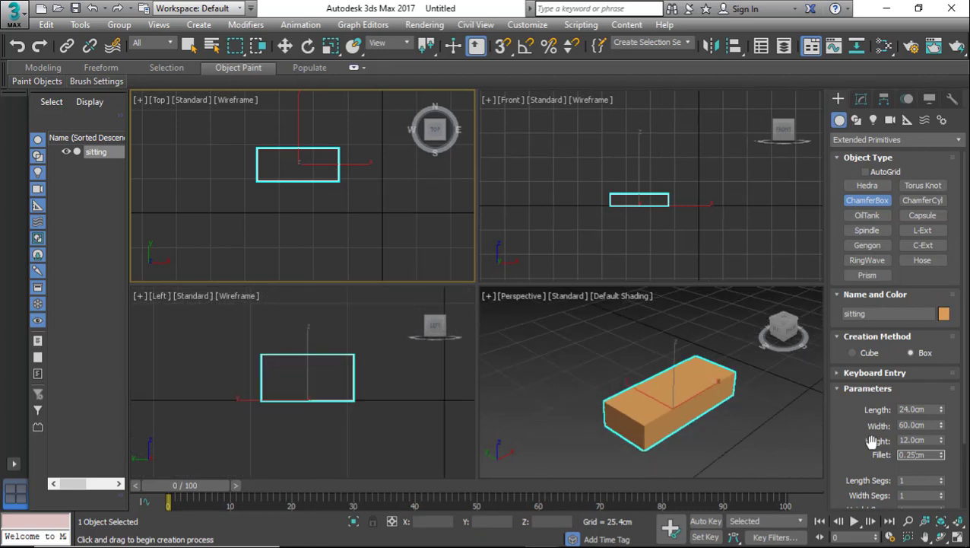
scroll(874, 433, "down", 3)
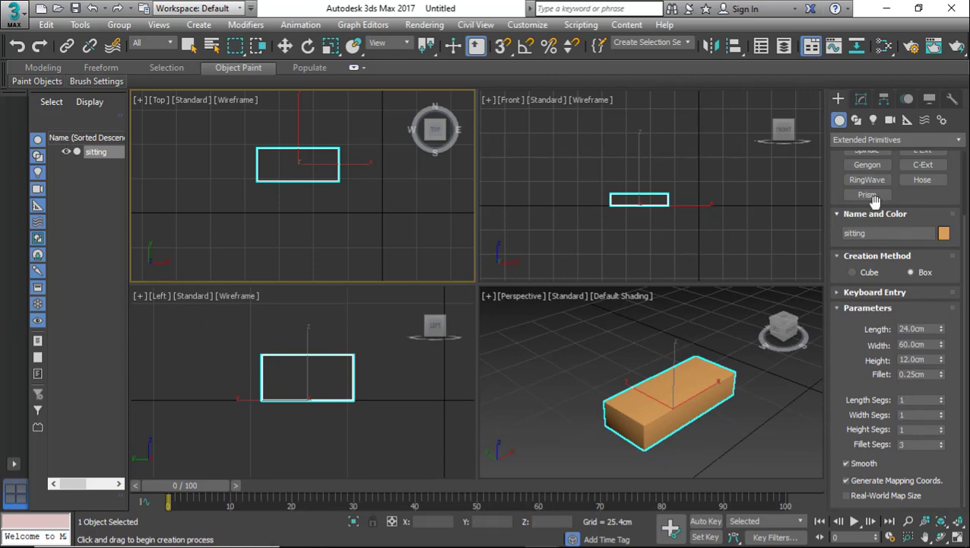
scroll(878, 174, "up", 1)
scroll(879, 173, "up", 2)
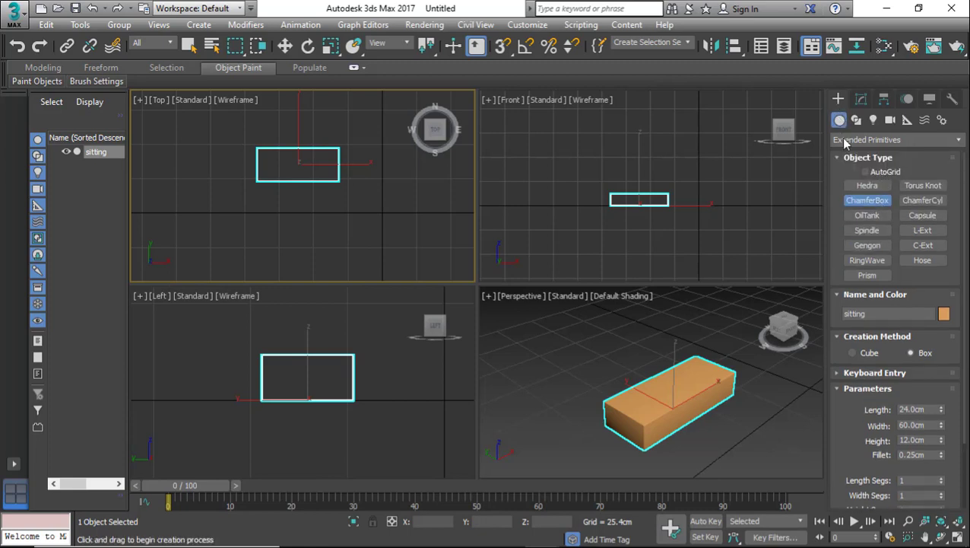
Create a second ChamferBox beside the sitting box in the Top viewport, about 48 × 37 × 25 cm with zero fillet.
left_click(868, 201)
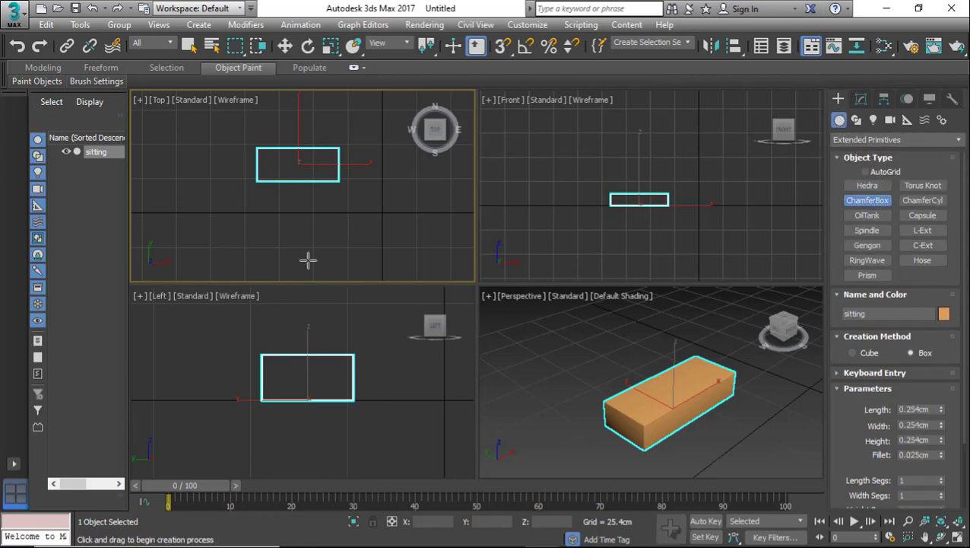
left_click_drag(197, 136, 249, 202)
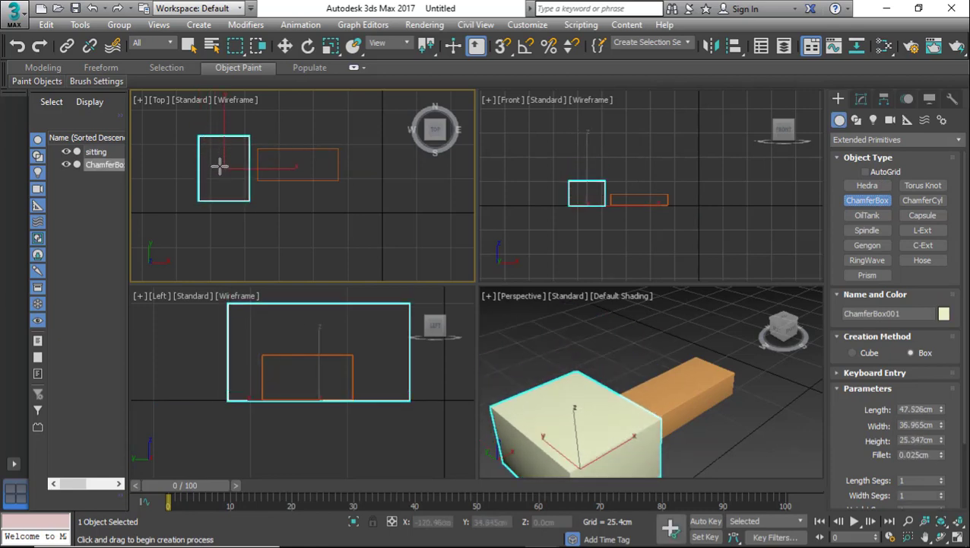
left_click(219, 166)
left_click(243, 229)
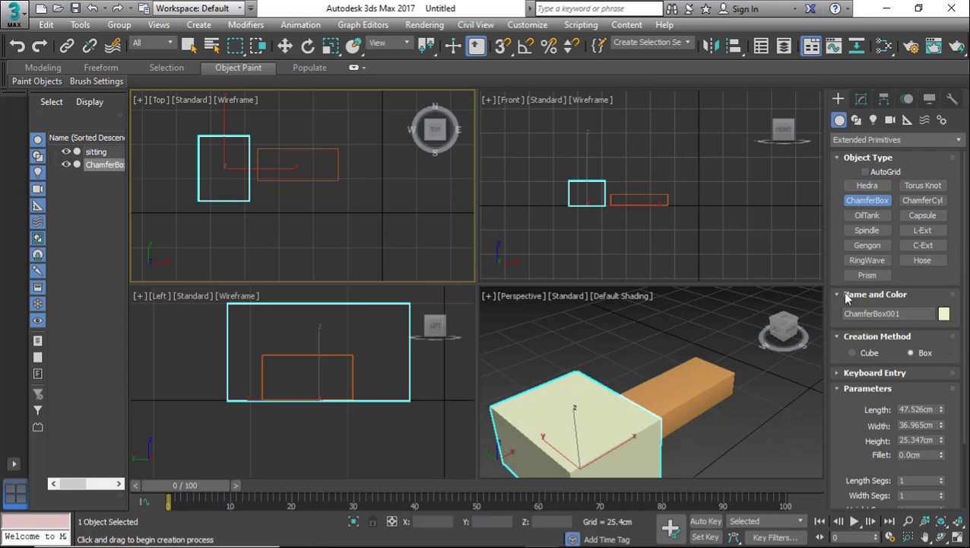
Rename the second chamfer box as Handle.
left_click(895, 313)
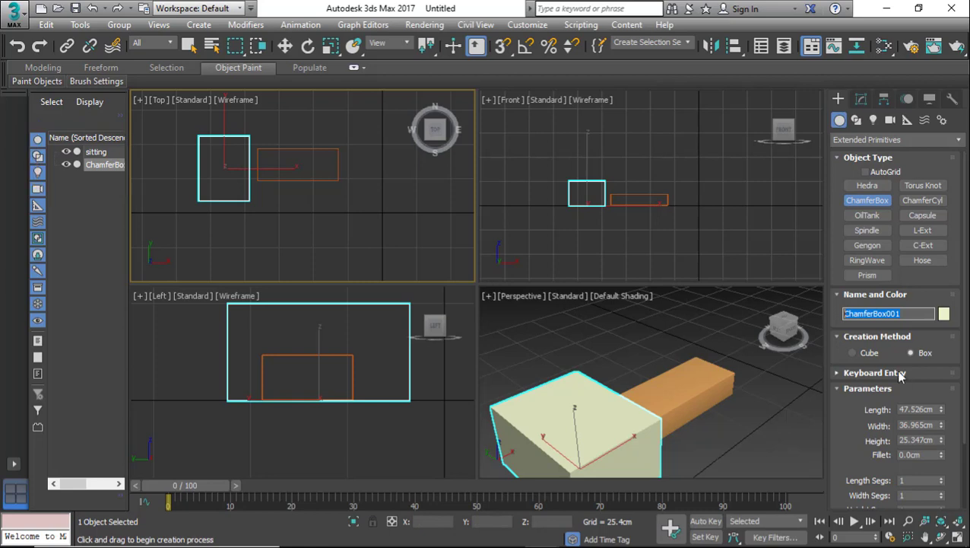
type("Handle")
key("Return")
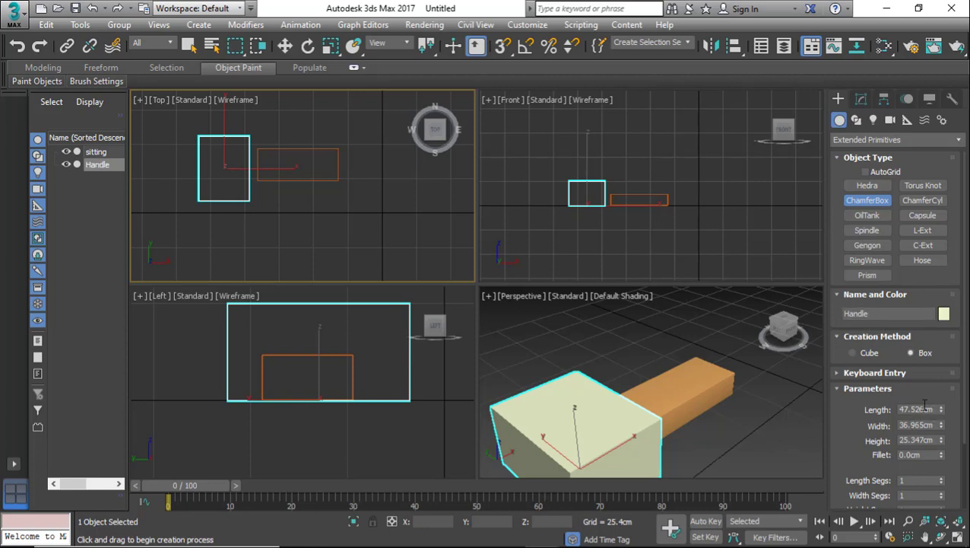
Set the Handle box's length to 24 cm, width to 6 cm, height to 18 cm and fillet to 0.5 cm.
double_click(922, 409)
type("24cm")
double_click(924, 426)
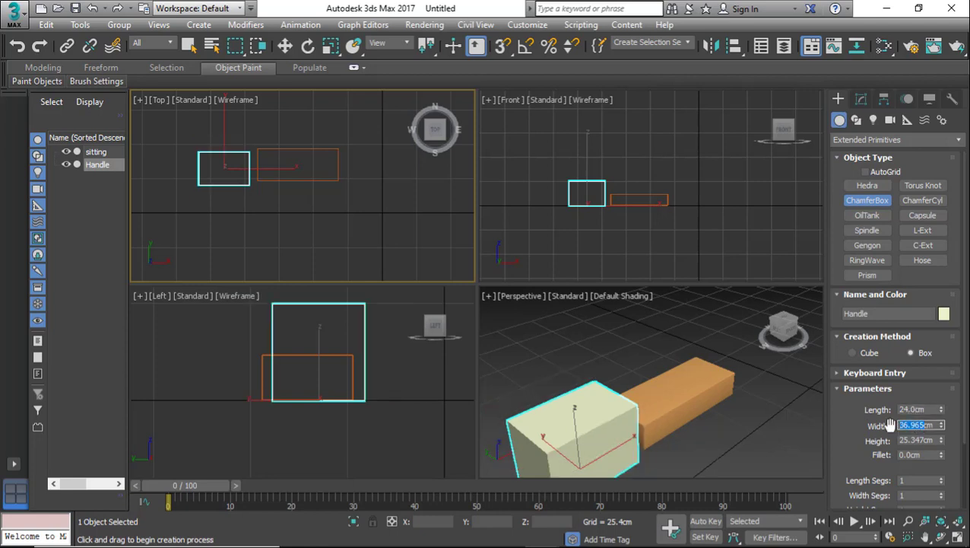
type("6cm")
double_click(925, 440)
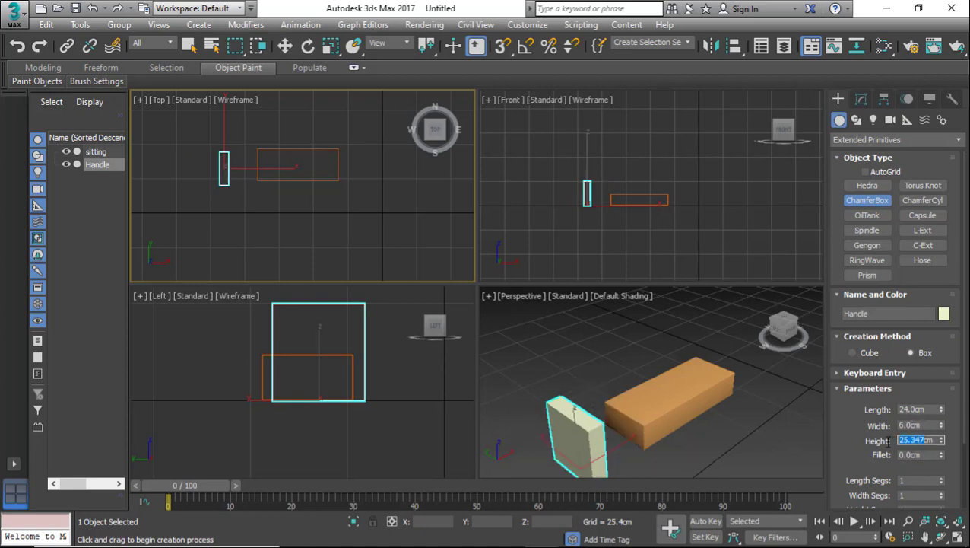
type("18cm")
double_click(912, 455)
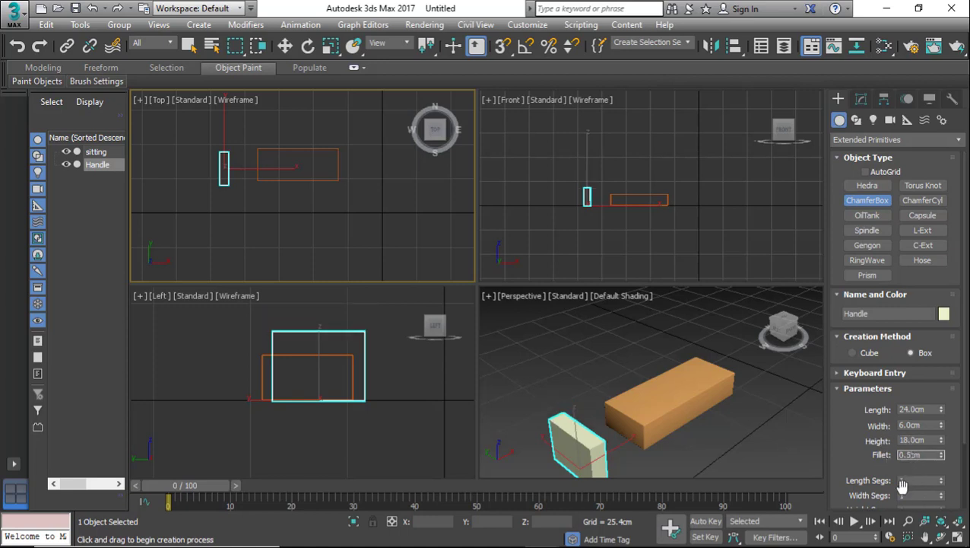
scroll(844, 426, "down", 3)
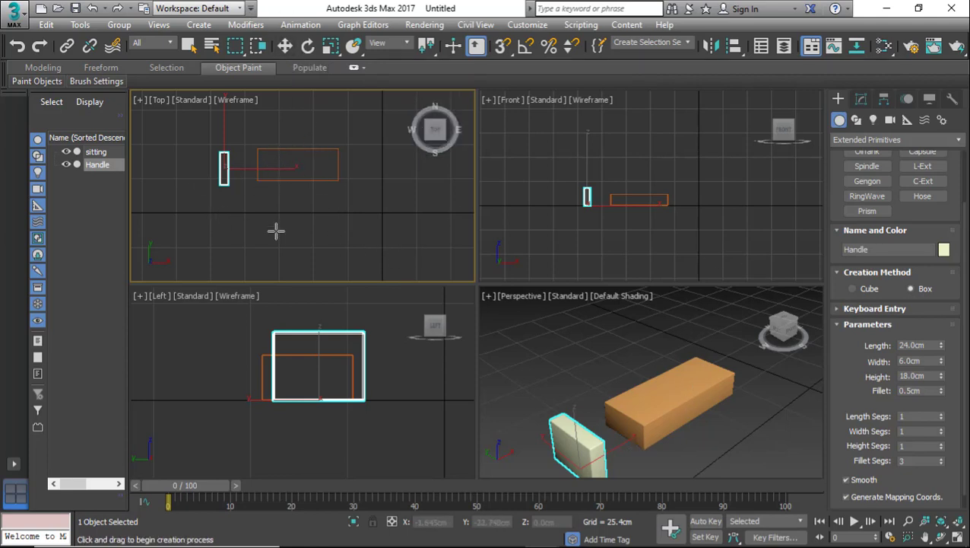
Move the Handle box in the Top viewport against the sitting box's left end, at about X -95.6 cm, Y 36.4 cm.
left_click(290, 48)
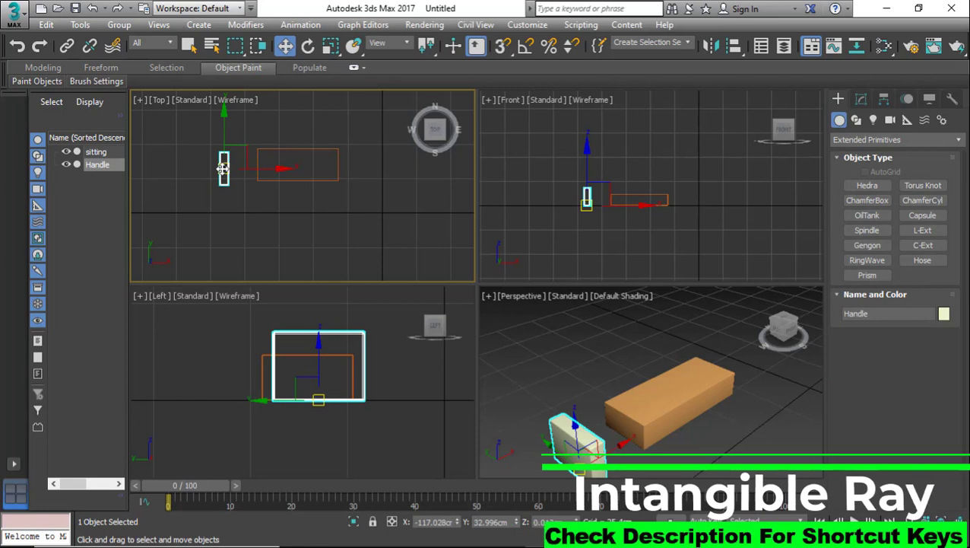
scroll(257, 148, "up", 2)
scroll(257, 148, "up", 4)
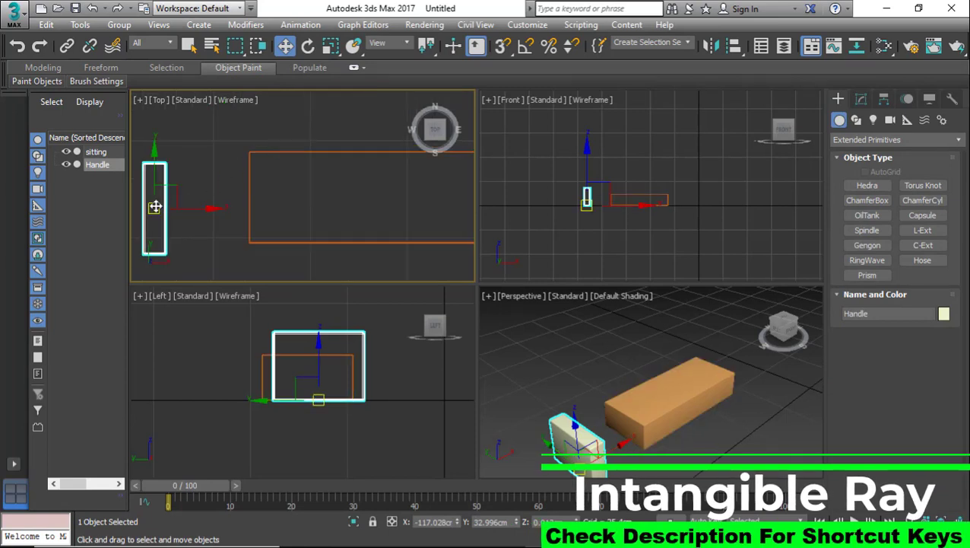
left_click_drag(155, 206, 237, 194)
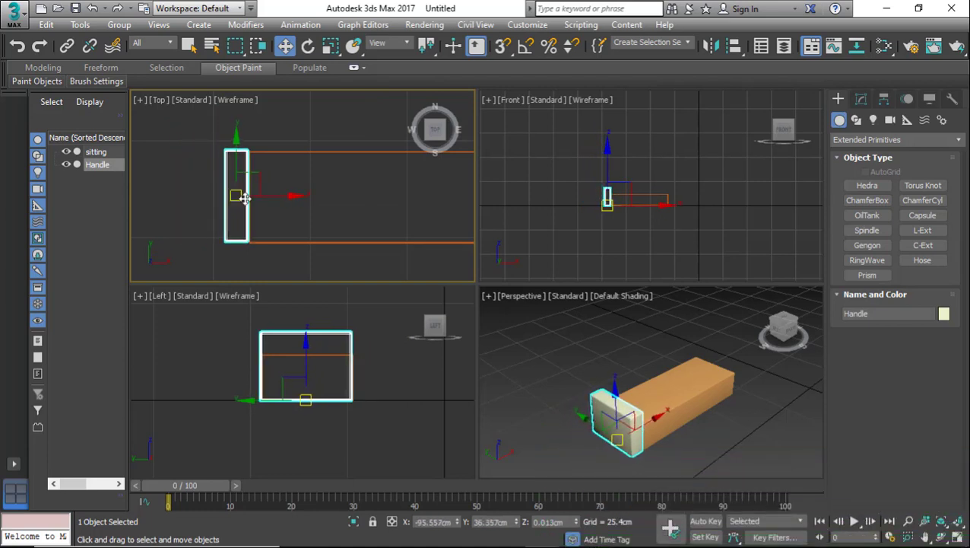
Fine-tune the Handle along Y to about 35.9 cm in the Top viewport, aligning its short edges with the sitting box.
scroll(257, 163, "up", 6)
scroll(238, 119, "down", 2)
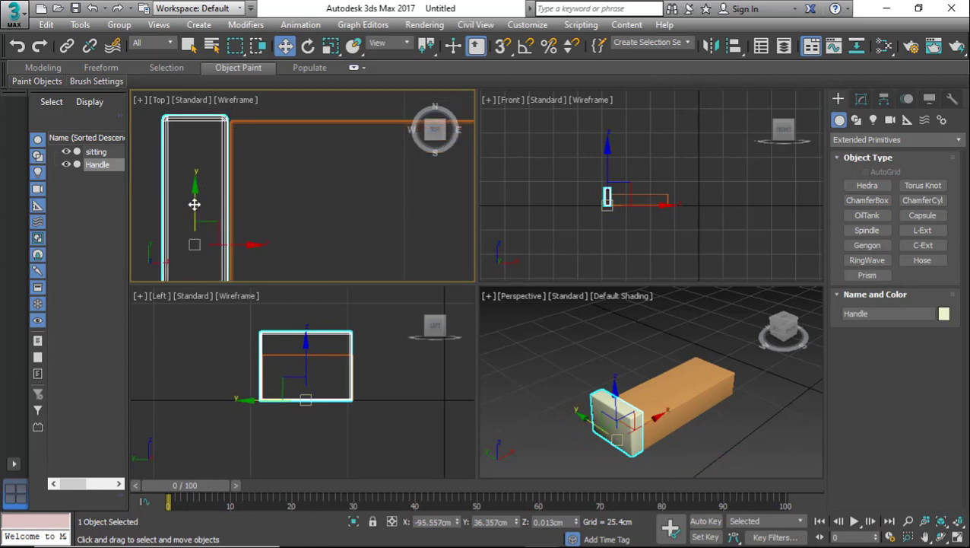
left_click_drag(193, 205, 196, 209)
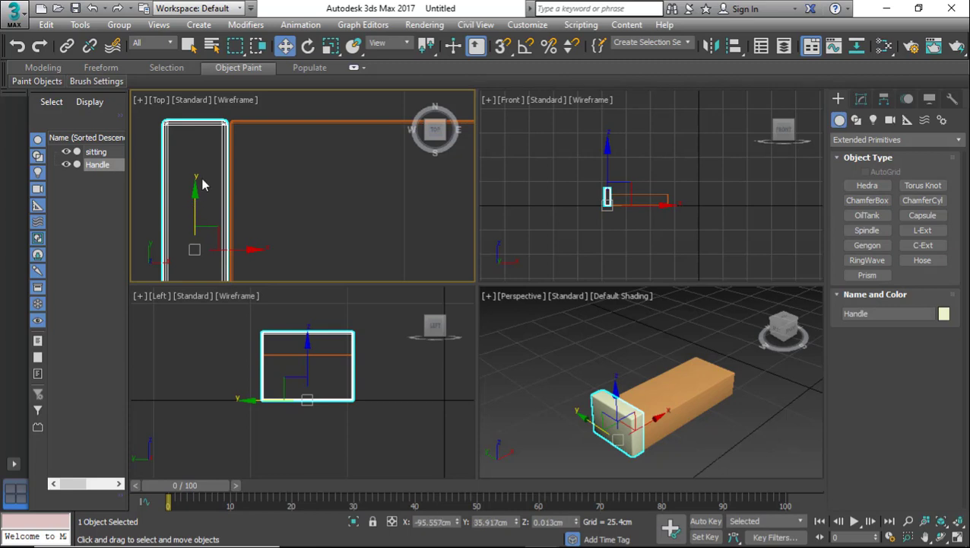
scroll(225, 120, "down", 4)
scroll(221, 175, "up", 6)
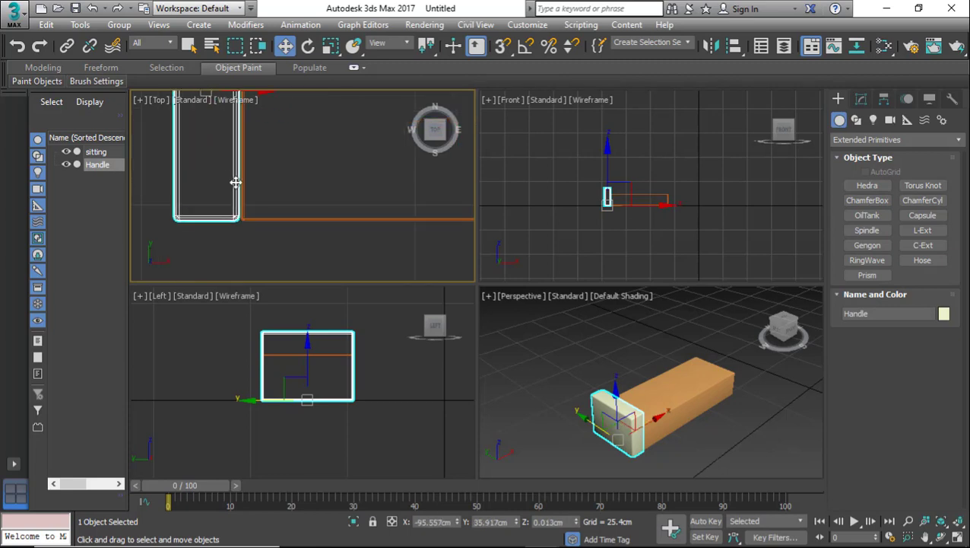
scroll(225, 228, "up", 2)
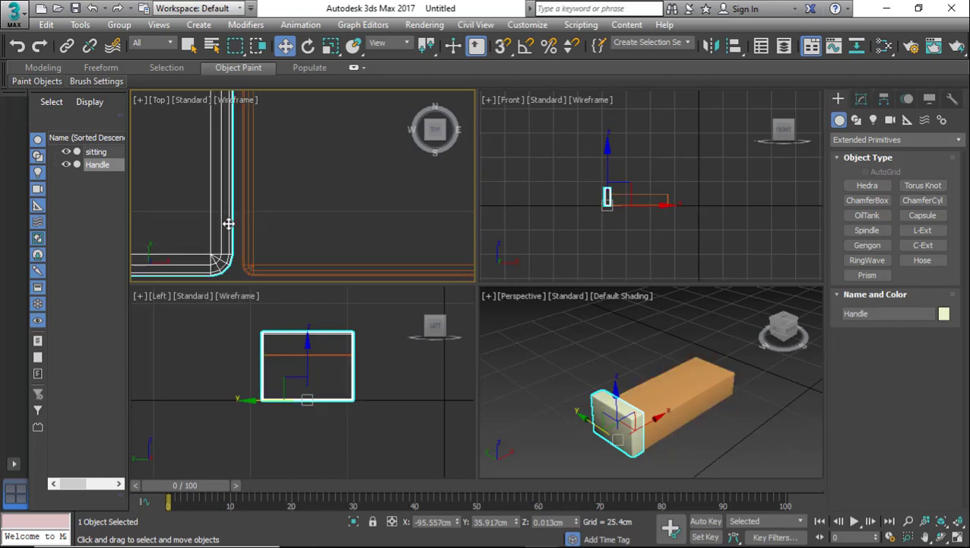
left_click_drag(227, 221, 229, 217)
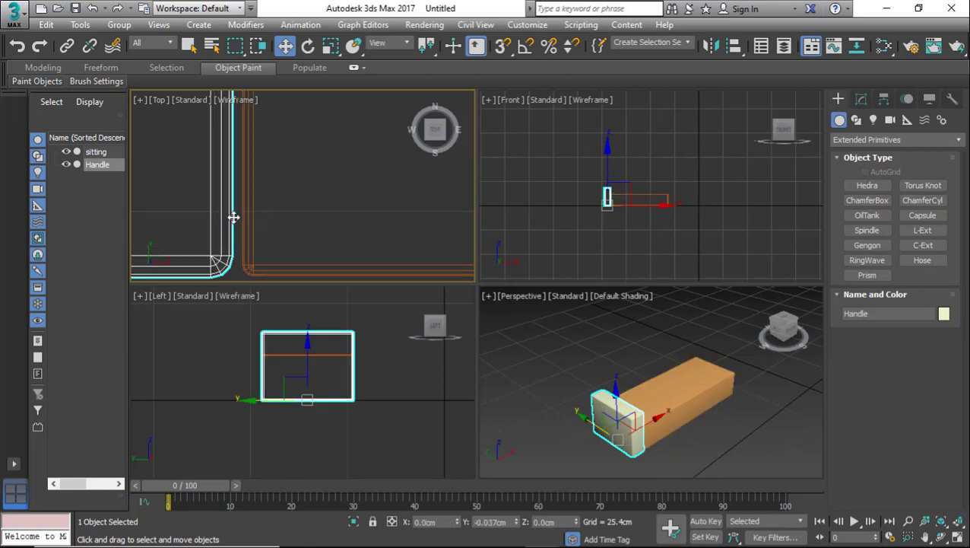
left_click(223, 216)
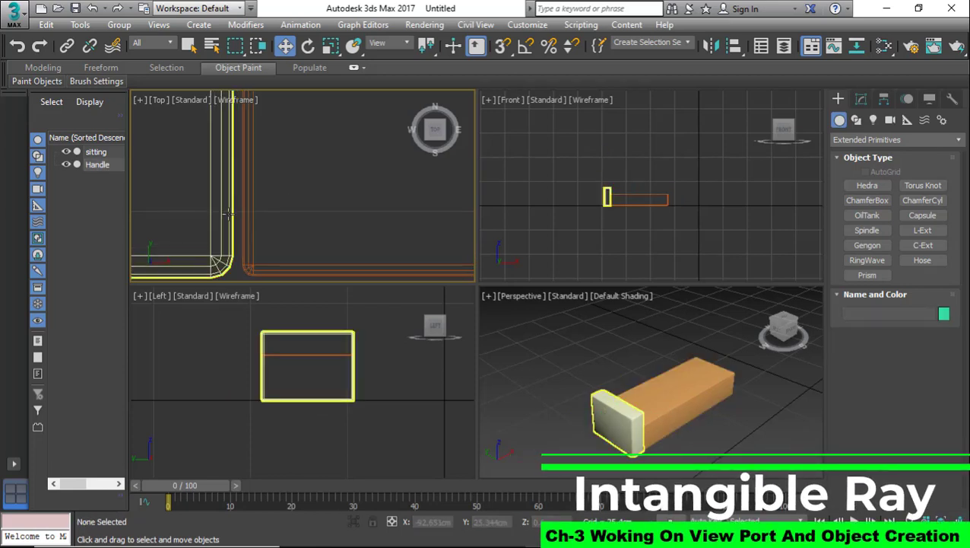
left_click(231, 215)
left_click_drag(233, 205, 236, 197)
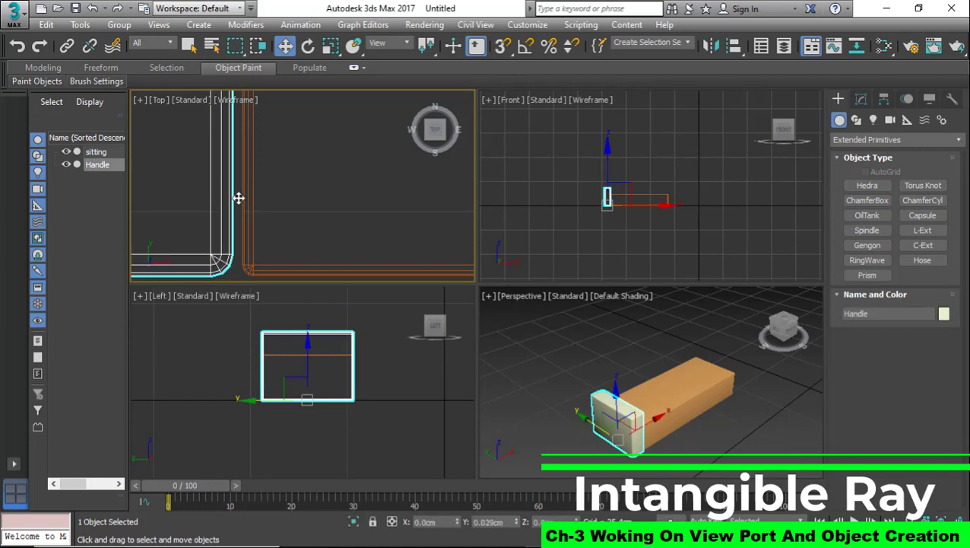
Nudge the Handle in the Front viewport closer to the sitting box's end, to about X -95.4 cm and Z 0.1 cm, and deselect it.
scroll(620, 210, "up", 10)
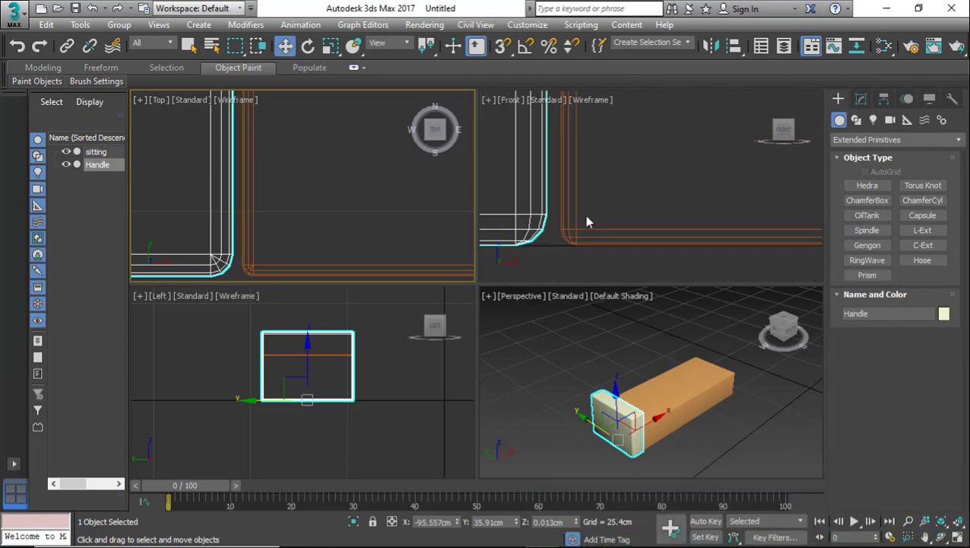
left_click_drag(533, 223, 555, 219)
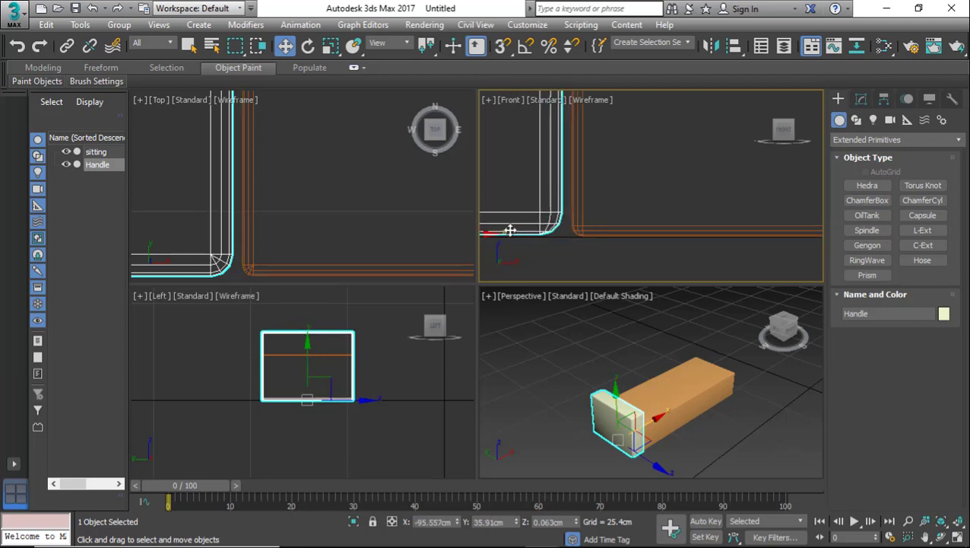
scroll(509, 231, "down", 4)
left_click_drag(511, 219, 514, 218)
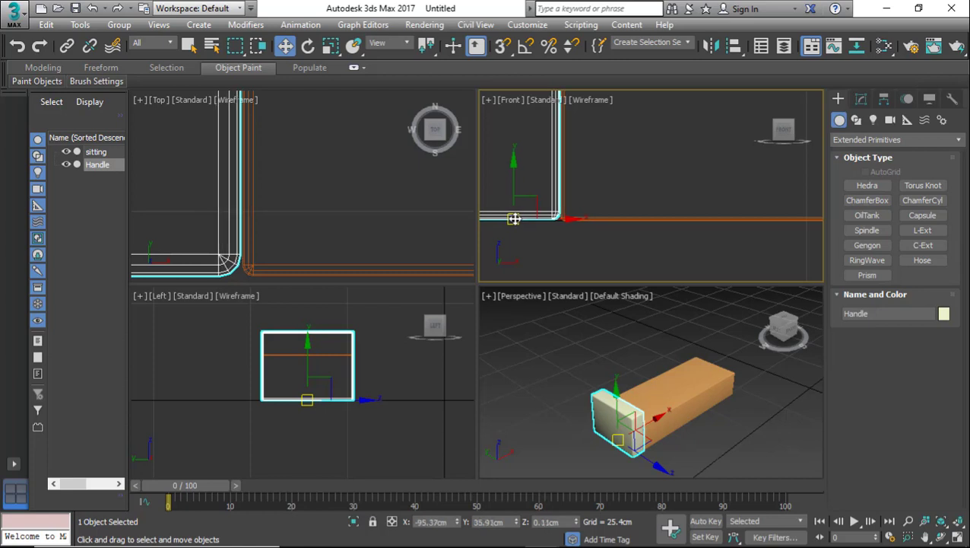
scroll(601, 194, "down", 3)
scroll(580, 227, "down", 3)
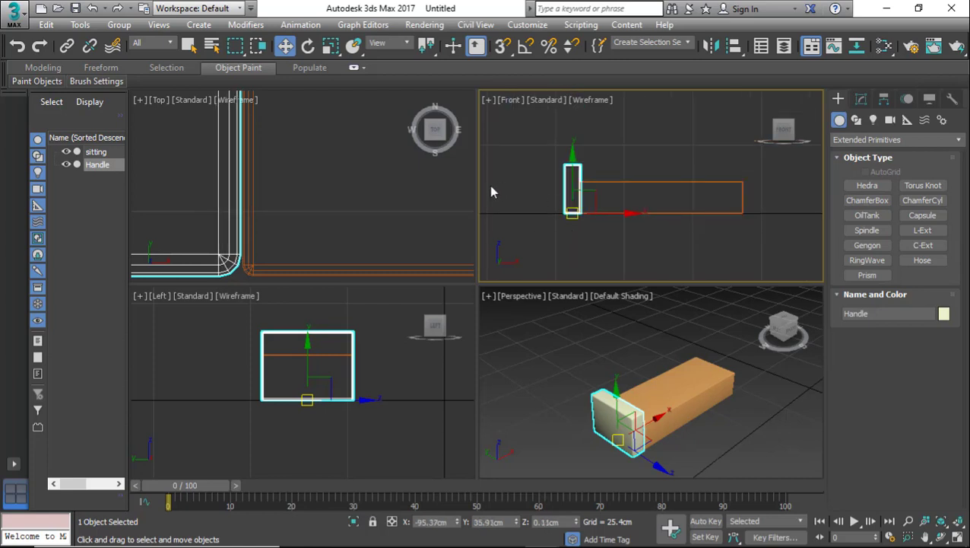
scroll(316, 210, "down", 5)
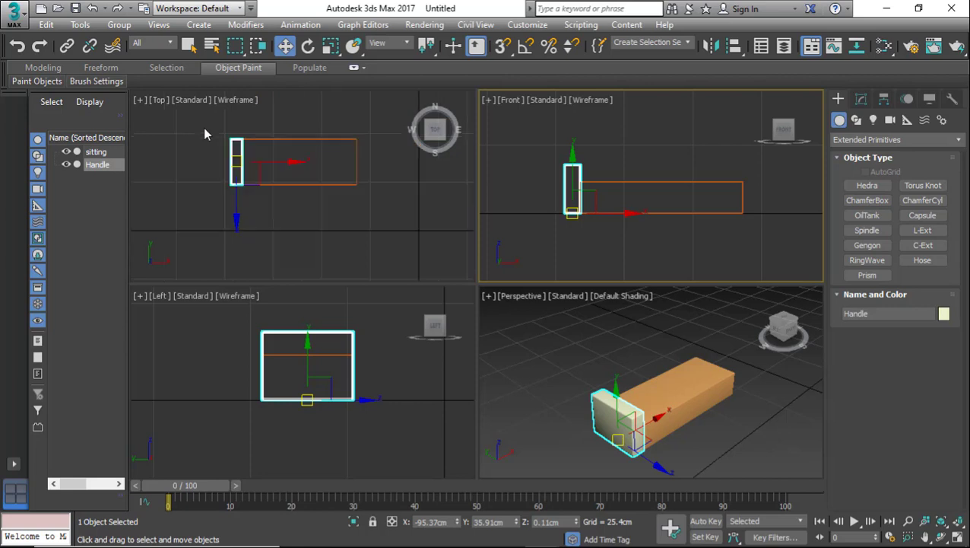
scroll(204, 133, "down", 3)
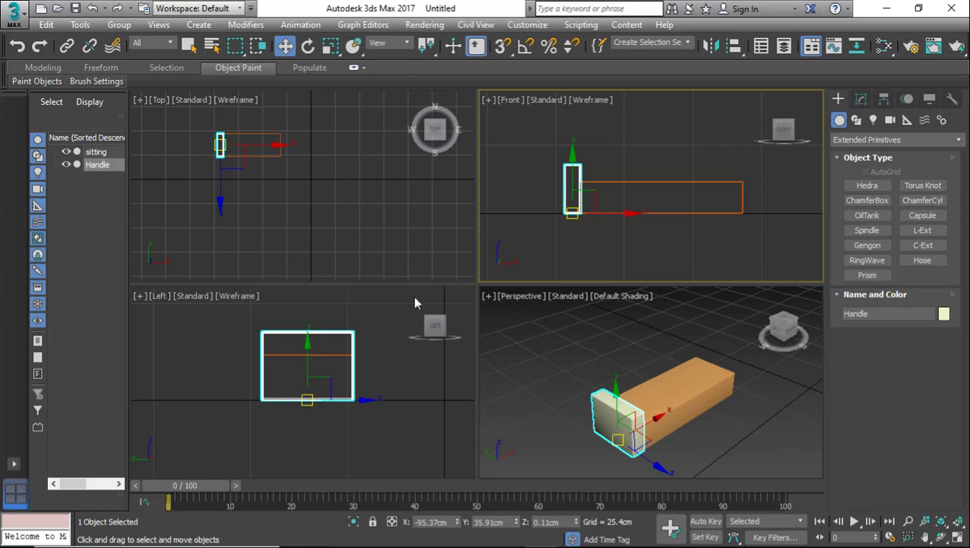
left_click(549, 248)
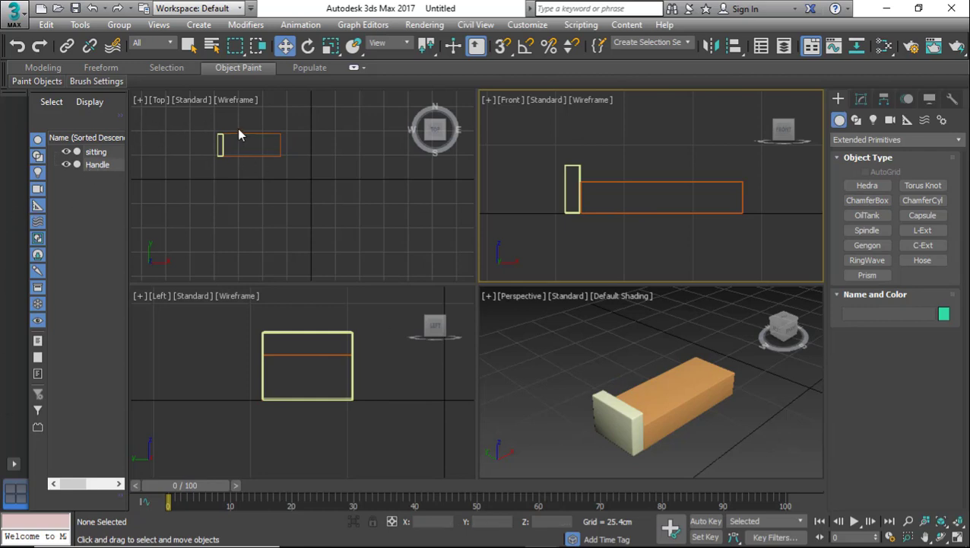
Clone the Handle as one independent copy named Handle2, about 23 cm along X in the Top viewport.
scroll(239, 135, "up", 8)
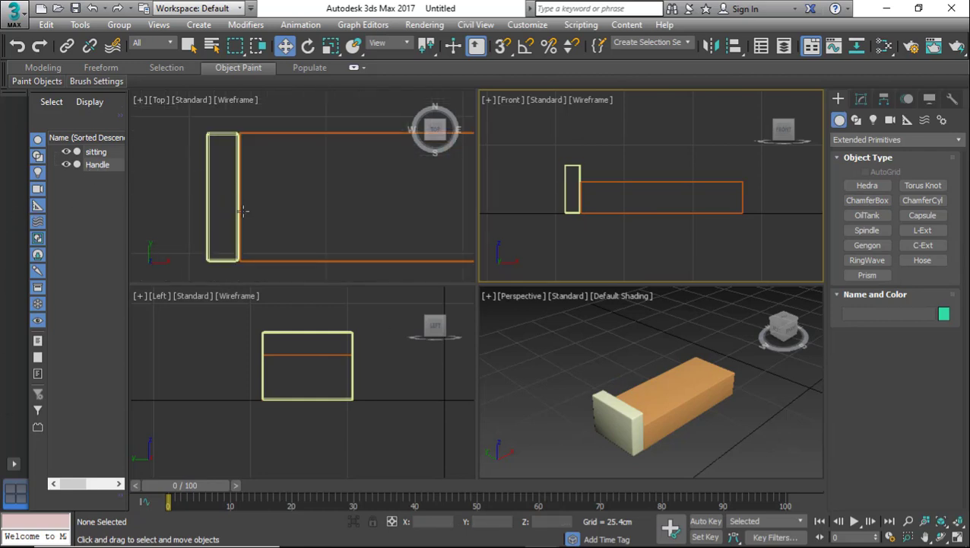
left_click(221, 133)
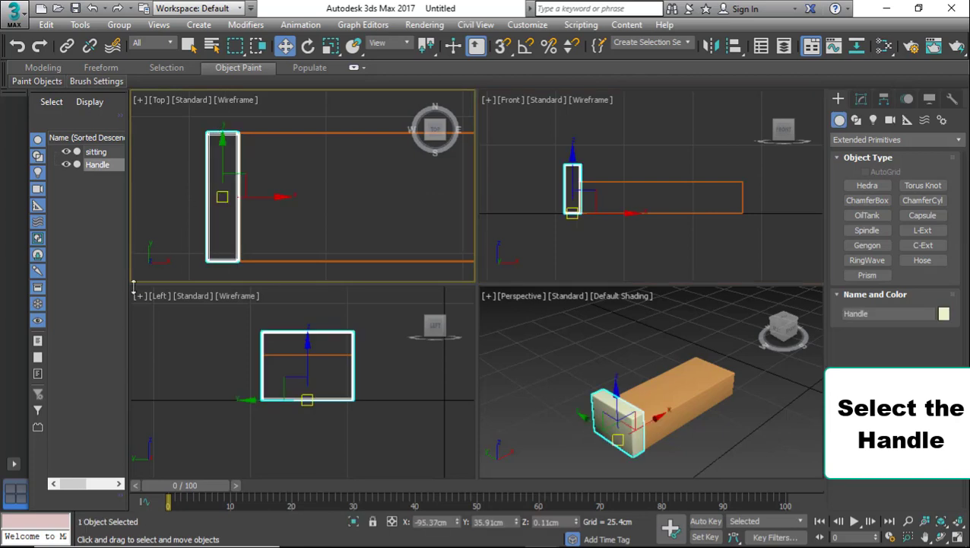
scroll(174, 205, "down", 3)
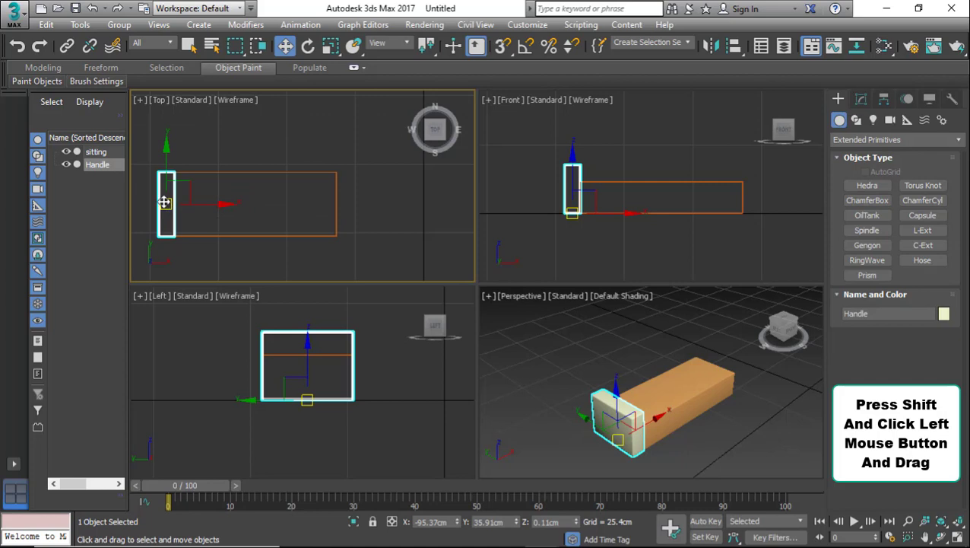
left_click_drag(164, 201, 227, 202, "shift")
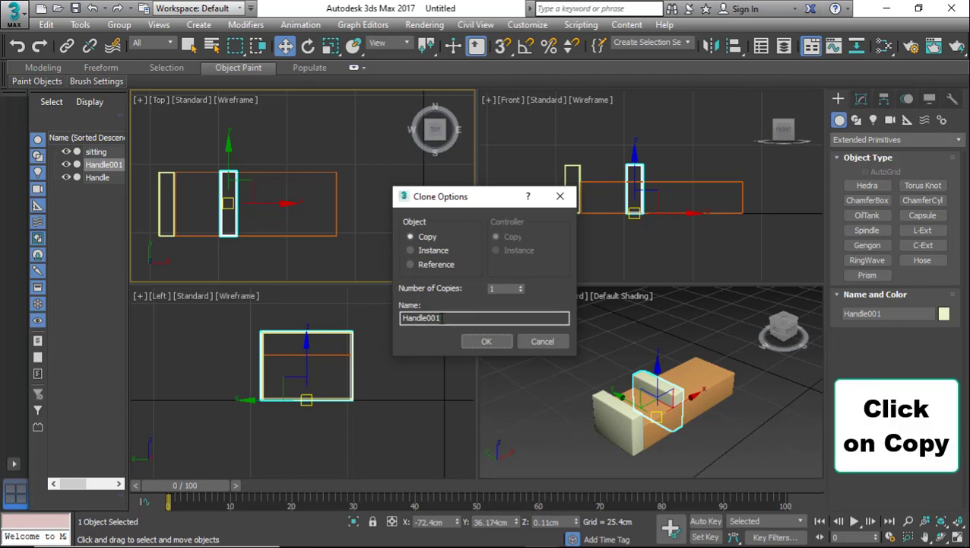
left_click_drag(441, 318, 427, 318)
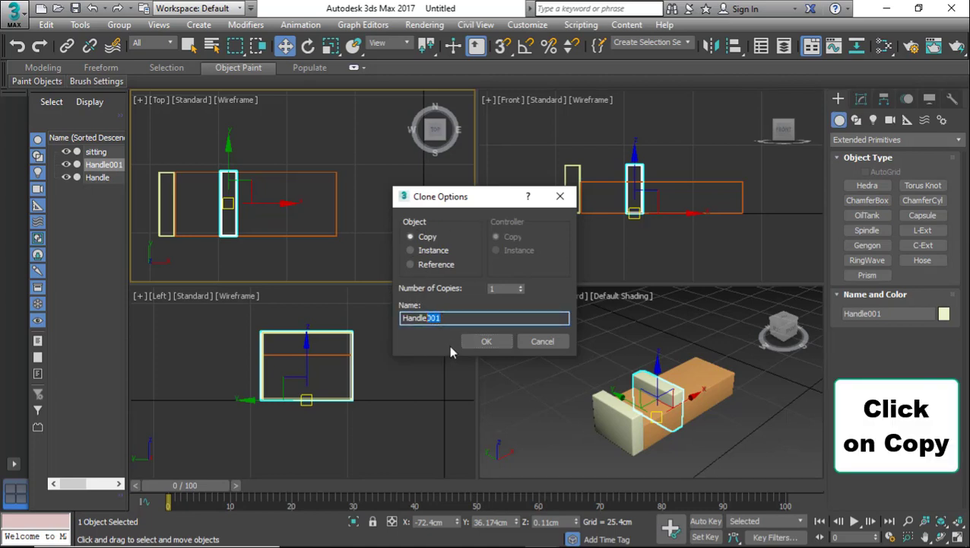
type("2")
left_click(503, 341)
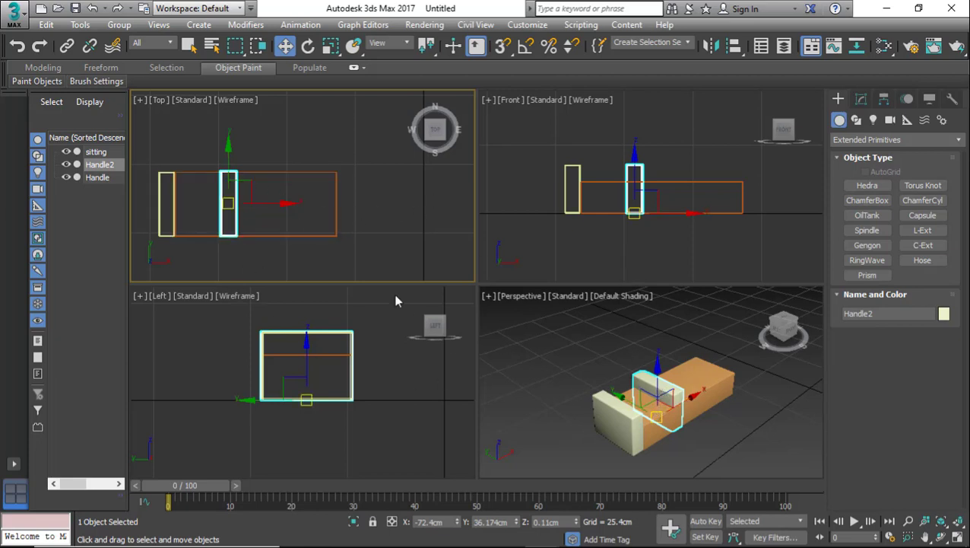
Move Handle2 against the sitting box's opposite end and refine it in the Front viewport to about X -29.2 cm, Z 0 cm.
scroll(281, 194, "up", 4)
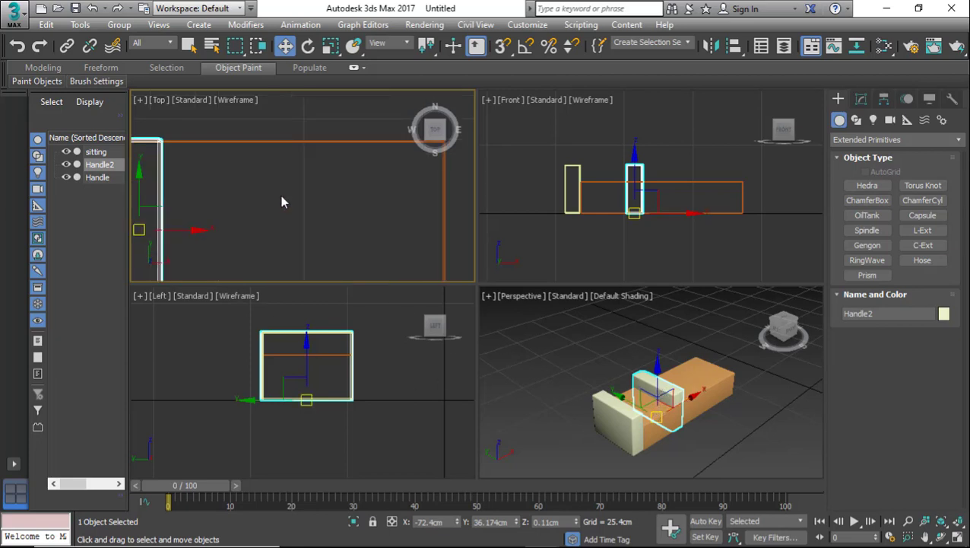
scroll(281, 195, "down", 4)
scroll(327, 196, "up", 2)
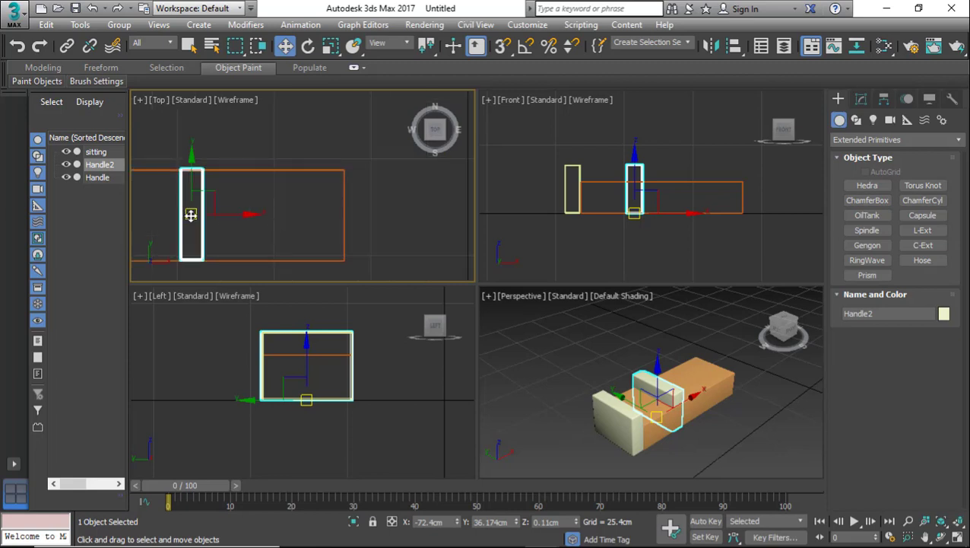
left_click_drag(191, 214, 353, 216)
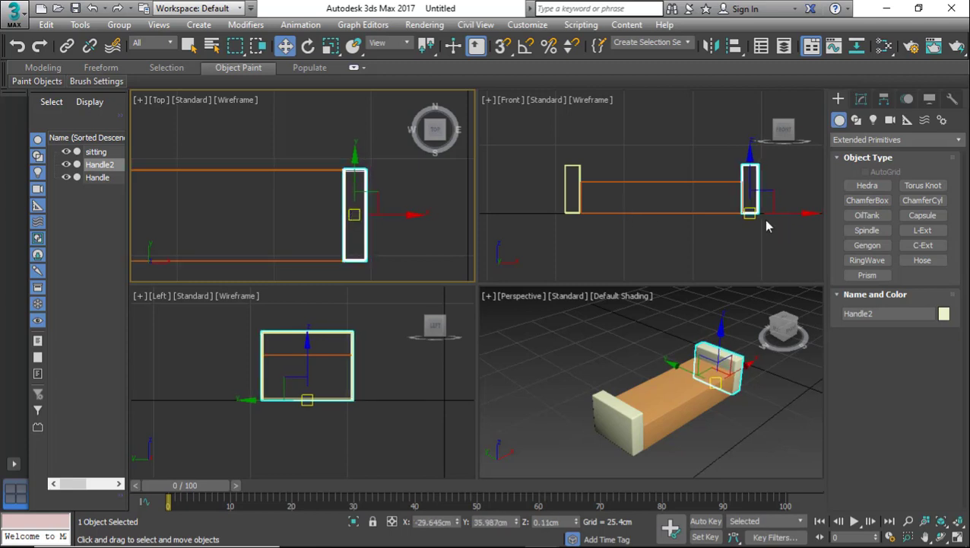
scroll(756, 212, "up", 8)
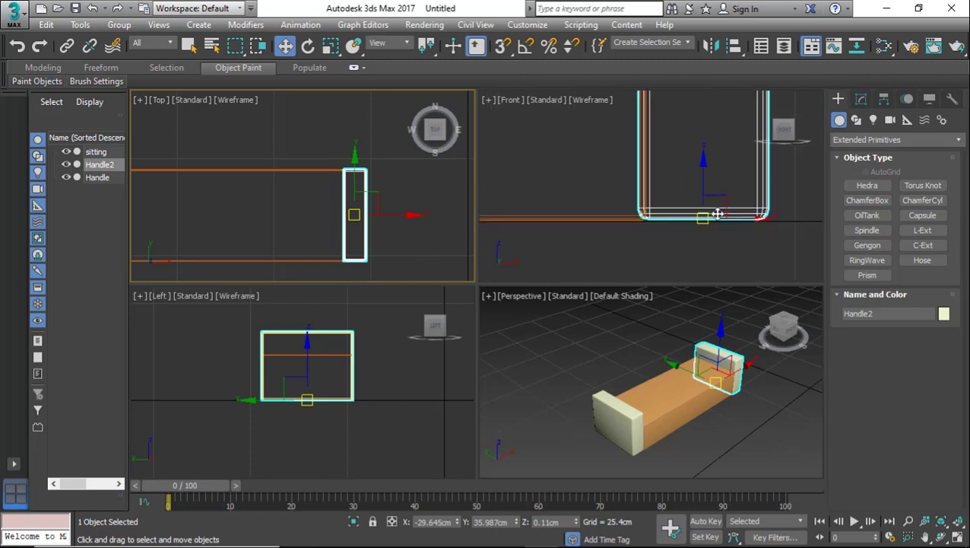
left_click_drag(704, 219, 712, 221)
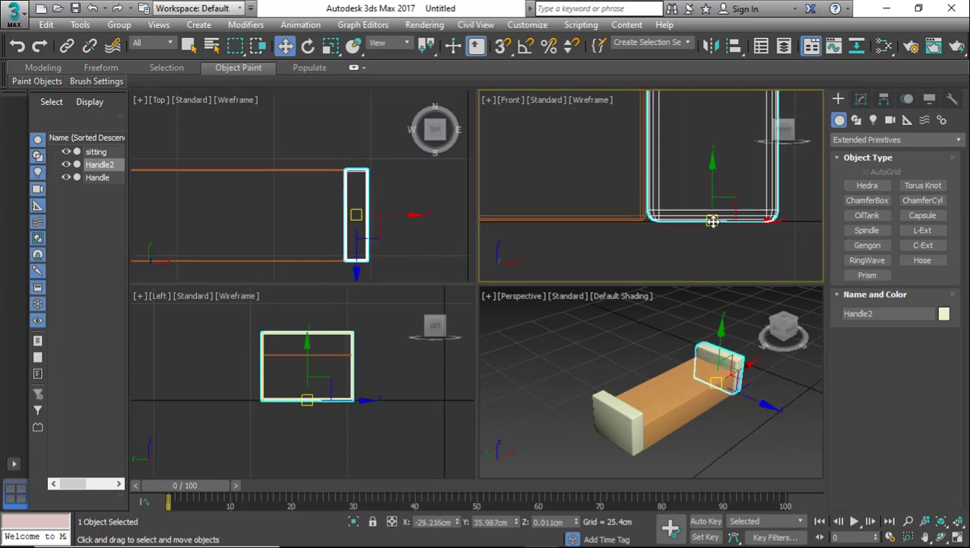
Clear the selection and switch the Perspective viewport's display to Wireframe Override.
scroll(672, 336, "down", 6)
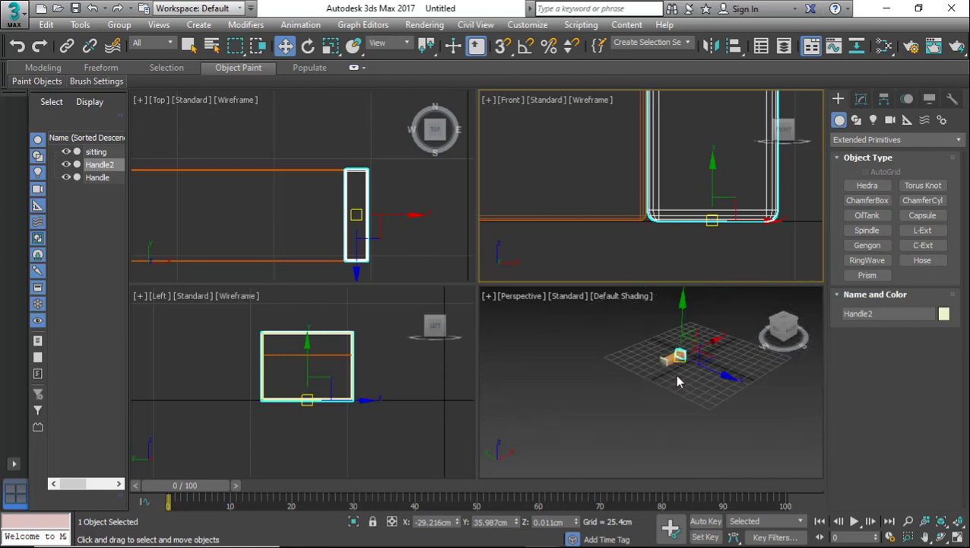
scroll(711, 331, "up", 5)
scroll(718, 326, "down", 2)
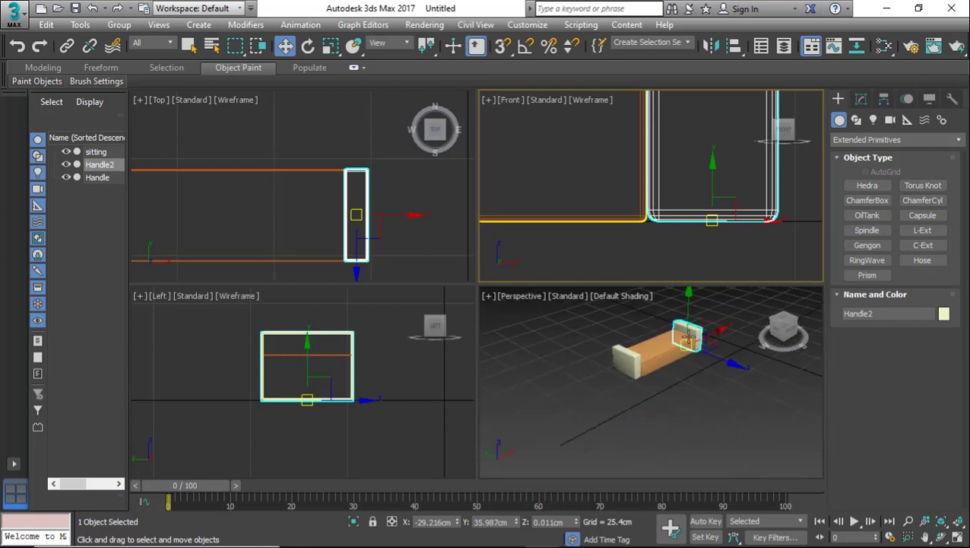
scroll(688, 335, "up", 5)
scroll(669, 315, "down", 5)
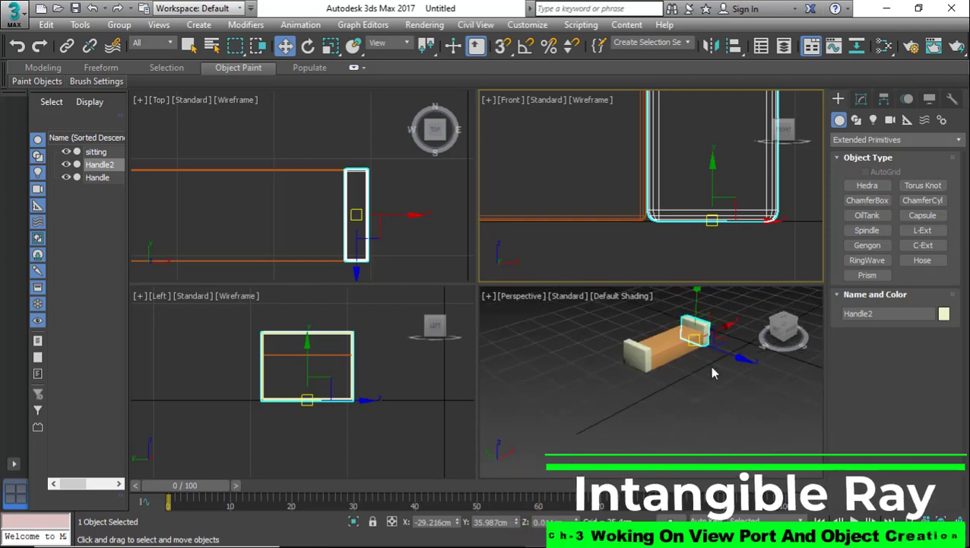
middle_click_drag(669, 315, 631, 312, "alt")
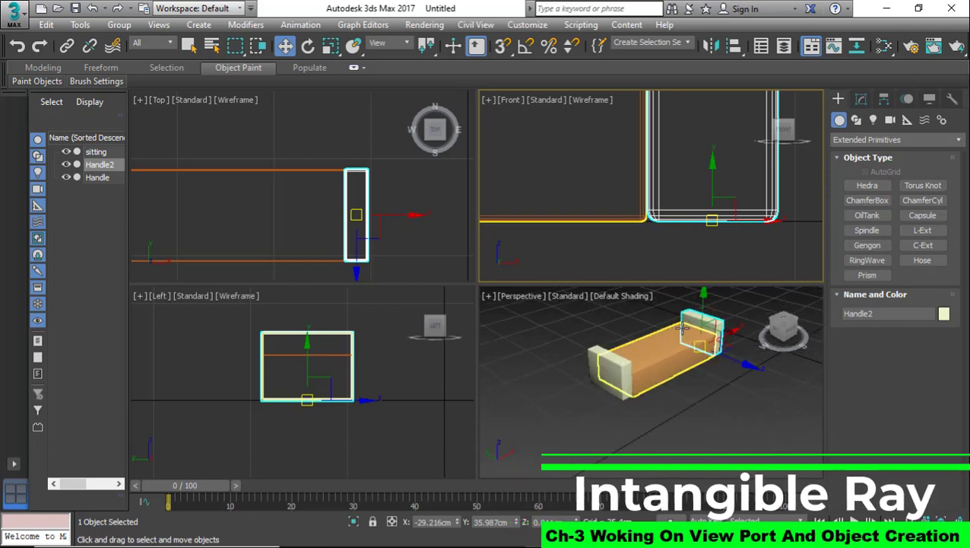
left_click(616, 298)
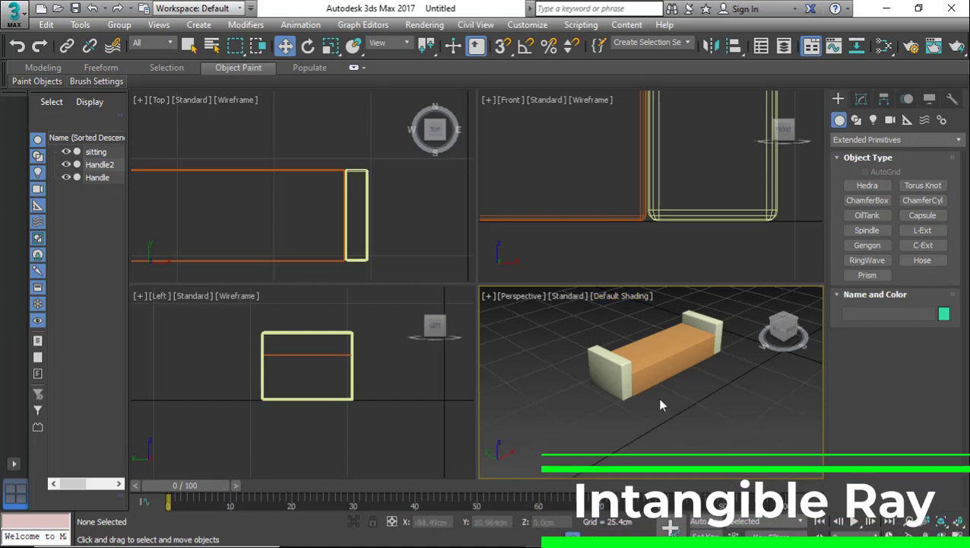
left_click(655, 353)
left_click(620, 297)
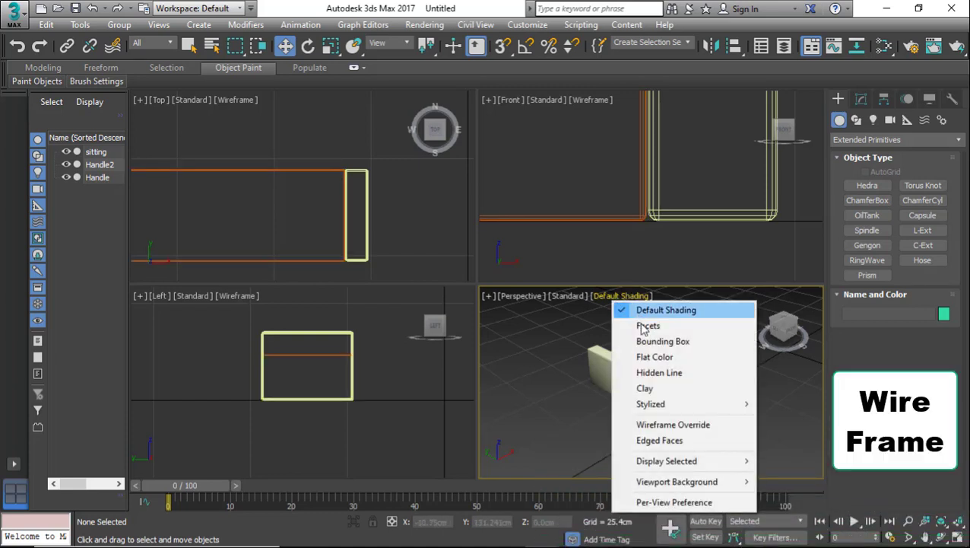
left_click(673, 425)
scroll(647, 398, "up", 10)
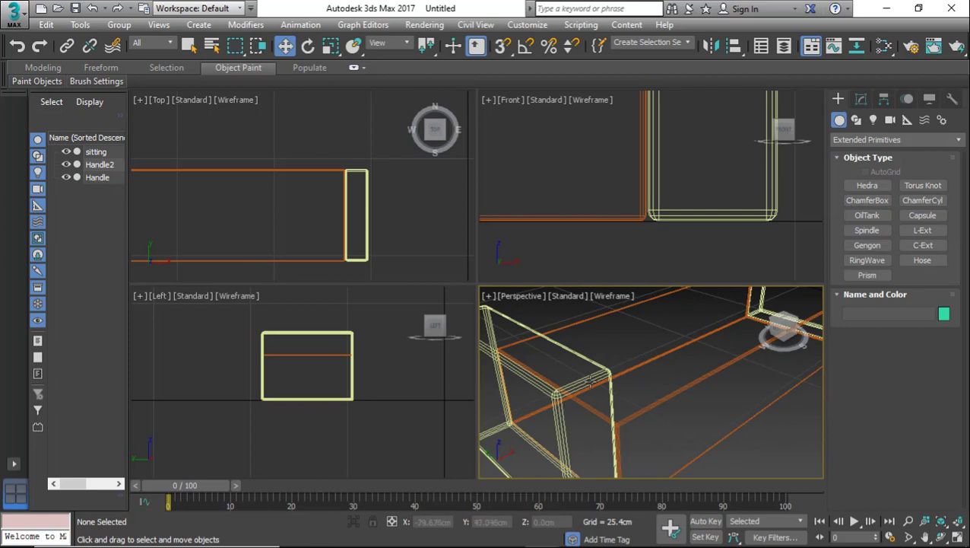
Try 50 length segments on the Handle and examine its mesh in the Perspective viewport.
left_click(94, 177)
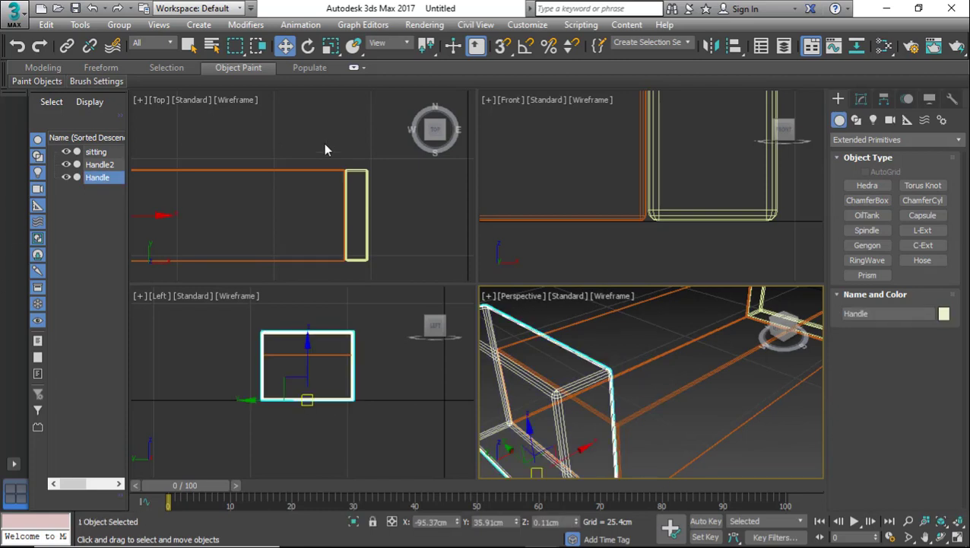
left_click(860, 99)
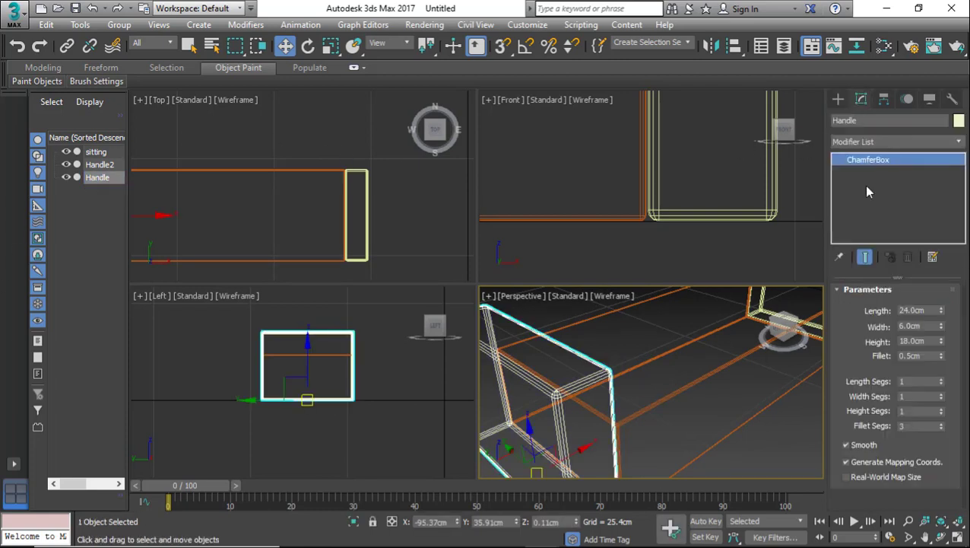
double_click(910, 382)
type("50")
key("Return")
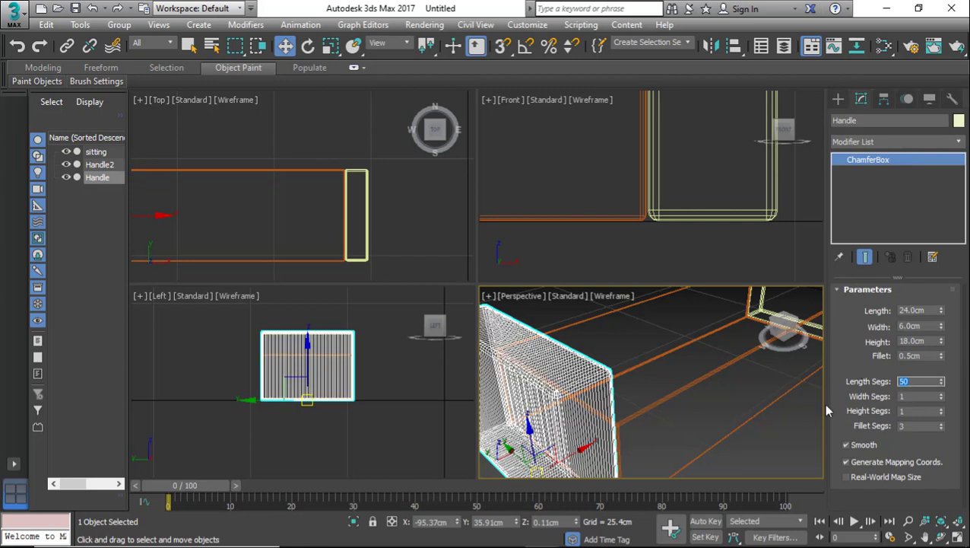
scroll(591, 379, "up", 3)
scroll(591, 372, "up", 2)
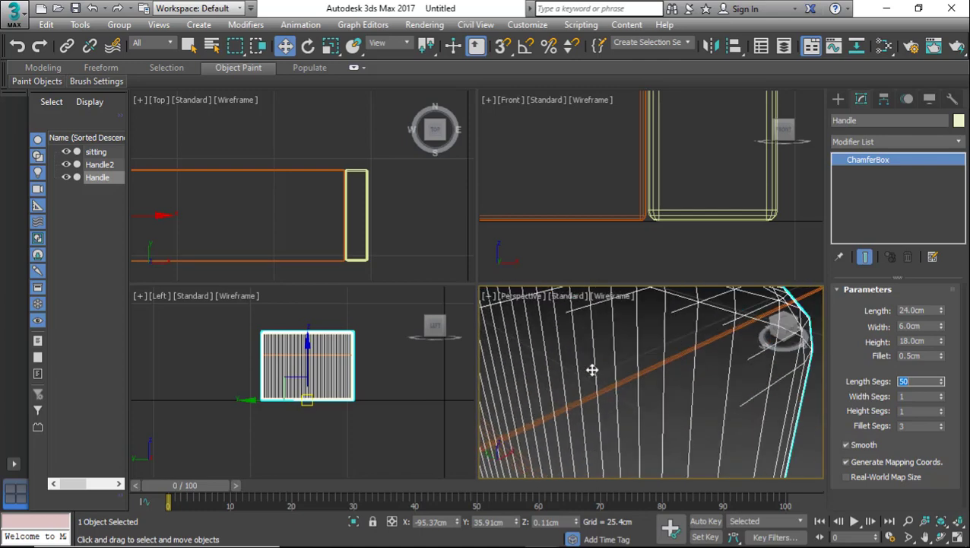
scroll(619, 326, "down", 5)
scroll(631, 348, "down", 3)
scroll(631, 347, "up", 4)
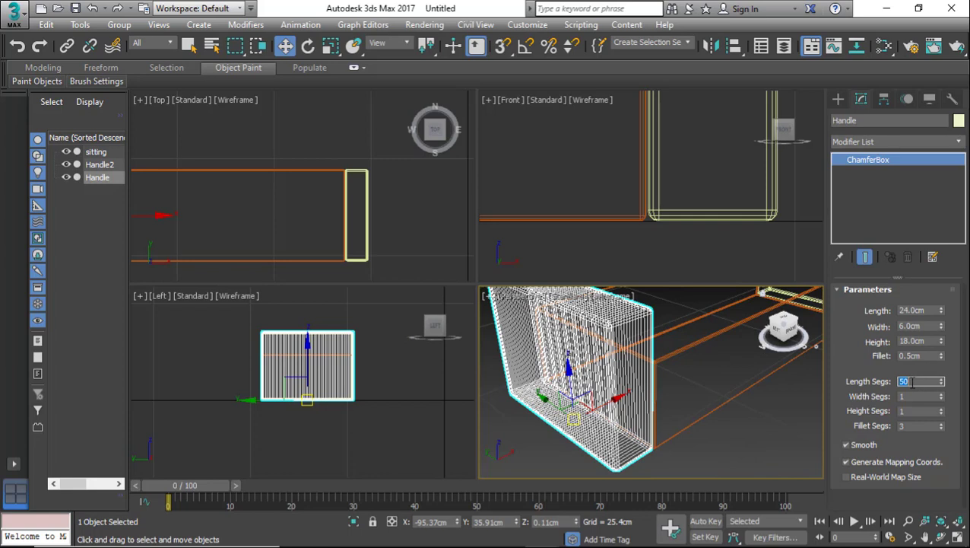
Undo the Handle's length-segment change and the last two selection changes.
left_click(18, 47)
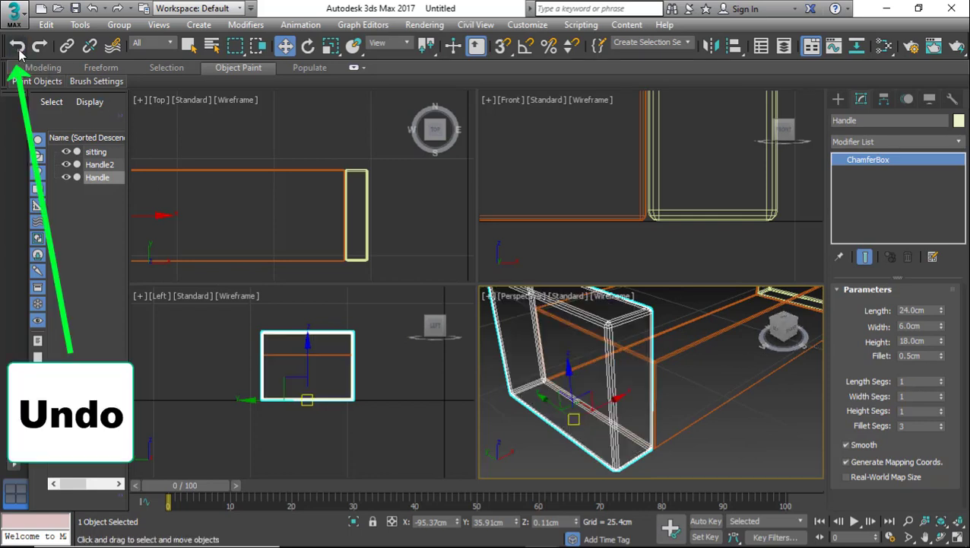
left_click(17, 47)
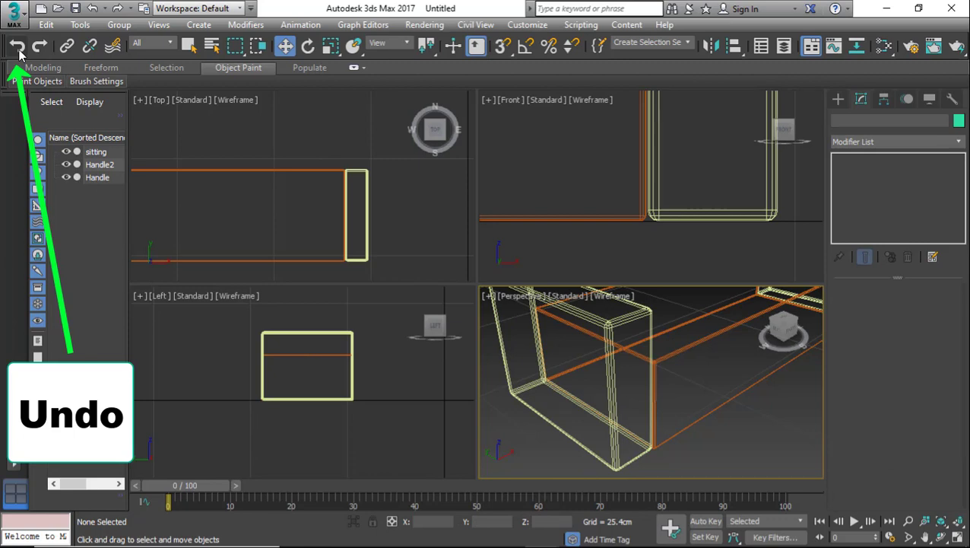
left_click(18, 48)
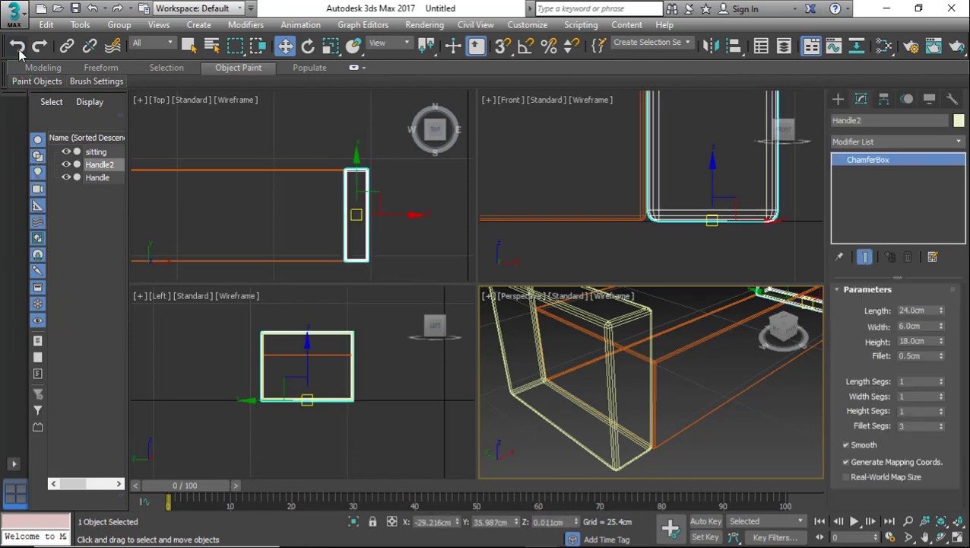
Switch the Perspective viewport's display to Default Shading and view the whole sofa.
left_click(613, 297)
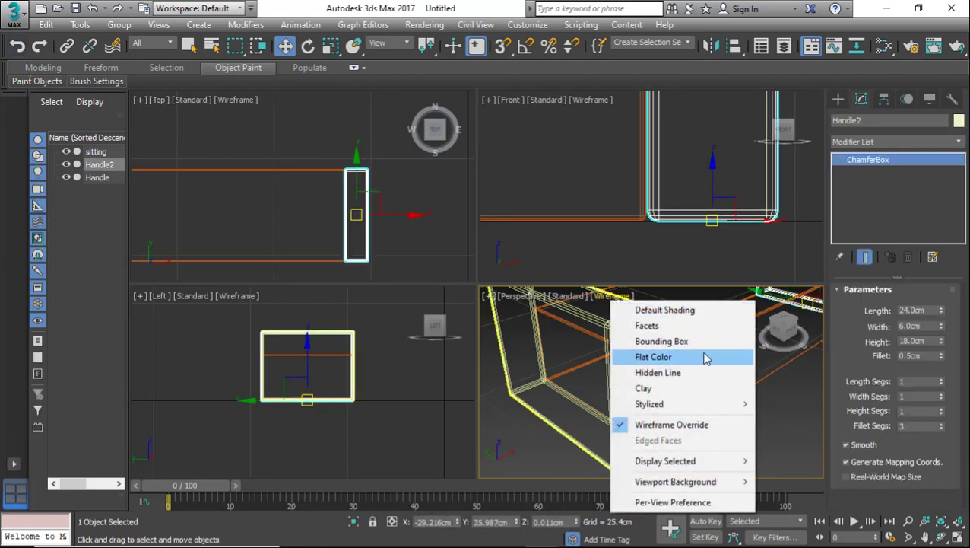
left_click(676, 311)
scroll(621, 417, "down", 5)
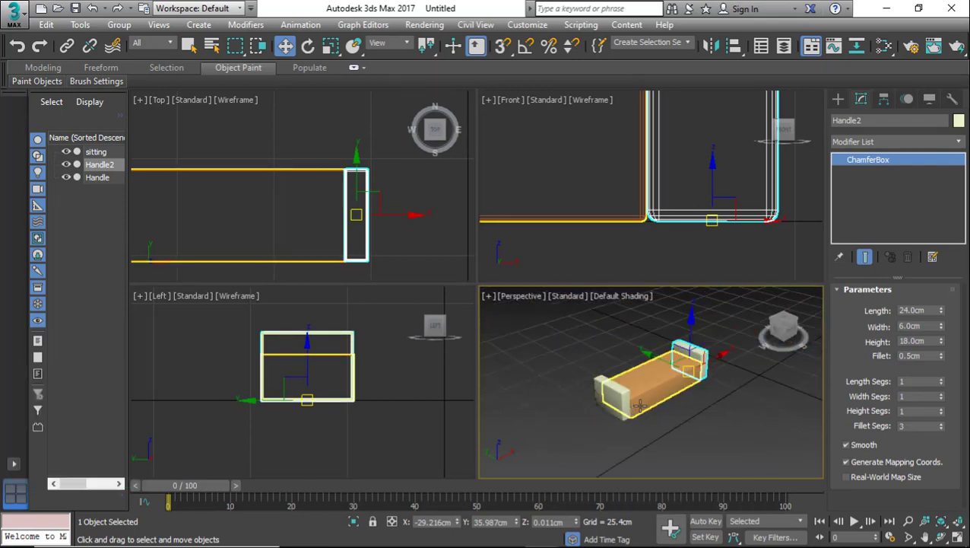
scroll(707, 380, "up", 5)
scroll(722, 392, "down", 4)
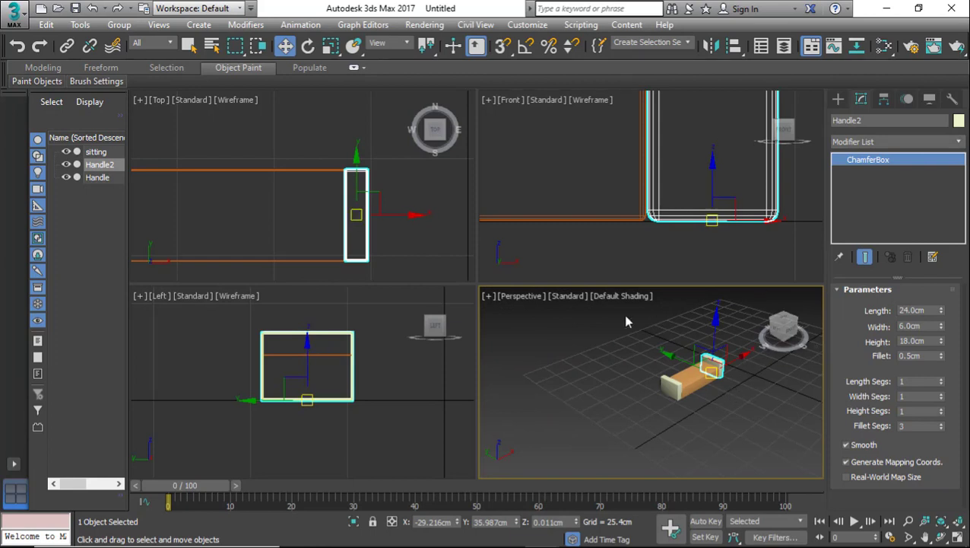
Draw a chamfer box behind the sofa in the Top viewport, about 21.7 cm long, 95.1 cm wide and 34.9 cm high.
scroll(689, 251, "down", 4)
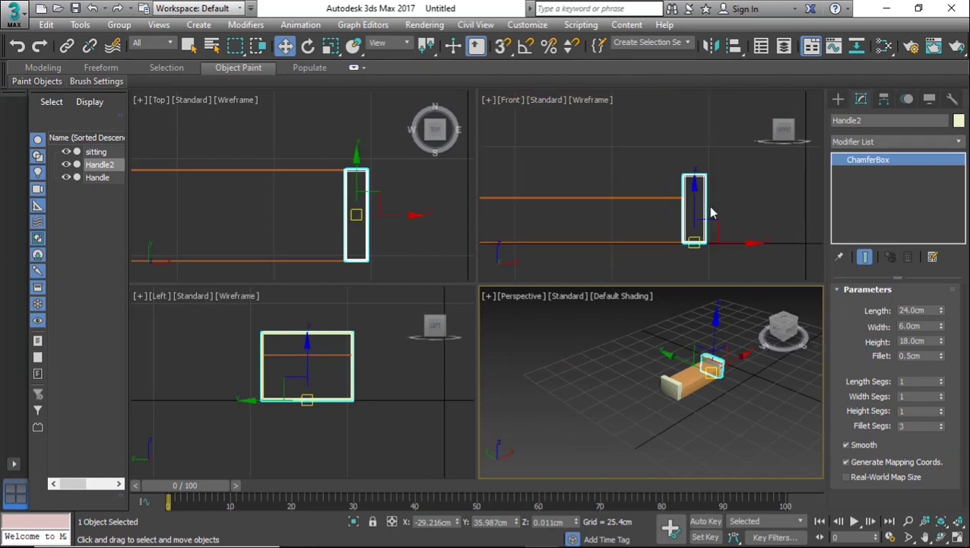
scroll(779, 204, "down", 1)
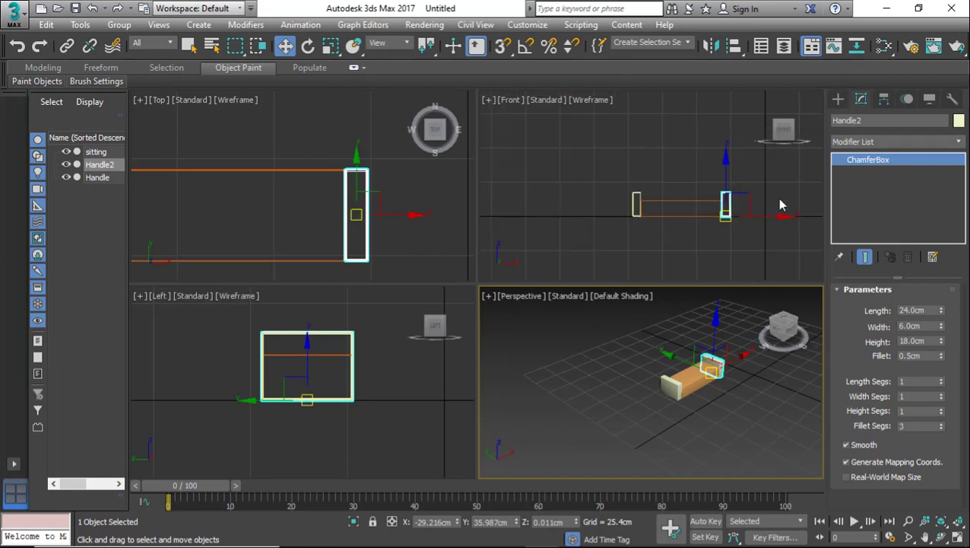
scroll(373, 212, "down", 3)
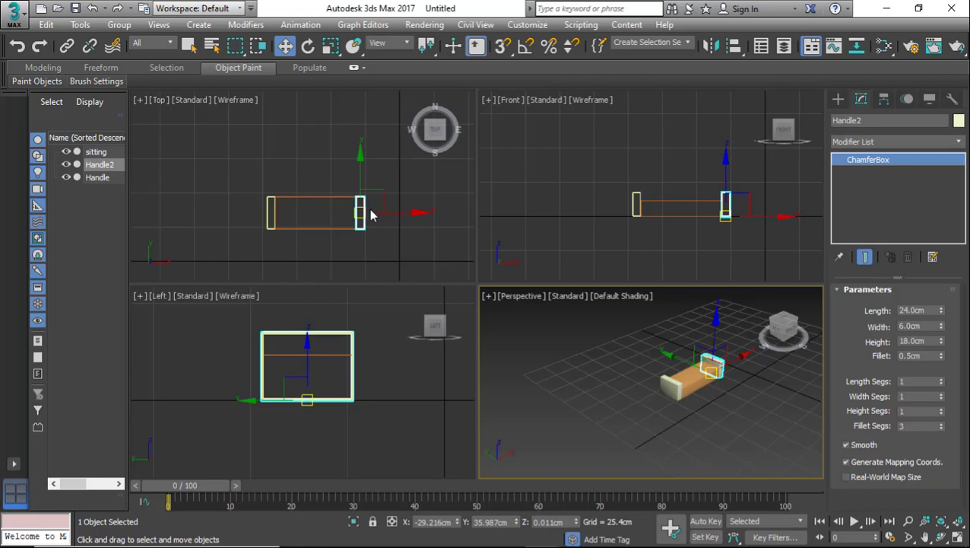
left_click(838, 98)
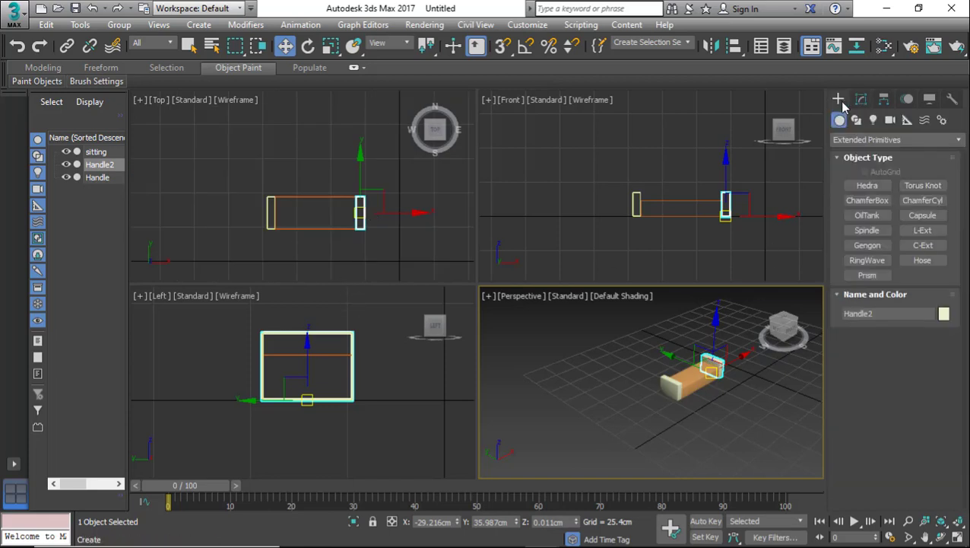
left_click(867, 201)
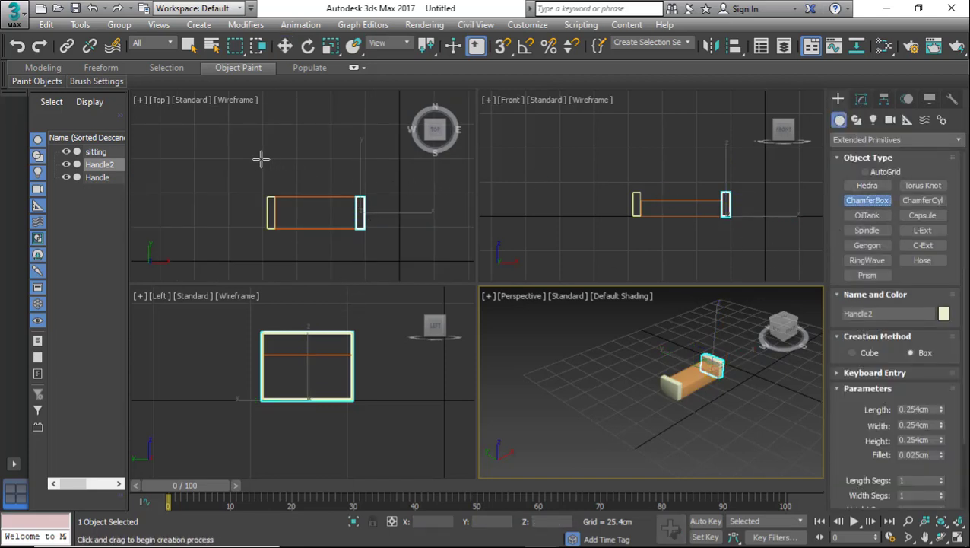
left_click_drag(261, 159, 390, 188)
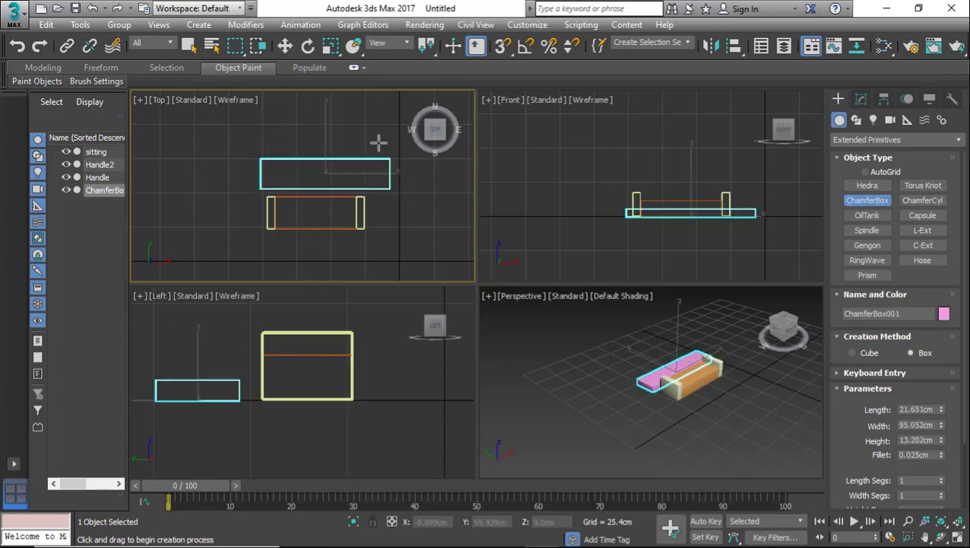
left_click(411, 154)
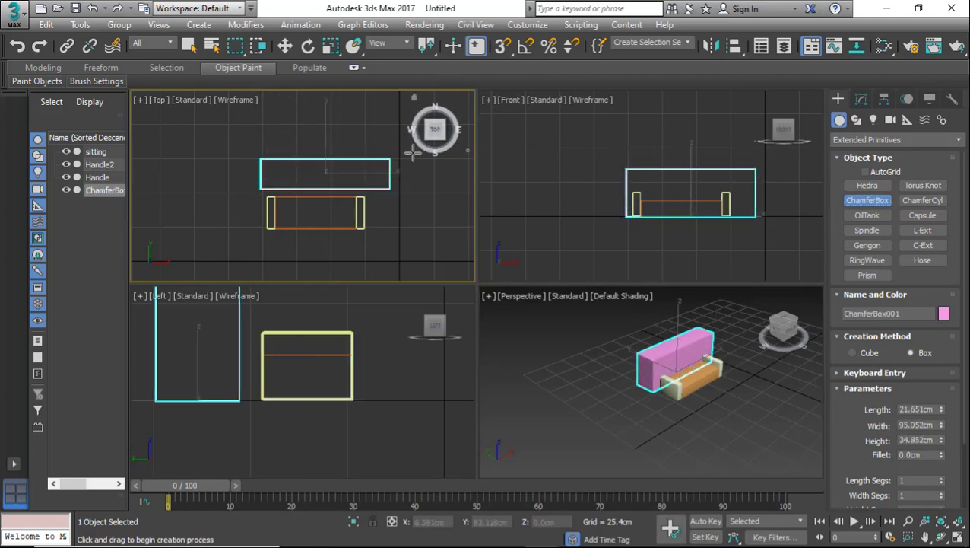
Set the new chamfer box to length 6 cm, width 72 cm, height 24 cm and fillet 0.5 cm.
left_click(918, 409)
type("6cm")
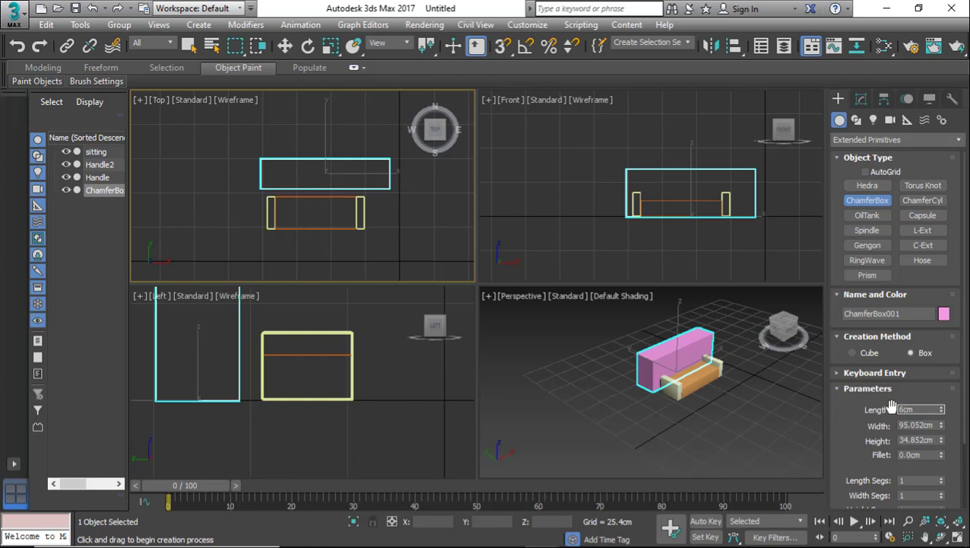
key("Return")
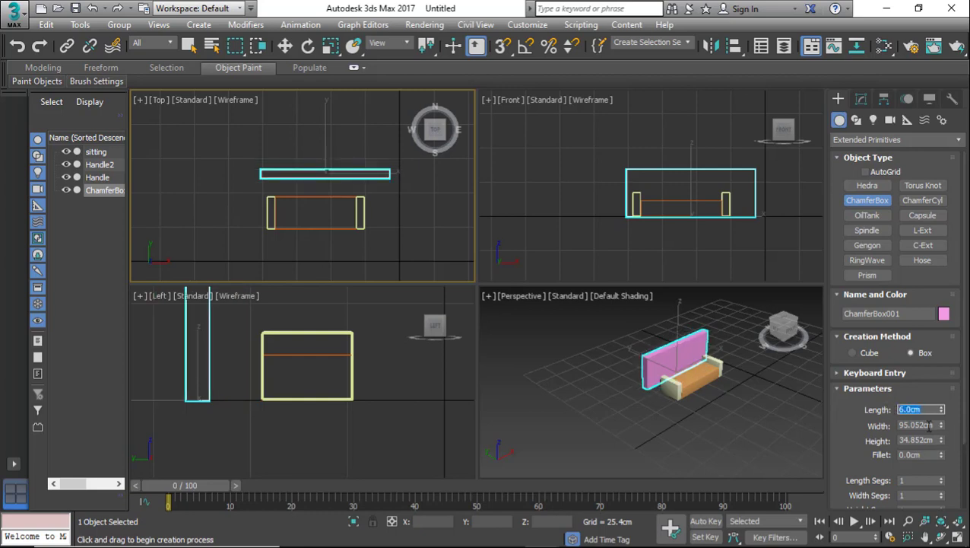
key("Tab")
type("72cm")
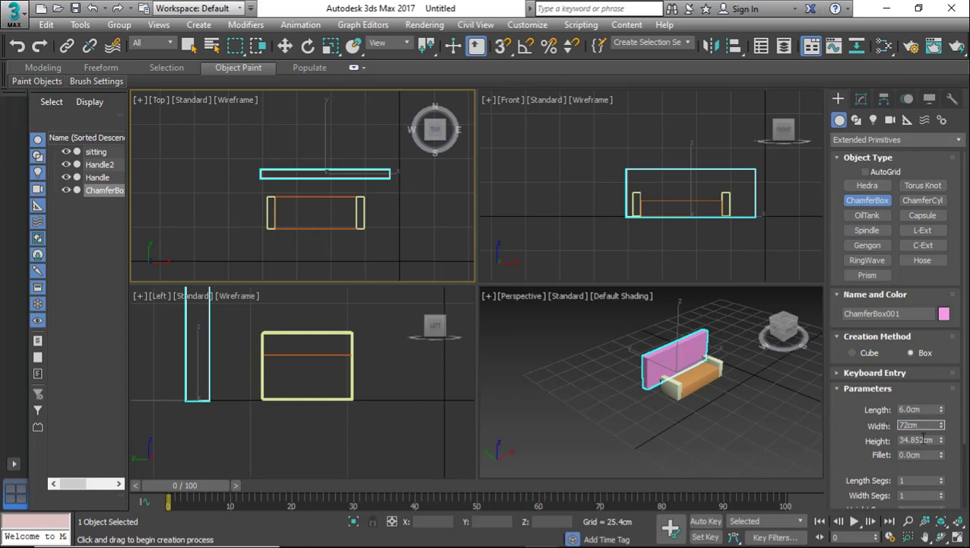
key("Tab")
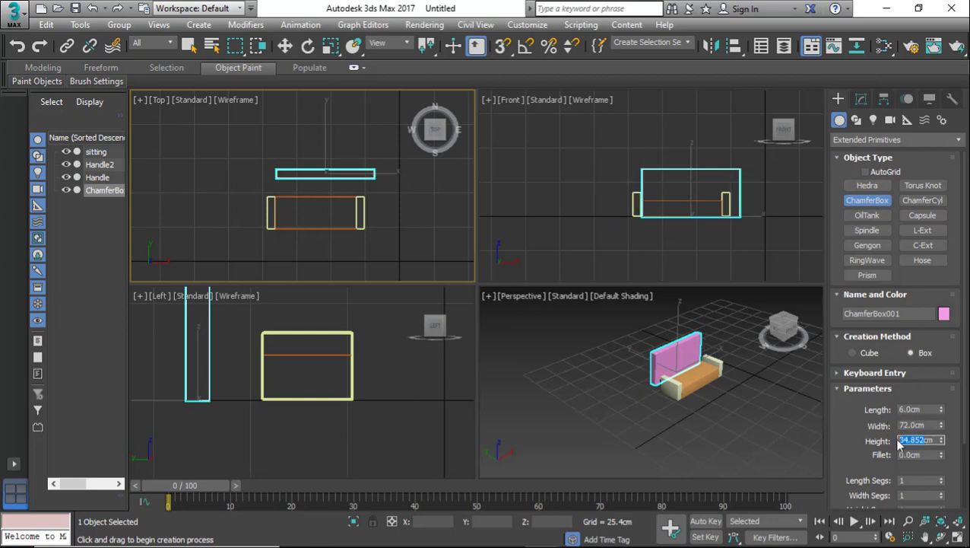
type("24cm")
key("Tab")
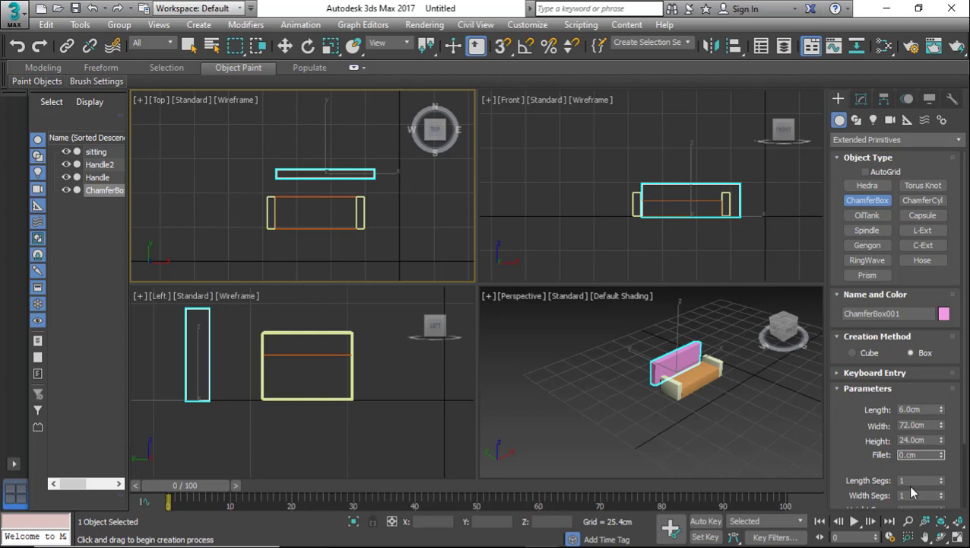
type("5")
key("Return")
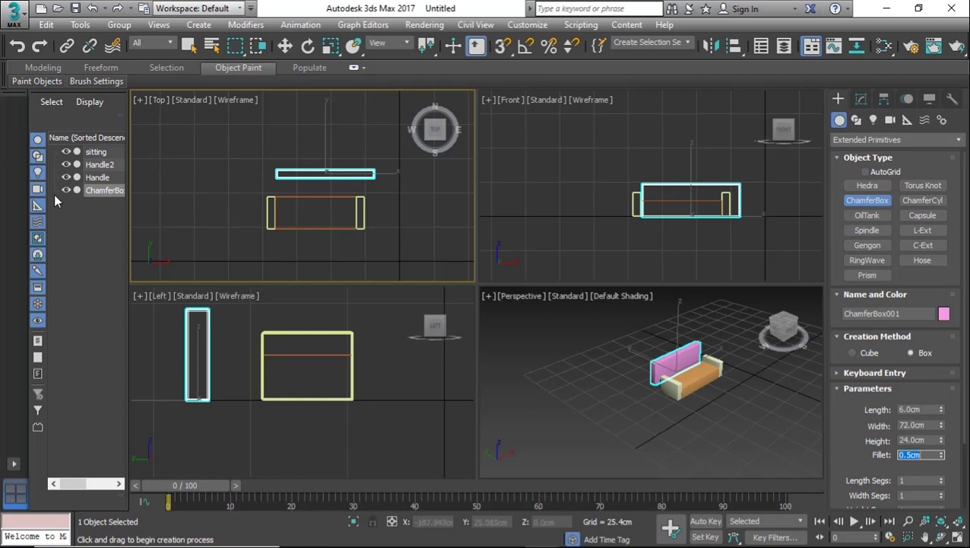
Move the back chamfer box in the Left viewport close to the sofa's rear side, to about Y 51.2 cm and Z 0.2 cm.
scroll(207, 397, "up", 2)
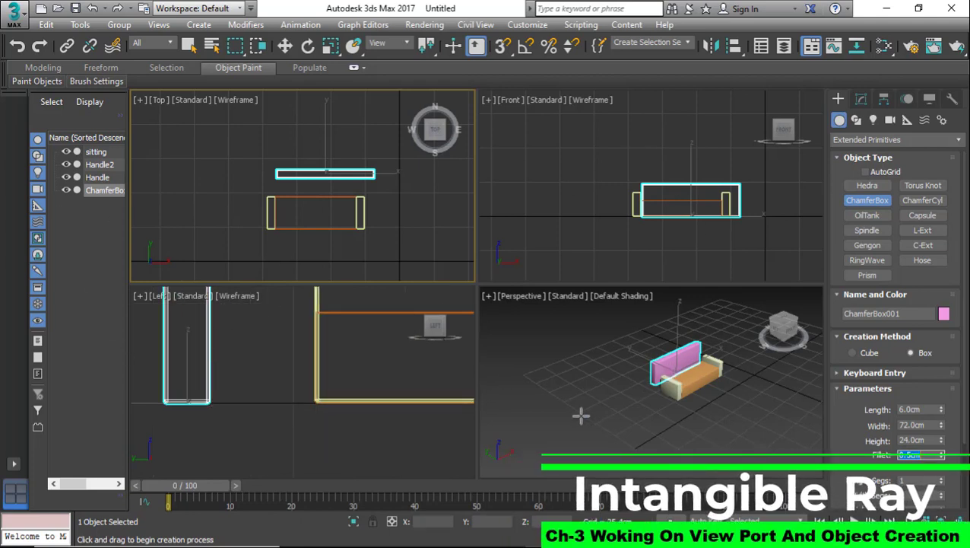
left_click(283, 48)
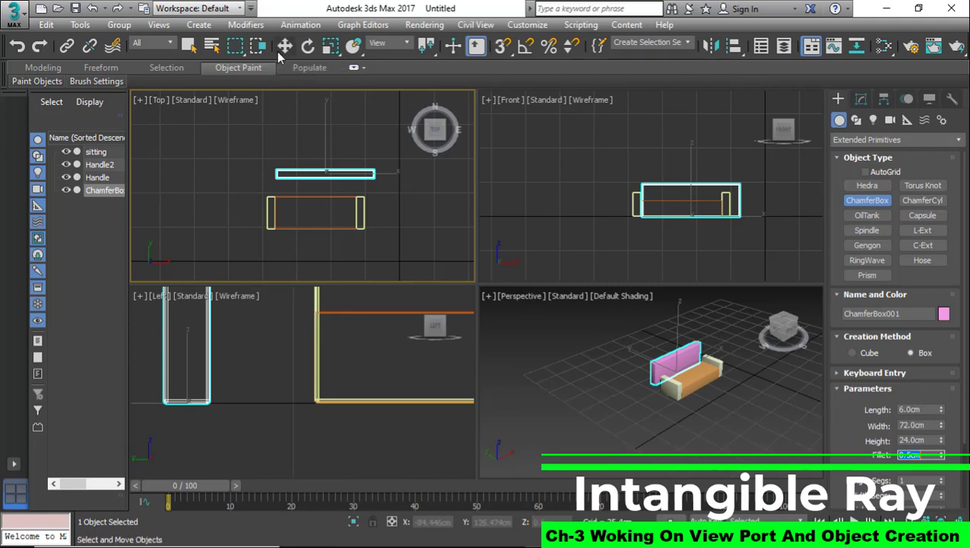
left_click(282, 49)
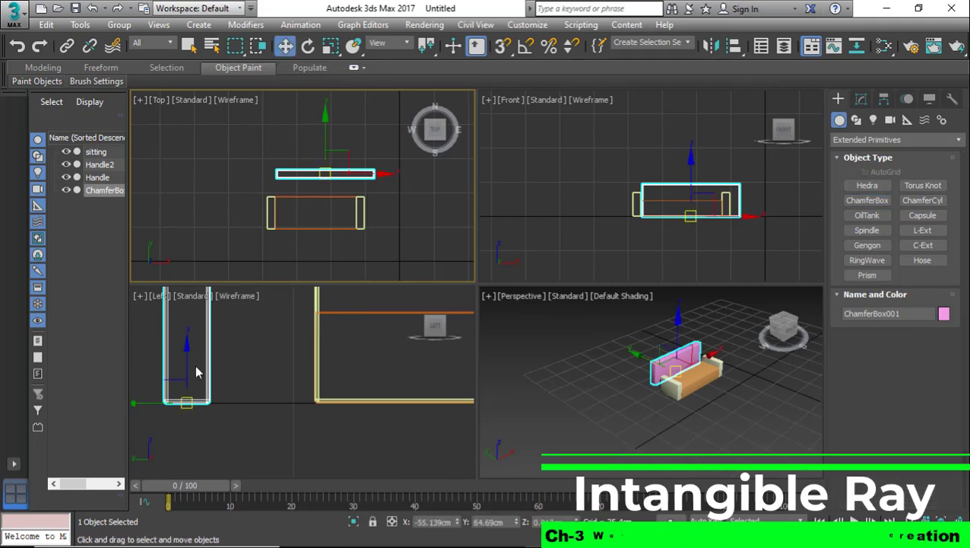
scroll(217, 422, "up", 4)
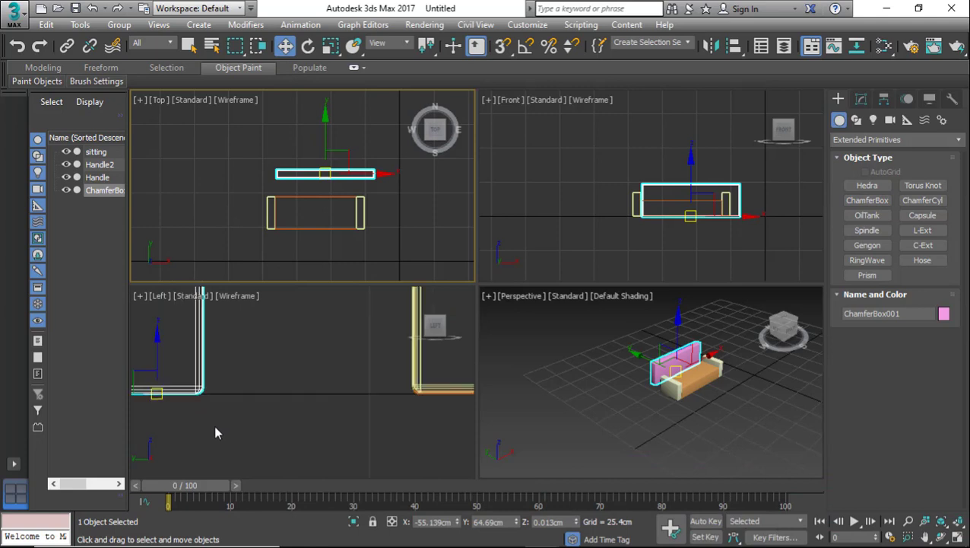
left_click_drag(157, 392, 366, 390)
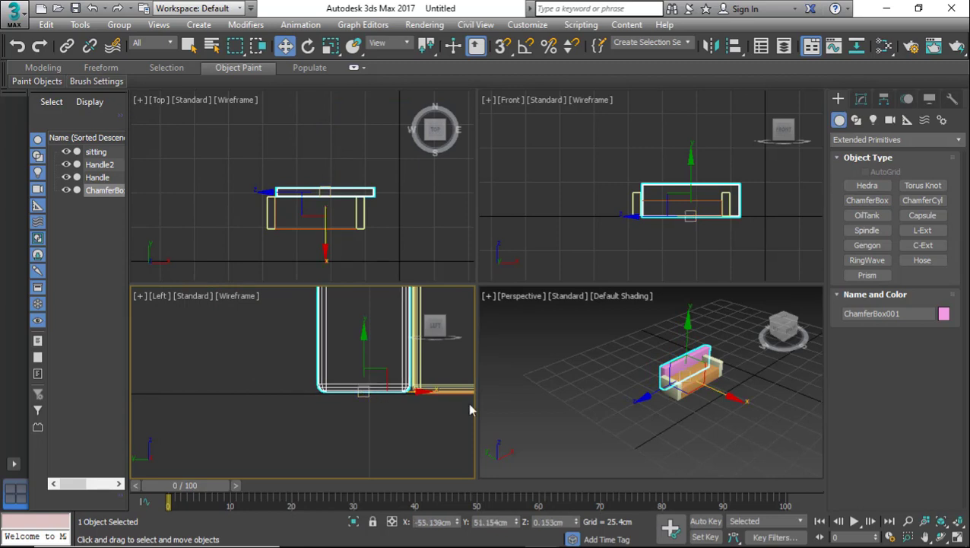
Nudge the back box in the Left viewport against the handles' rear edge, to about Y 51.0 cm and Z 0 cm.
scroll(428, 387, "up", 5)
scroll(428, 382, "up", 2)
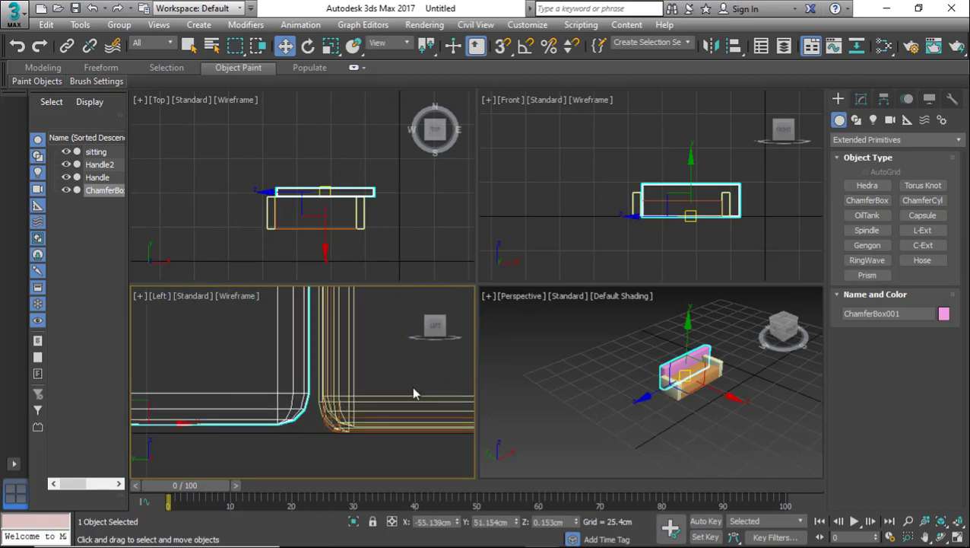
scroll(411, 388, "down", 2)
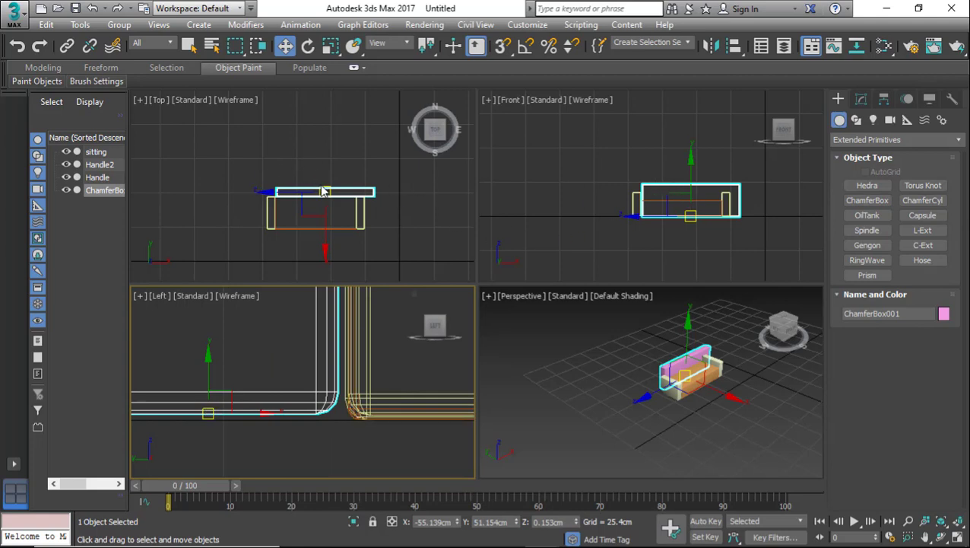
left_click_drag(210, 409, 217, 418)
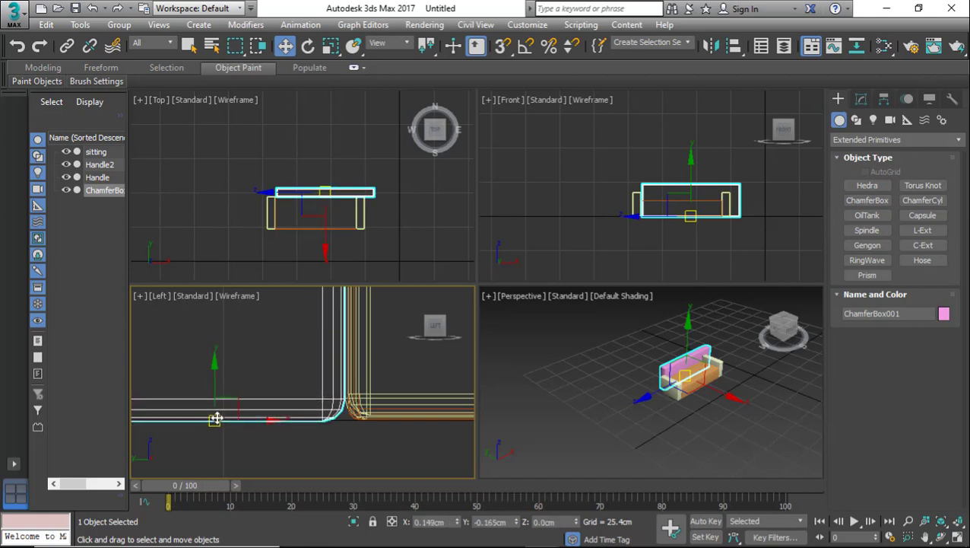
scroll(278, 406, "down", 5)
scroll(282, 411, "down", 5)
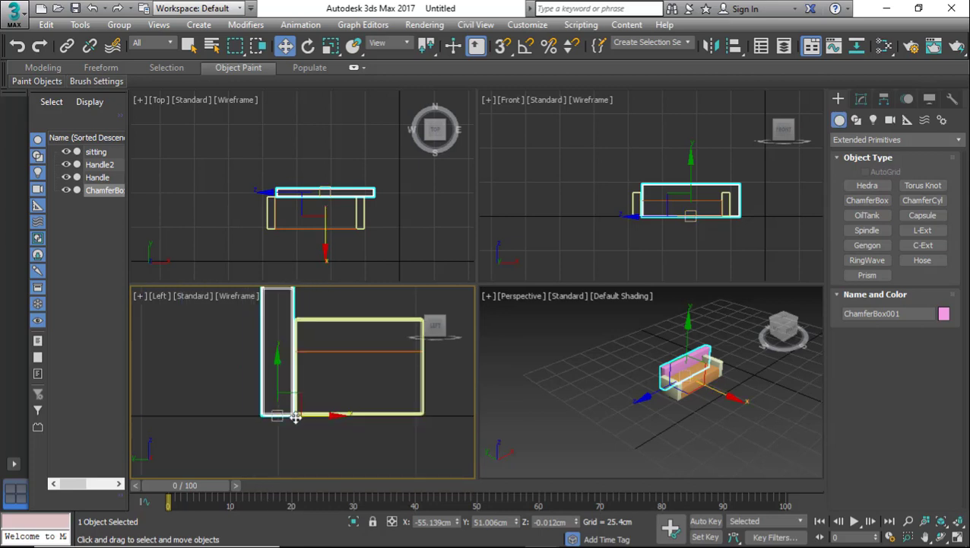
Move the back box in the Top viewport so its ends line up with the handles' outer sides, at about X -62.5 cm and Y 51.0 cm.
scroll(320, 192, "up", 3)
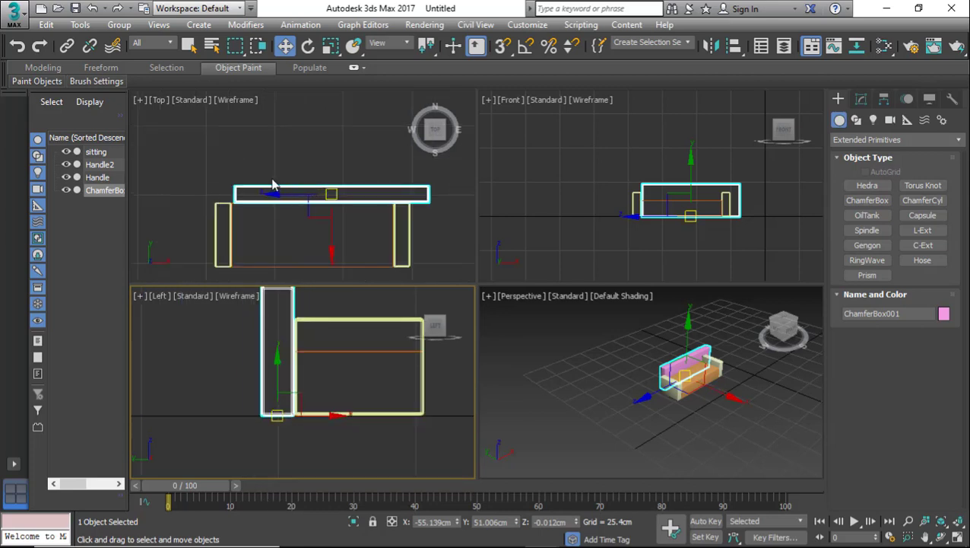
scroll(275, 186, "up", 2)
scroll(278, 190, "down", 2)
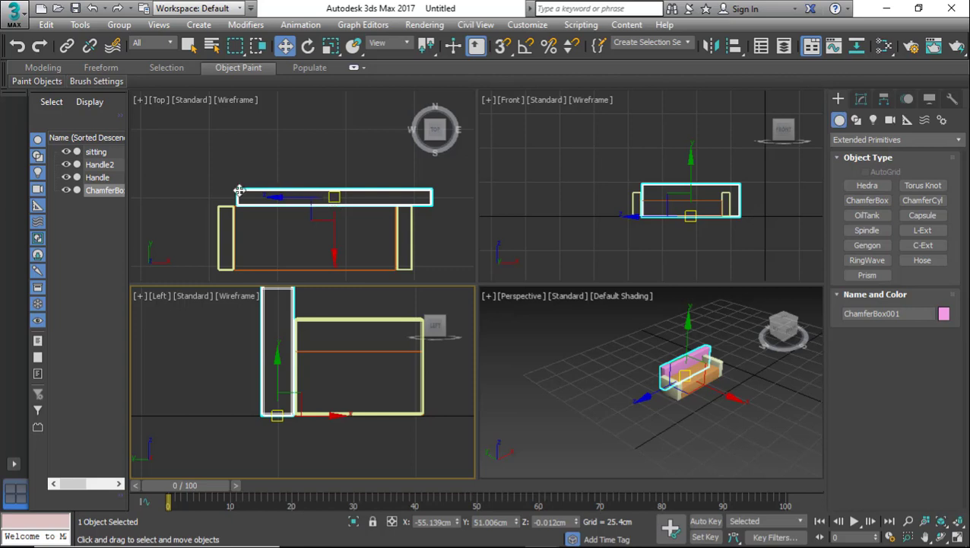
scroll(236, 191, "up", 3)
scroll(275, 199, "down", 3)
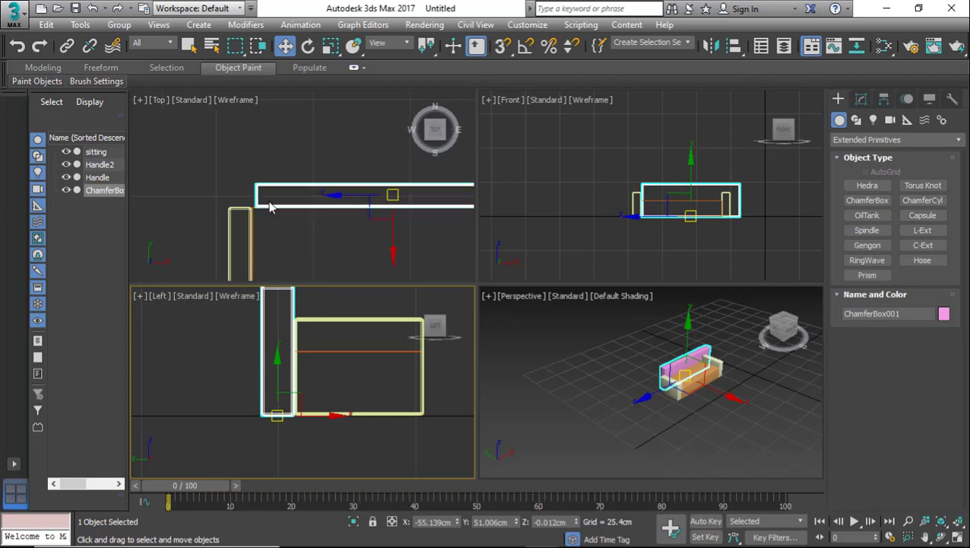
left_click(358, 197)
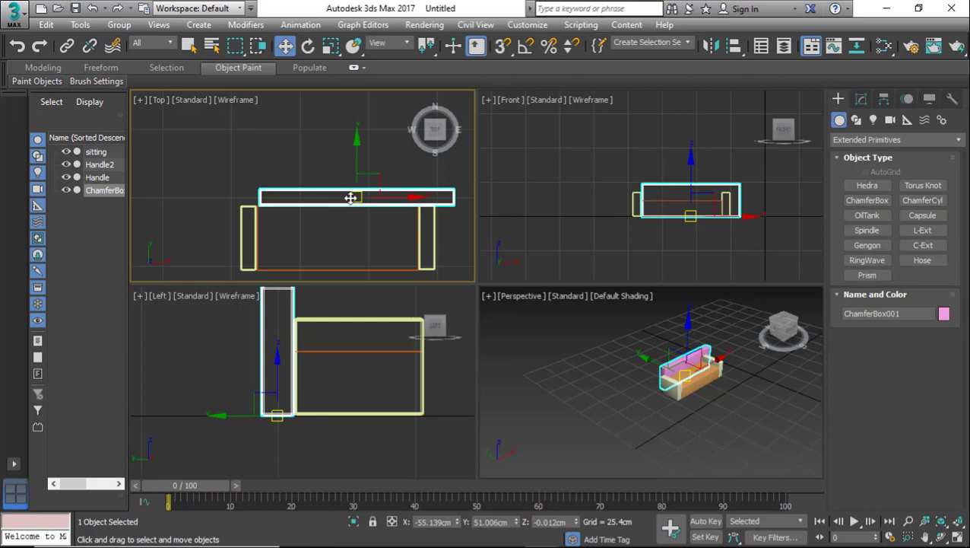
left_click_drag(350, 197, 332, 197)
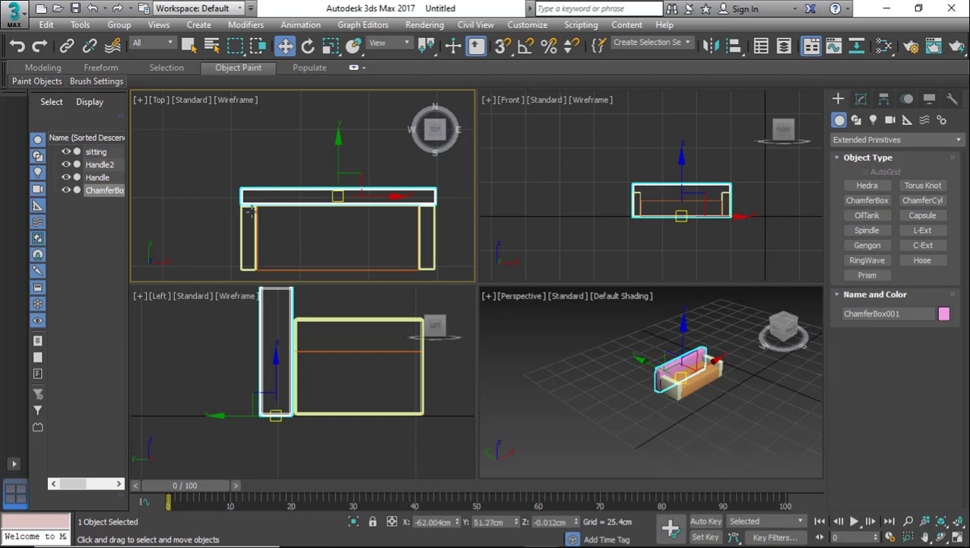
scroll(249, 210, "up", 5)
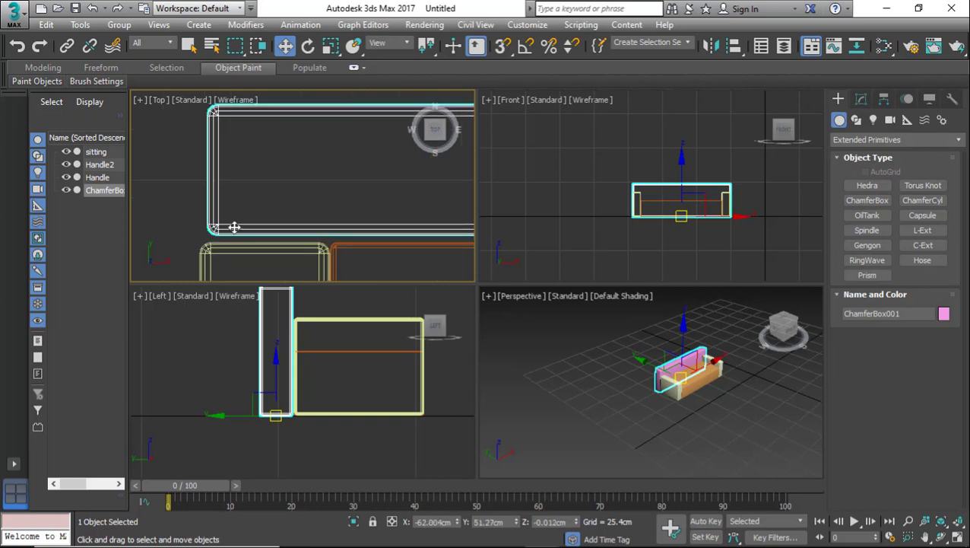
left_click_drag(232, 226, 225, 232)
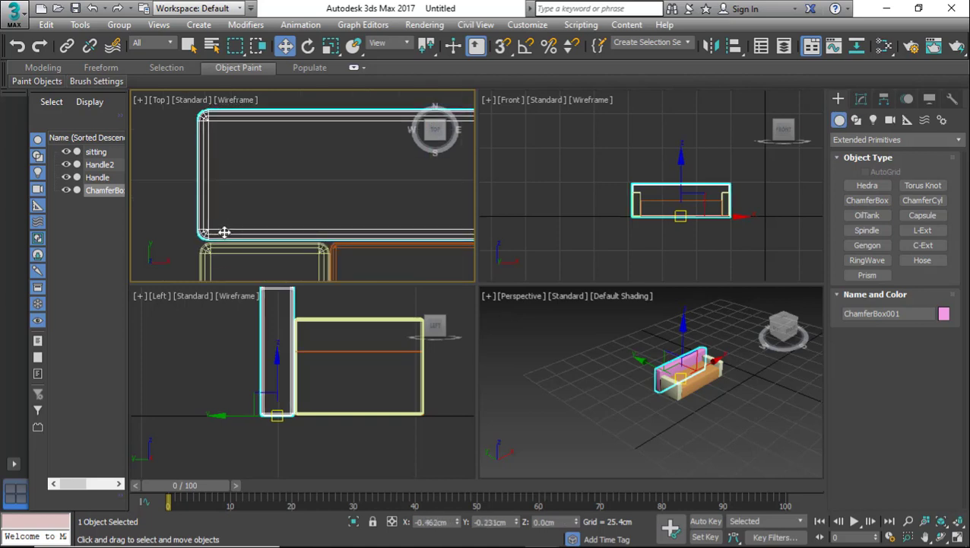
Examine the back box's alignment with the far handle in the Top viewport and the whole sofa in the Perspective viewport.
scroll(204, 199, "down", 3)
scroll(204, 198, "down", 1)
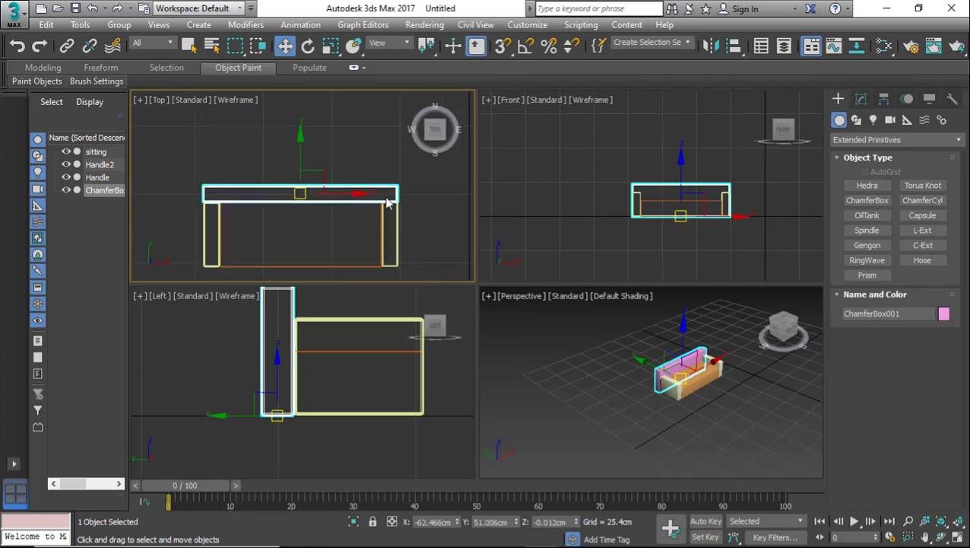
scroll(411, 202, "up", 4)
scroll(315, 195, "up", 2)
scroll(344, 198, "up", 1)
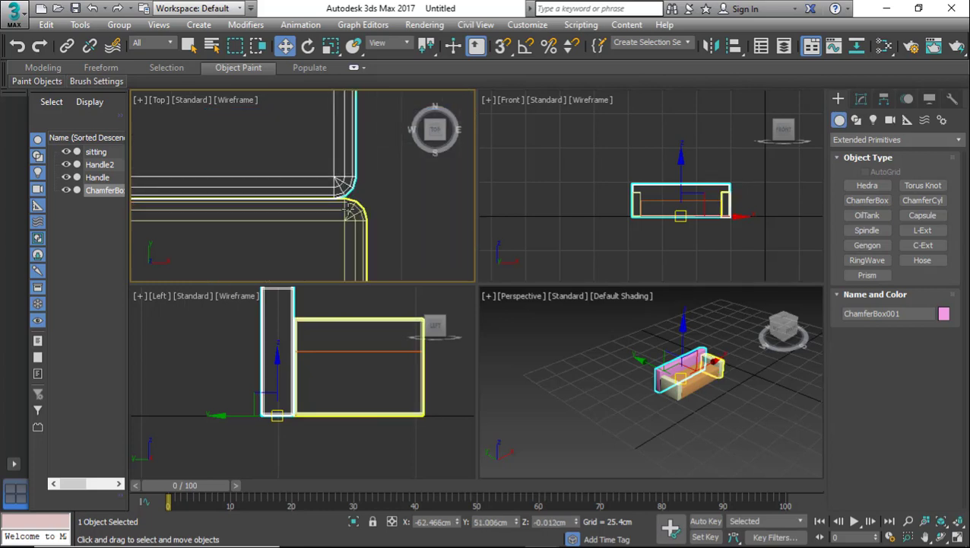
scroll(363, 187, "down", 3)
scroll(365, 183, "down", 3)
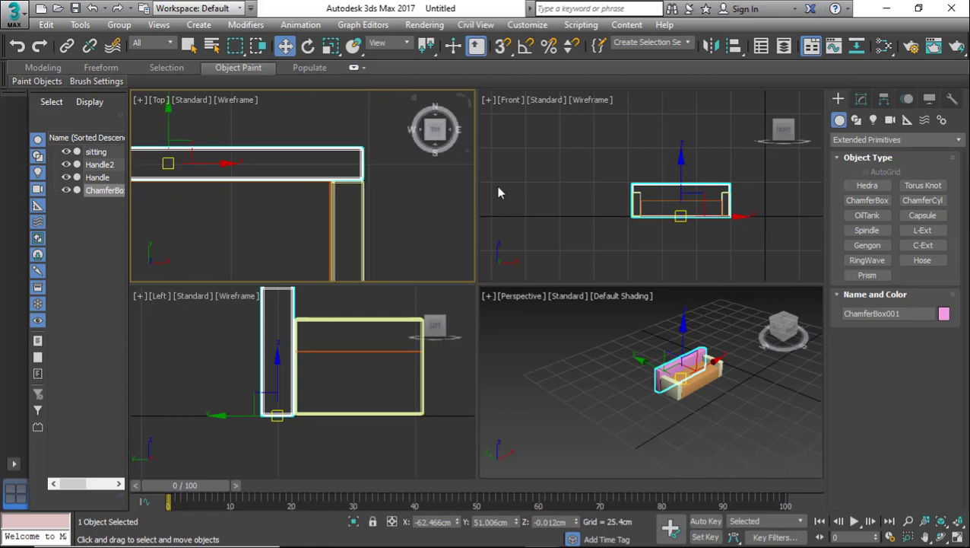
scroll(675, 390, "up", 2)
scroll(654, 368, "up", 4)
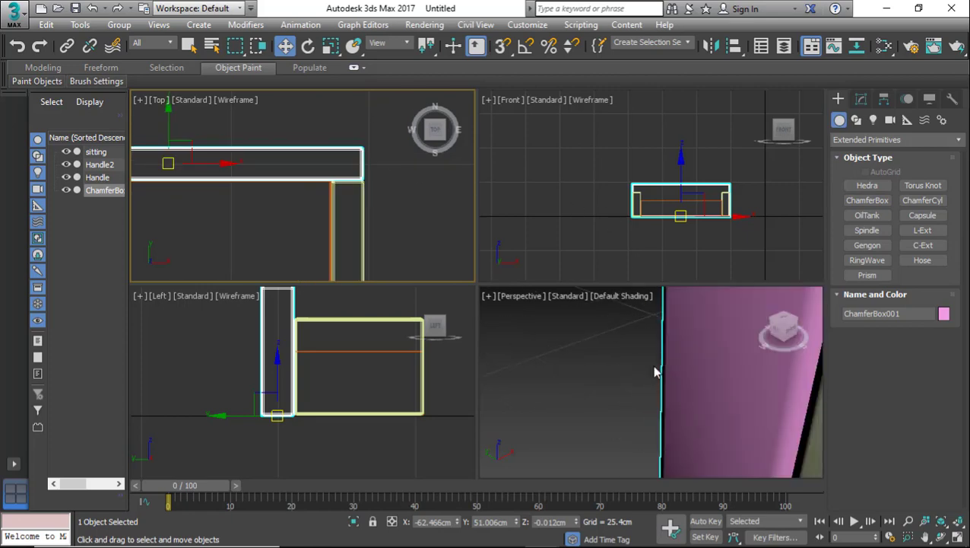
scroll(596, 394, "down", 4)
scroll(730, 373, "up", 4)
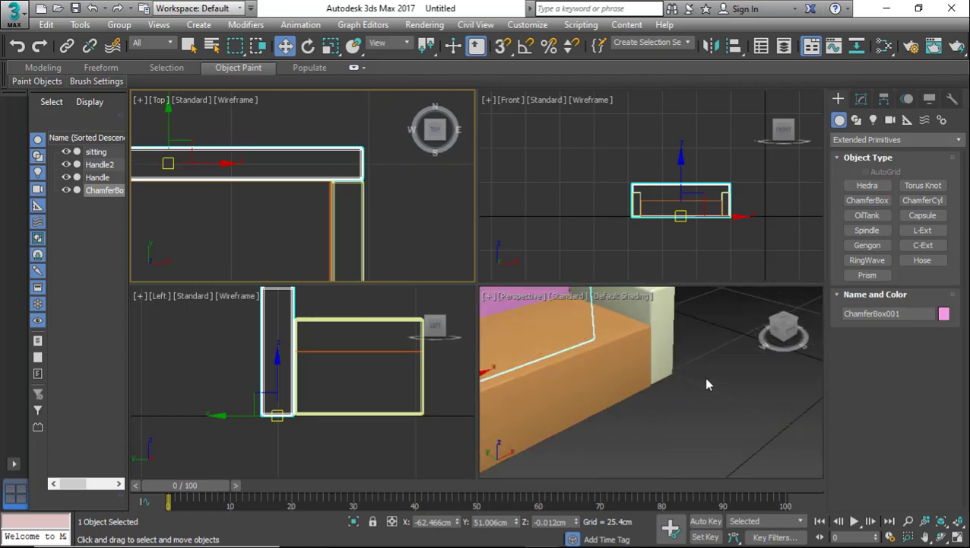
scroll(700, 384, "down", 4)
scroll(669, 388, "up", 5)
scroll(601, 378, "down", 5)
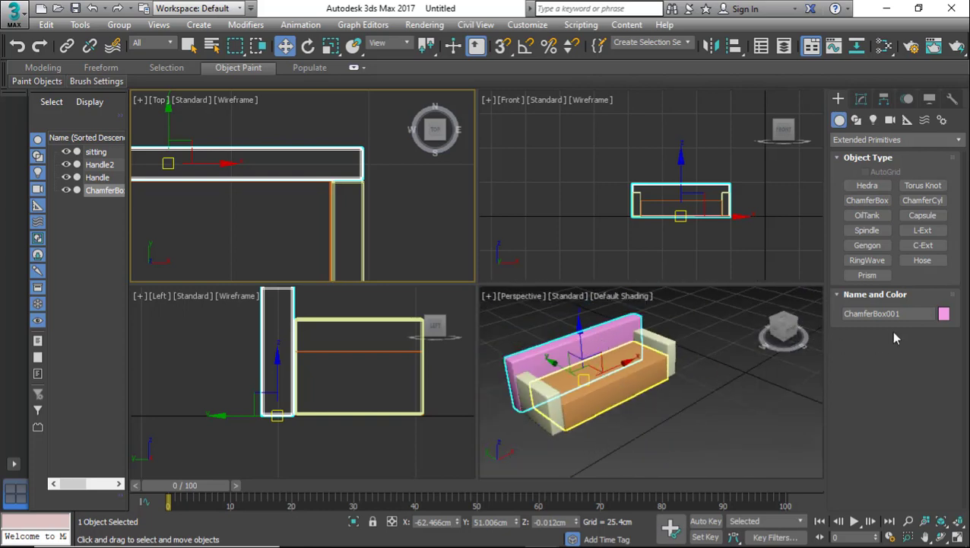
Draw a chamfer box in front of the sofa in the Top viewport, about 25.9 cm long, 35.9 cm wide and 16.9 cm high.
left_click(867, 200)
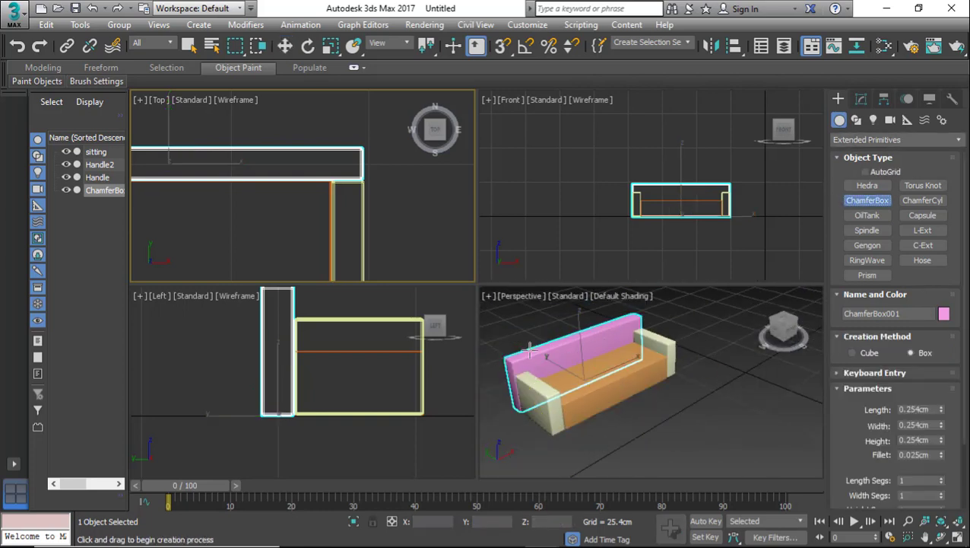
scroll(412, 195, "down", 3)
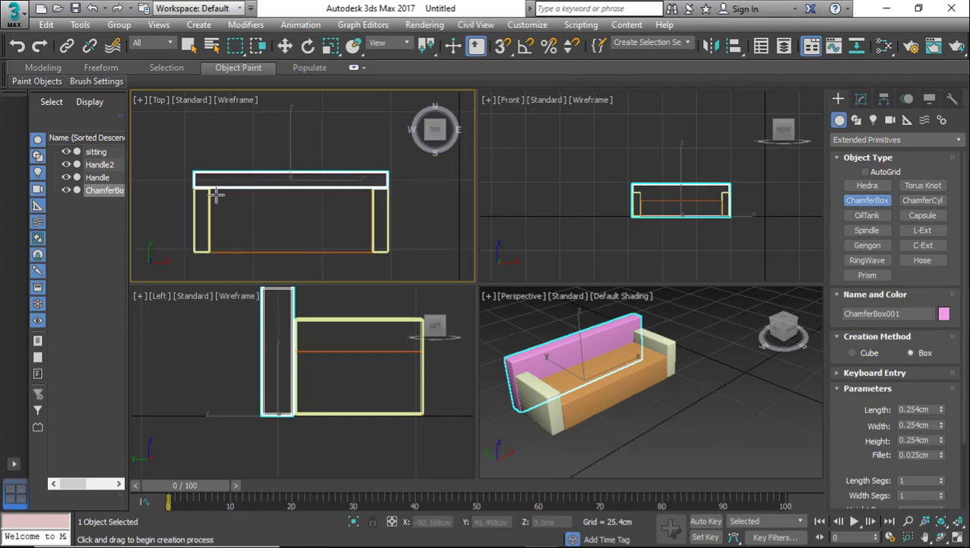
scroll(216, 195, "down", 3)
left_click_drag(235, 229, 286, 265)
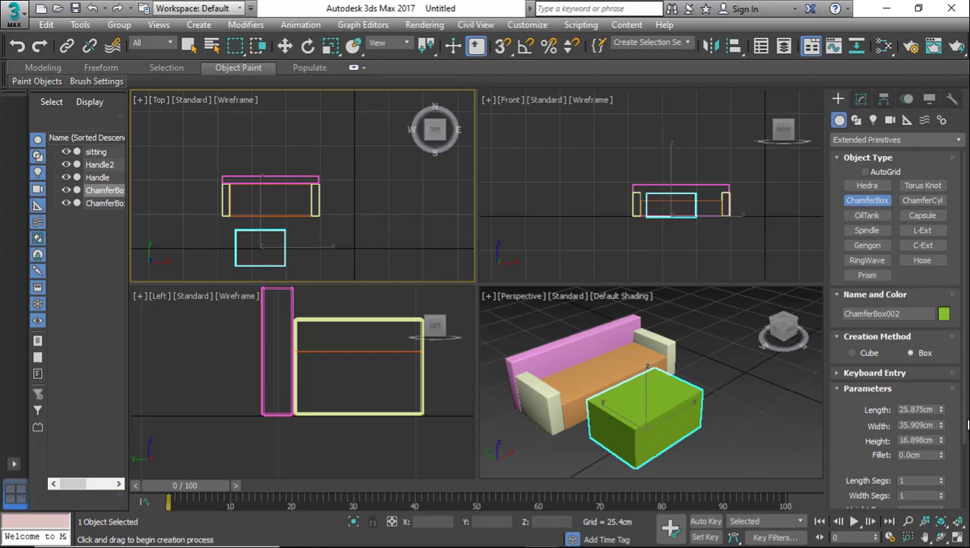
double_click(926, 409)
type("20cm")
double_click(921, 425)
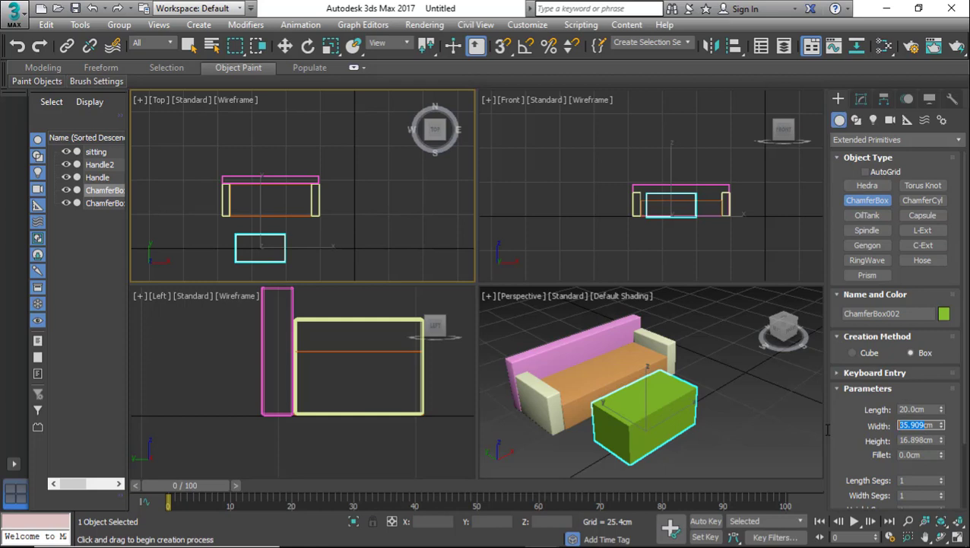
type("0")
key("Return")
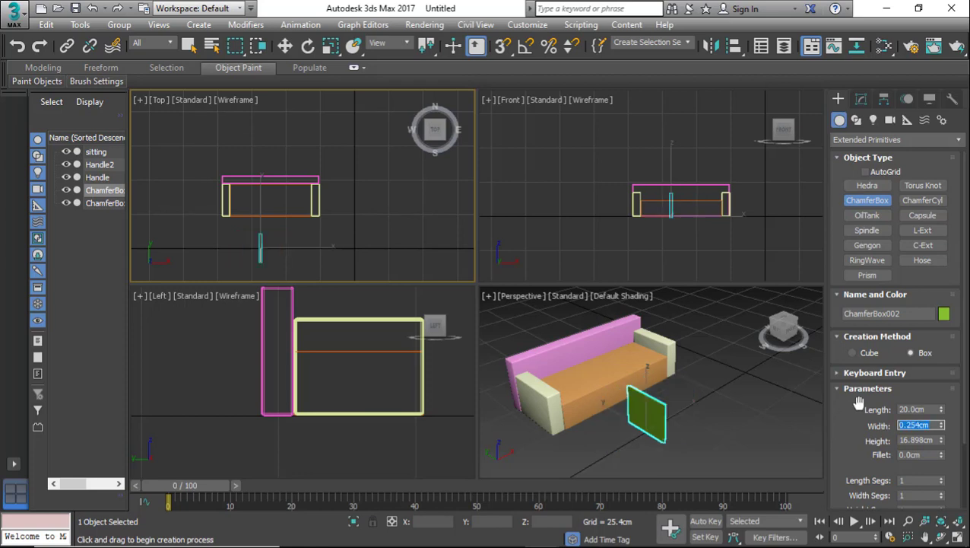
Set the new chamfer box to length 24 cm, width 20 cm, height 2 cm and fillet 0.5 cm.
left_click(910, 409)
type("24")
key("Return")
double_click(921, 425)
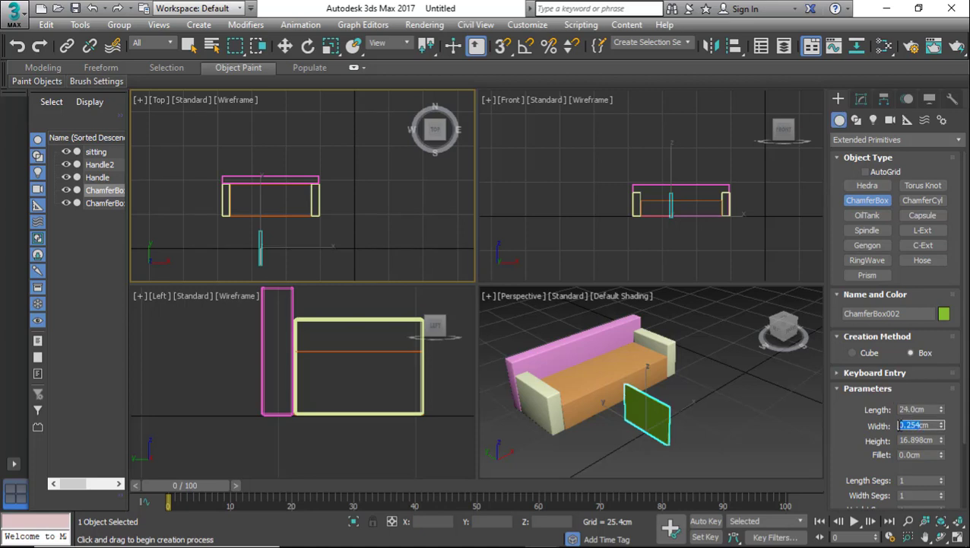
type("20")
double_click(921, 438)
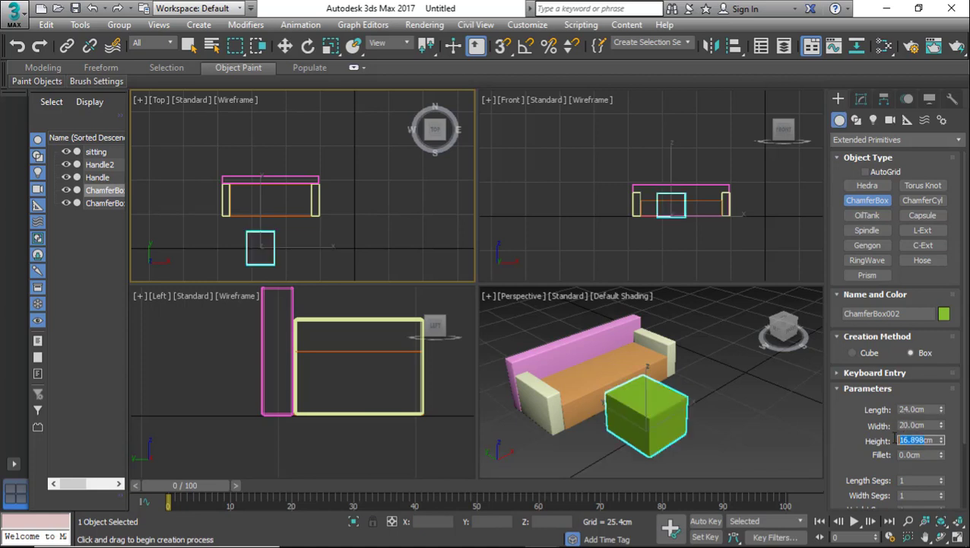
type("2")
double_click(910, 454)
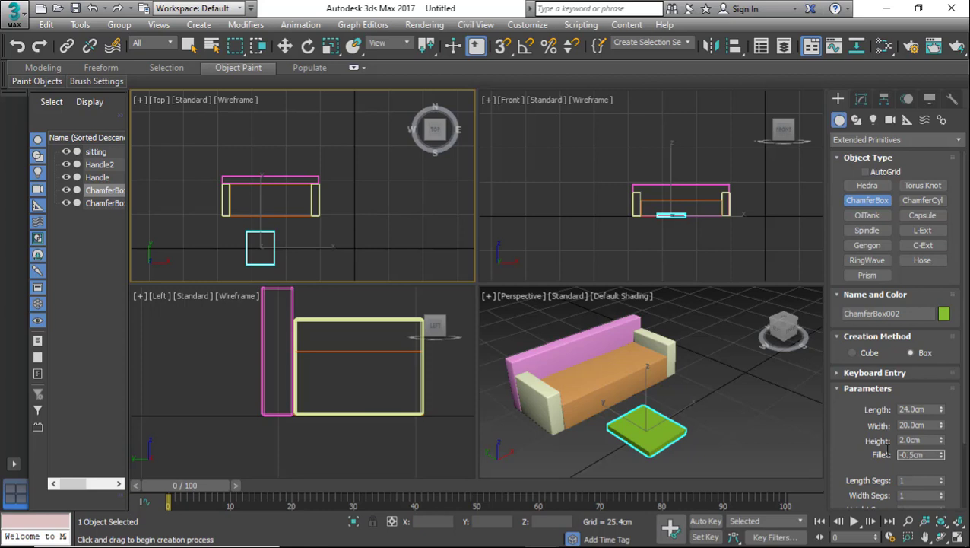
key("Return")
left_click(911, 454)
key("Return")
key("Return")
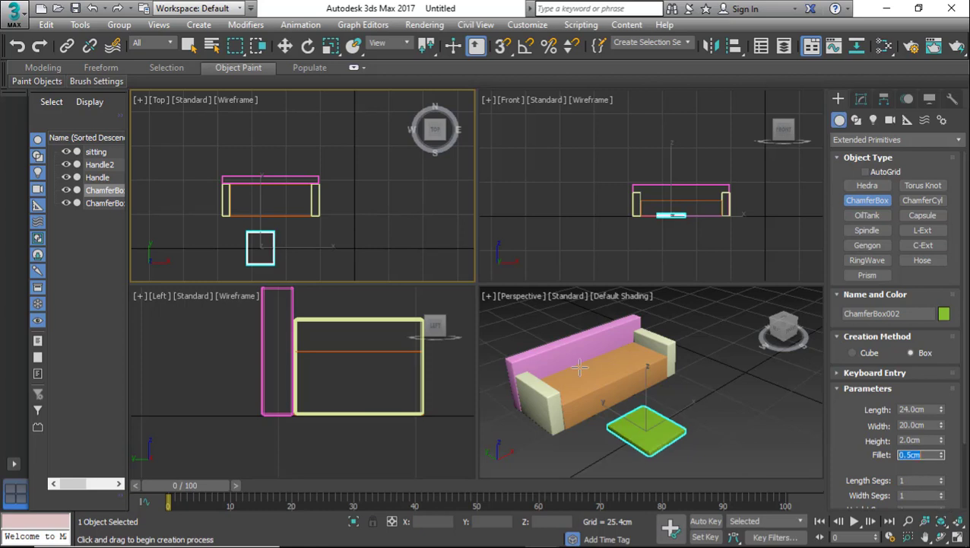
Move the green cushion box in the Front viewport onto the seat's upper surface beside the handle, to about X -82.4 cm and Z 12.3 cm.
scroll(661, 208, "up", 4)
scroll(681, 209, "up", 3)
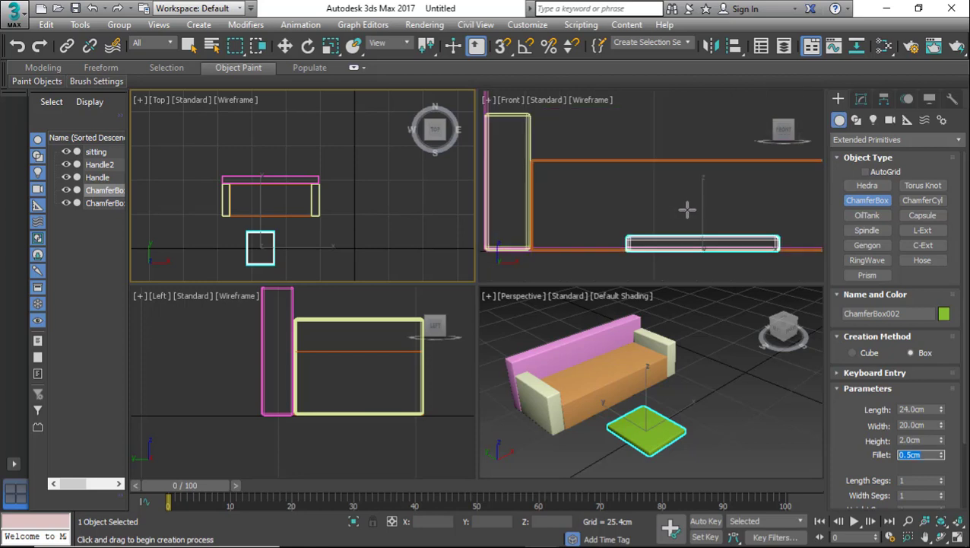
left_click(284, 47)
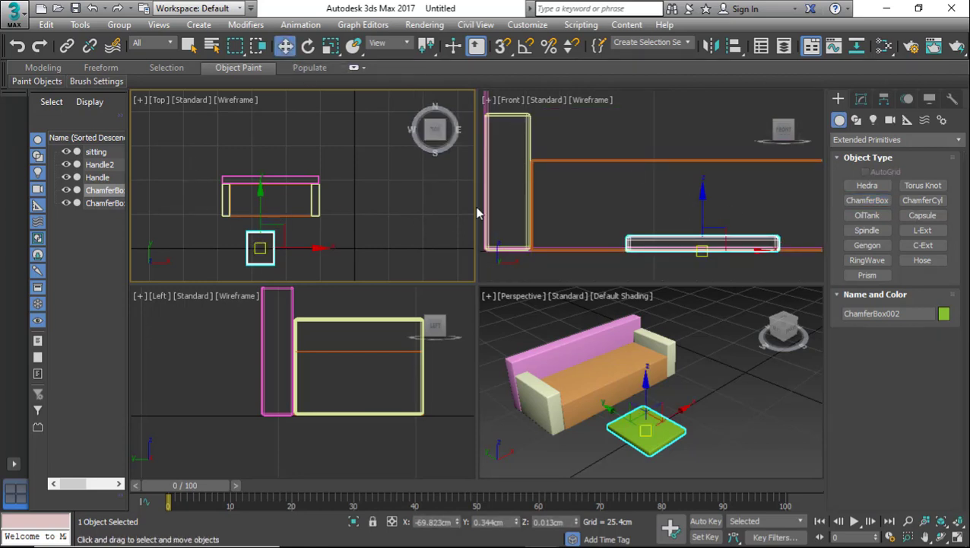
scroll(546, 241, "down", 3)
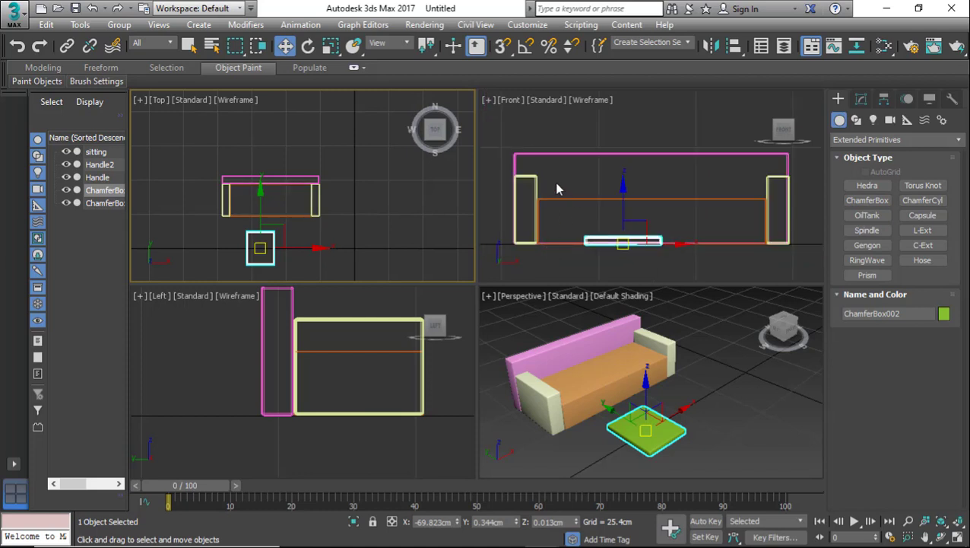
scroll(545, 183, "up", 2)
scroll(541, 180, "down", 2)
scroll(574, 210, "up", 2)
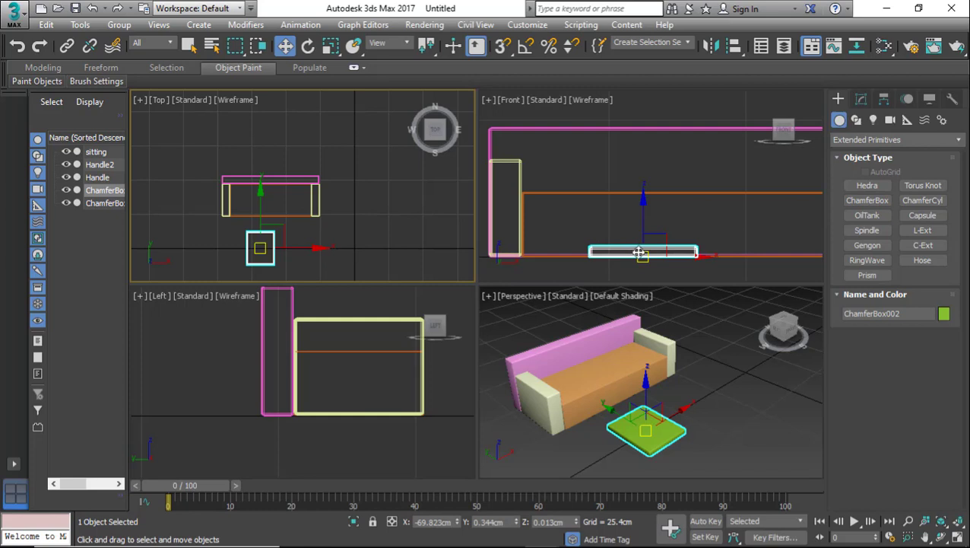
left_click_drag(641, 253, 574, 188)
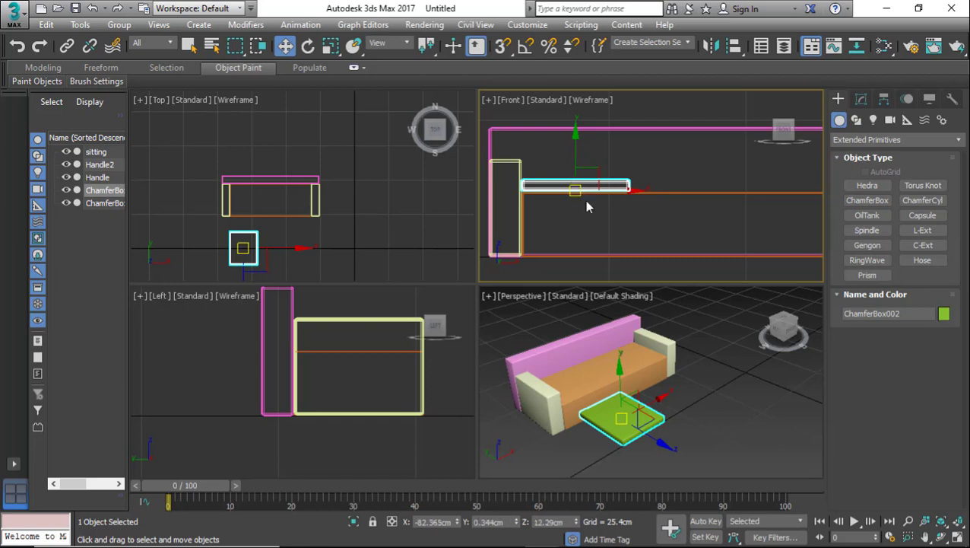
Move the cushion box in the Top viewport over the seat, against the handle and backrest, to about X -82.0 cm and Y 35.6 cm.
left_click(242, 250)
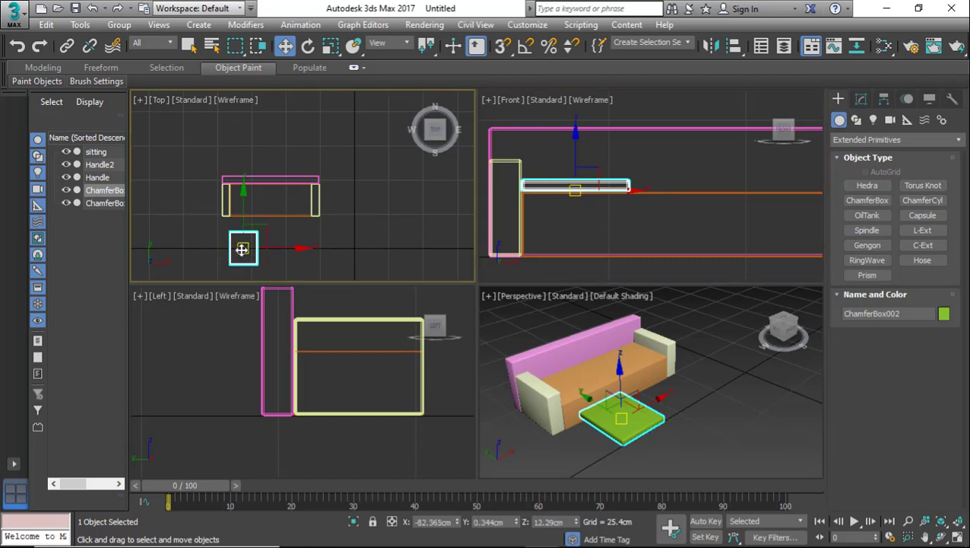
left_click_drag(242, 250, 242, 201)
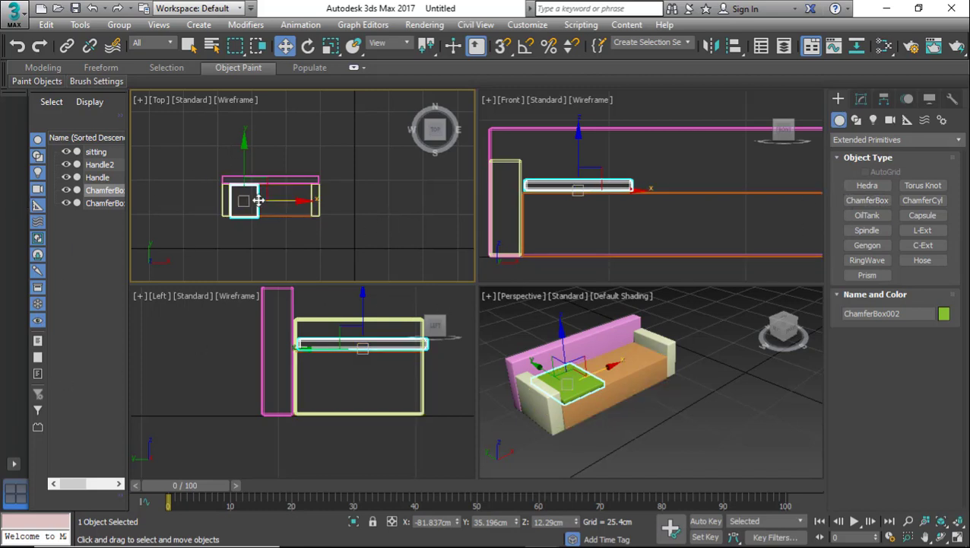
scroll(259, 200, "up", 5)
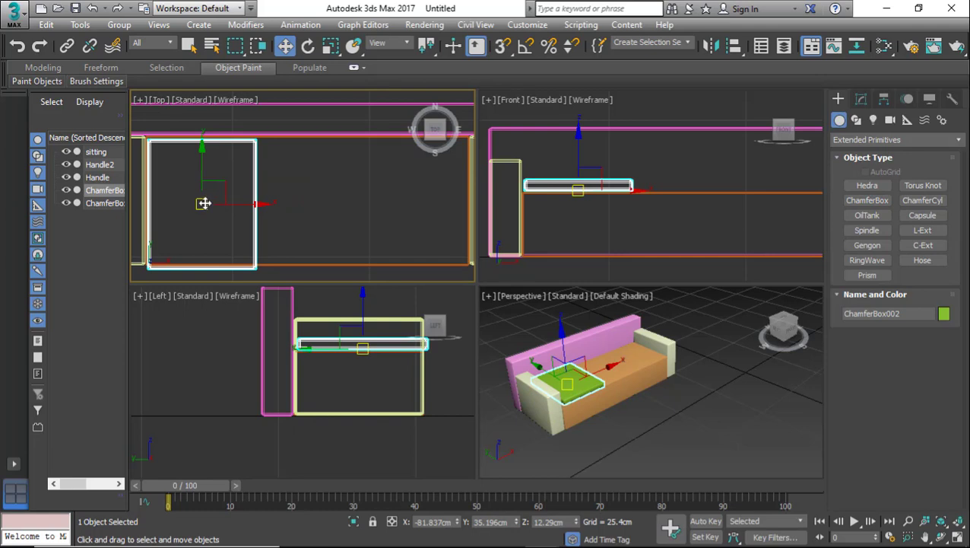
left_click_drag(203, 203, 202, 201)
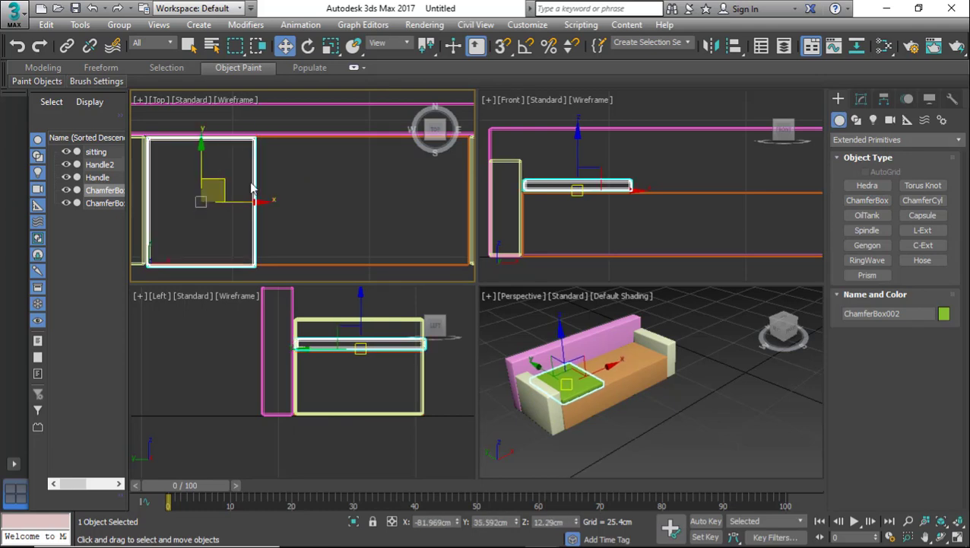
scroll(318, 196, "down", 4)
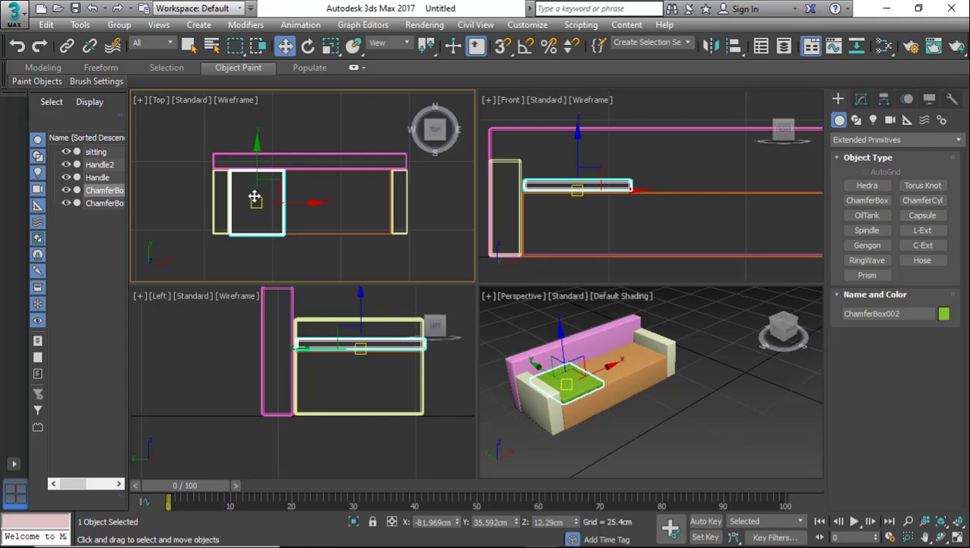
Rename the green cushion box as cover1.
left_click_drag(907, 313, 844, 306)
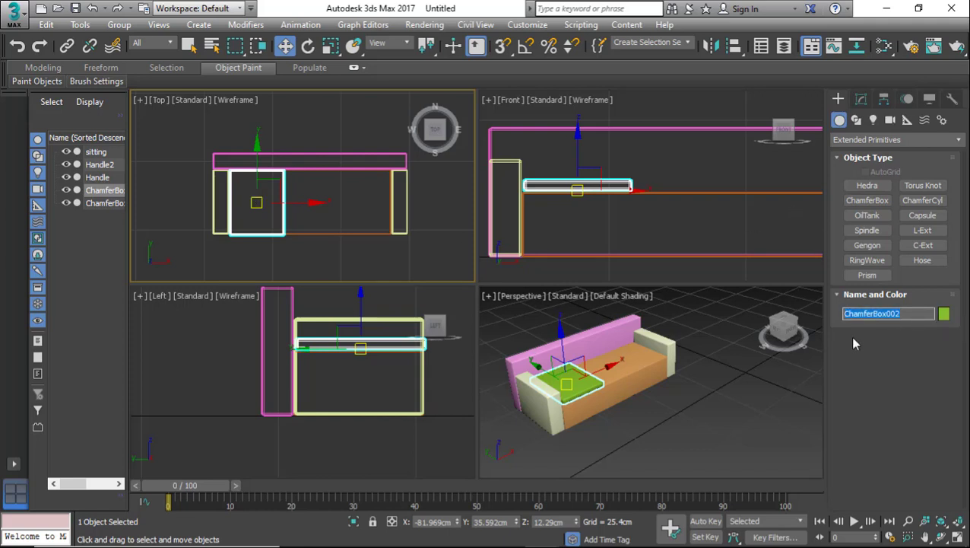
type("cover1")
key("Return")
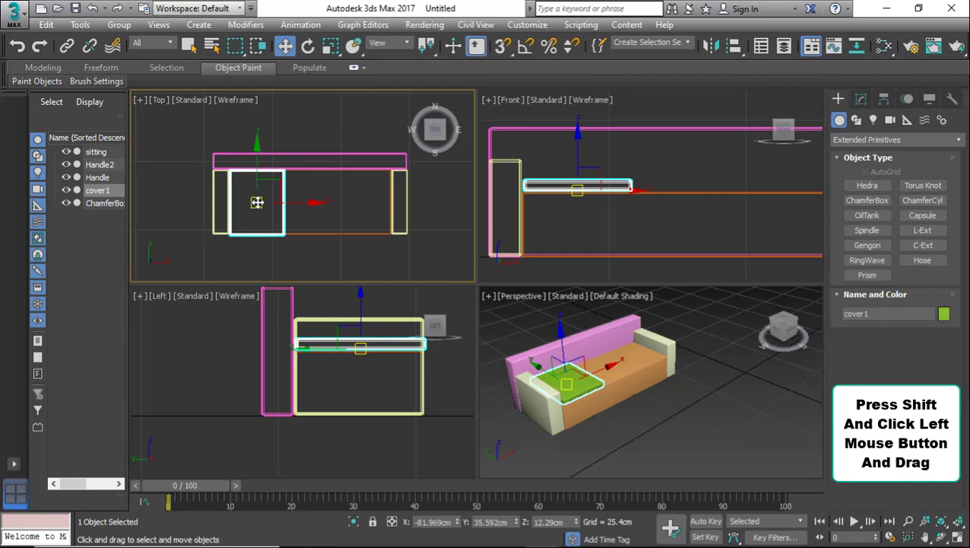
Make 2 copies of cover1 in the Top viewport, spaced about 20.6 cm apart along the seat.
left_click_drag(257, 202, 311, 201, "shift")
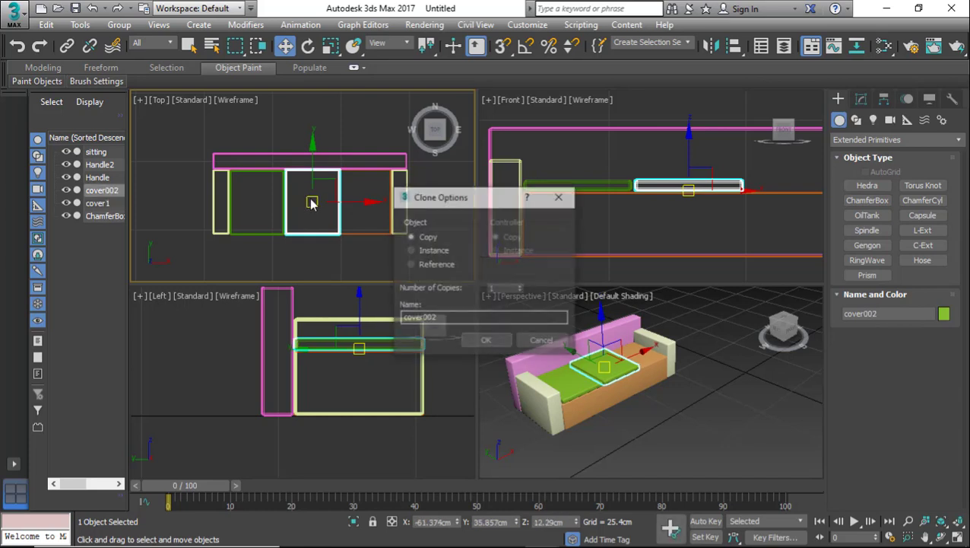
left_click(482, 289)
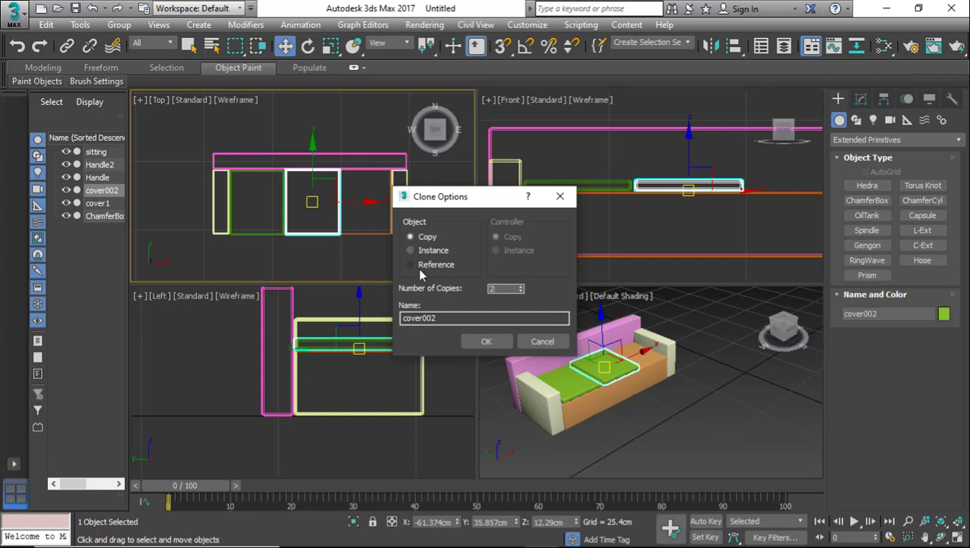
left_click(487, 342)
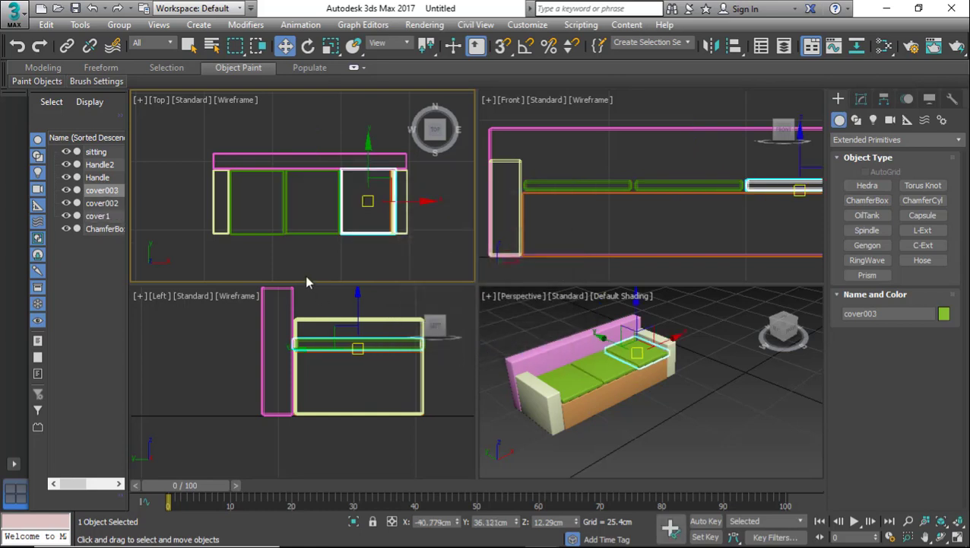
Move cover002 in the Top viewport closer to cover1 and level with it, to about X -61.7 cm and Y 35.6 cm.
scroll(359, 123, "up", 5)
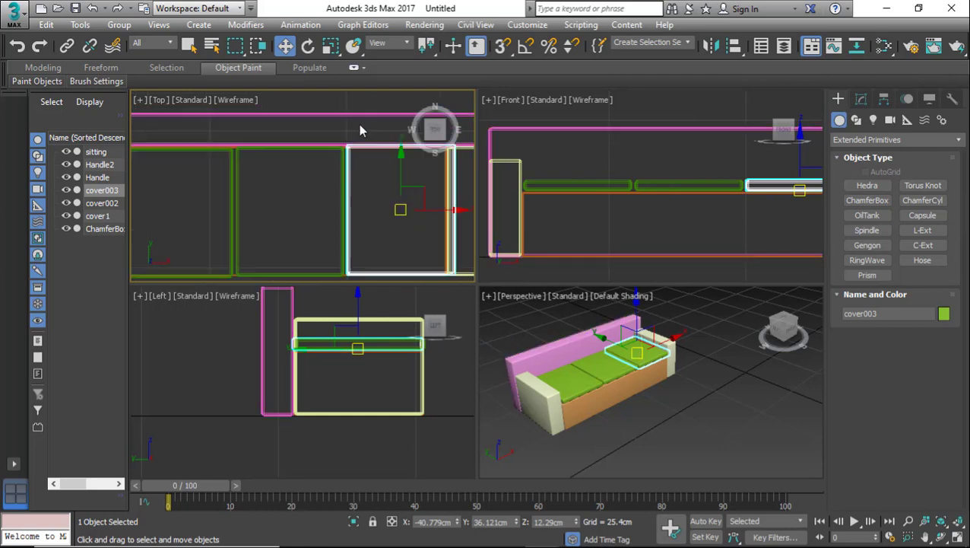
scroll(360, 130, "down", 2)
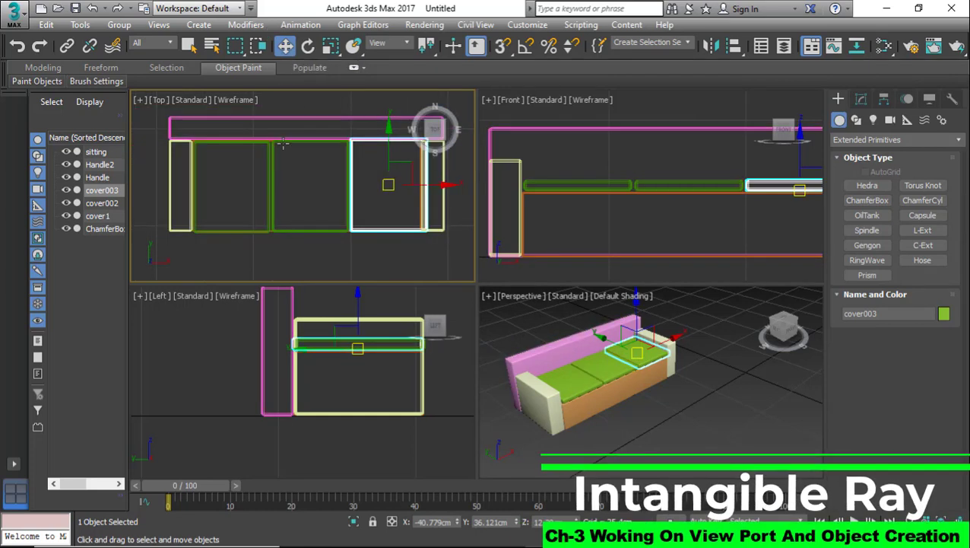
scroll(280, 140, "up", 3)
left_click(273, 170)
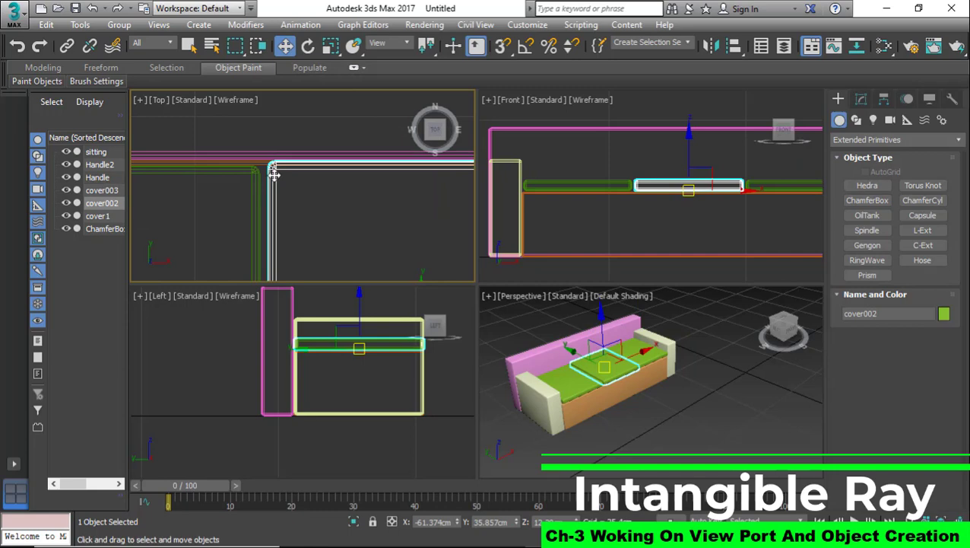
left_click_drag(274, 174, 267, 177)
scroll(199, 140, "down", 3)
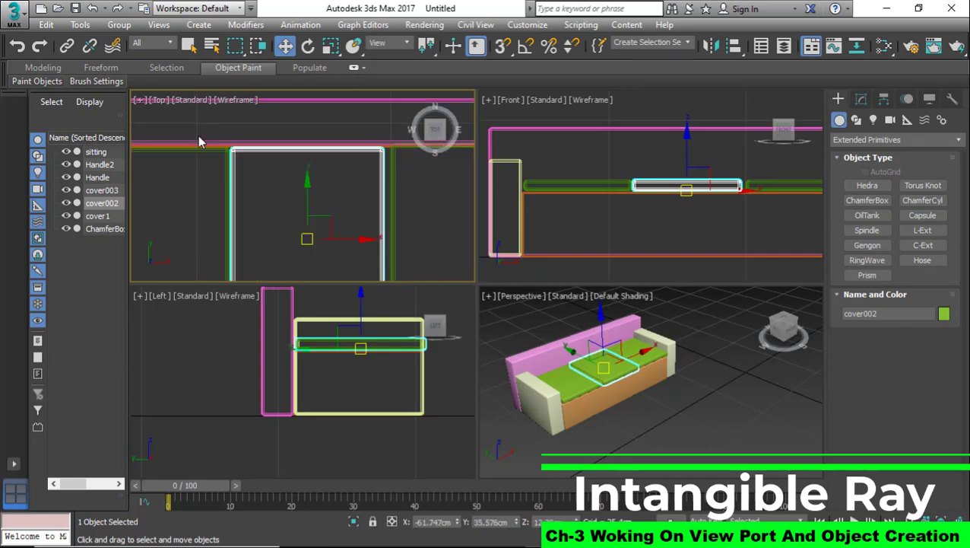
Move cover003 in the Top viewport up against cover002 and level with it, to about X -41.5 cm and Y 35.7 cm.
scroll(292, 141, "up", 3)
left_click(300, 171)
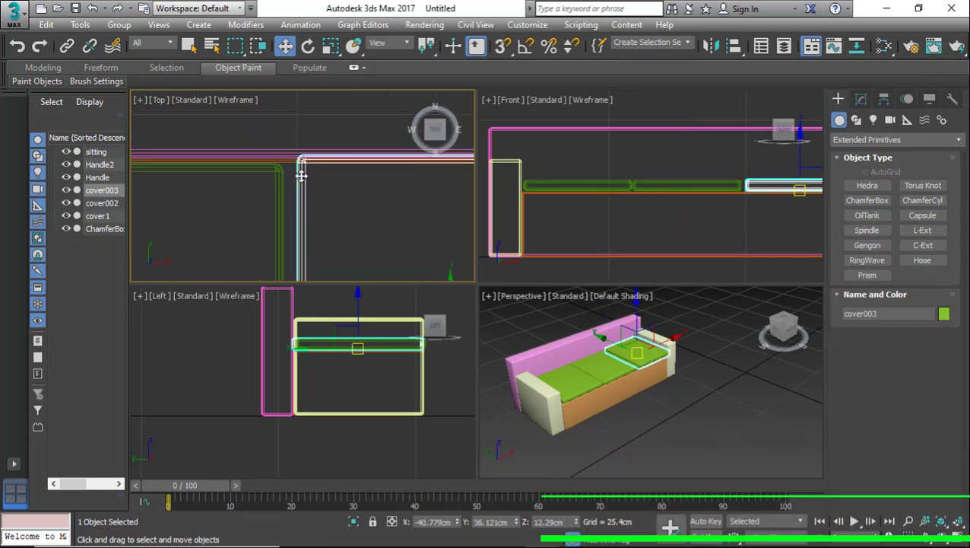
left_click_drag(299, 171, 289, 178)
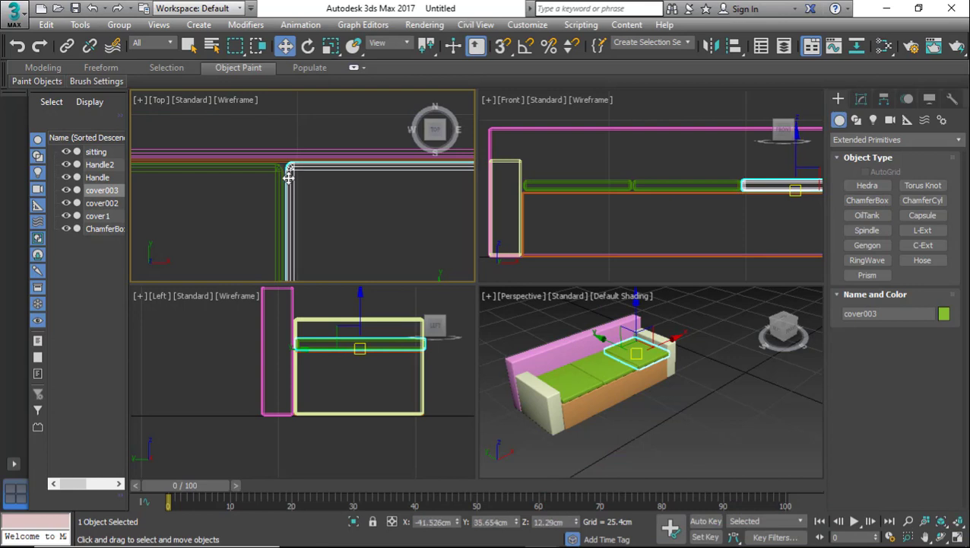
scroll(290, 178, "down", 3)
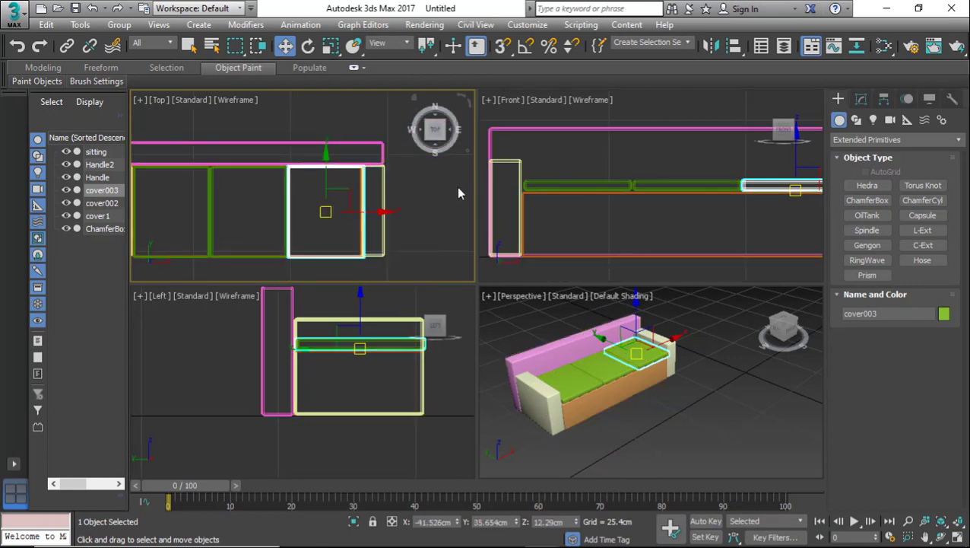
Examine the gaps between the three seat cushions and their fit on the seat in the Front and Perspective viewports.
scroll(627, 216, "down", 3)
scroll(633, 221, "up", 5)
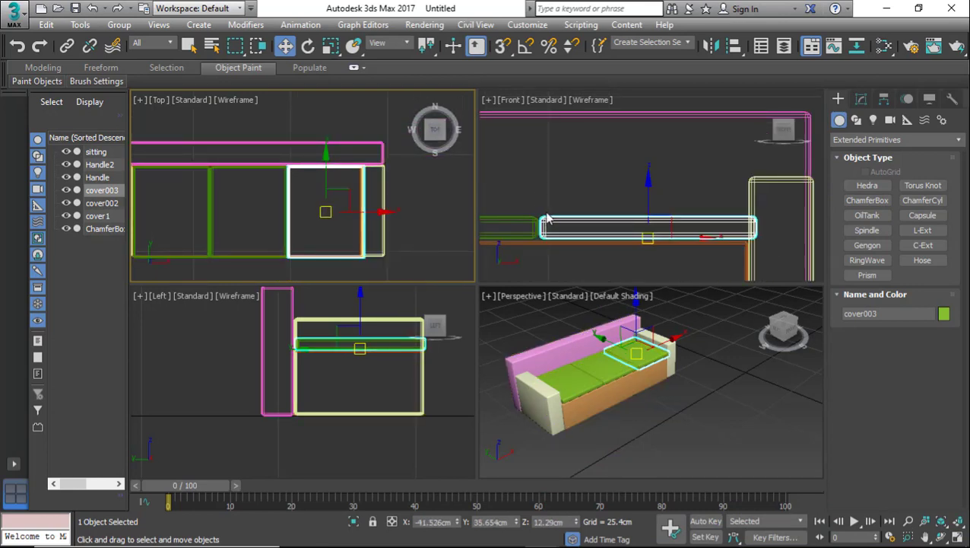
scroll(561, 186, "down", 4)
scroll(583, 386, "up", 6)
scroll(583, 386, "up", 3)
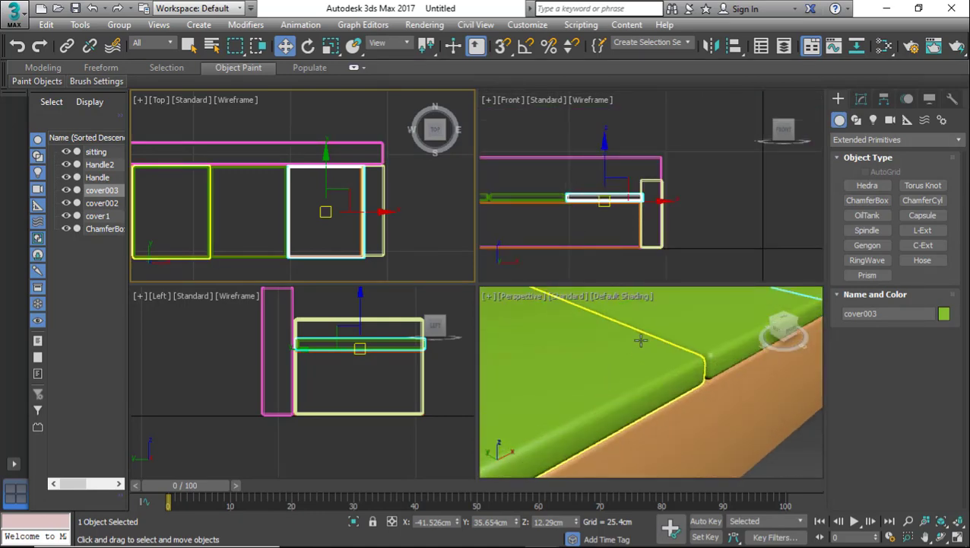
scroll(616, 365, "down", 8)
scroll(651, 343, "up", 7)
scroll(652, 343, "down", 8)
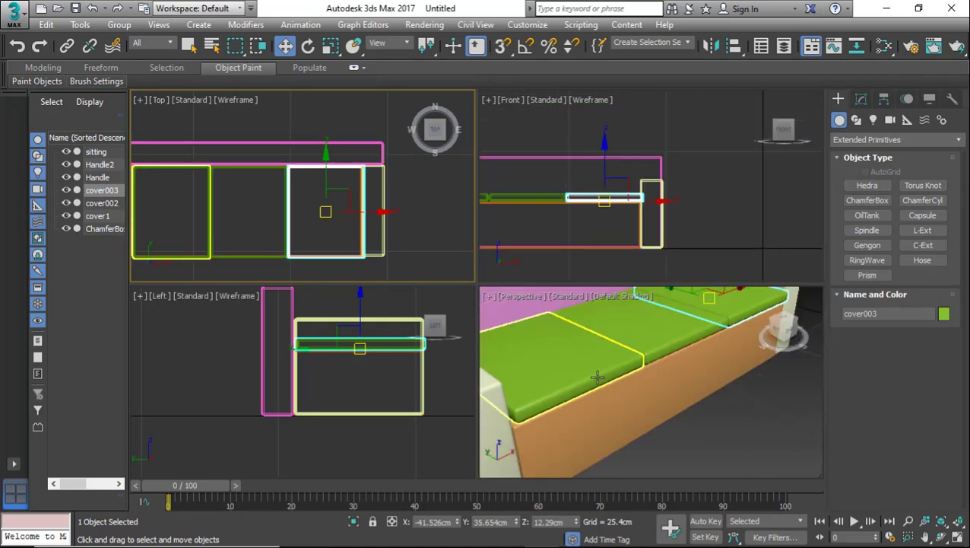
scroll(618, 344, "up", 7)
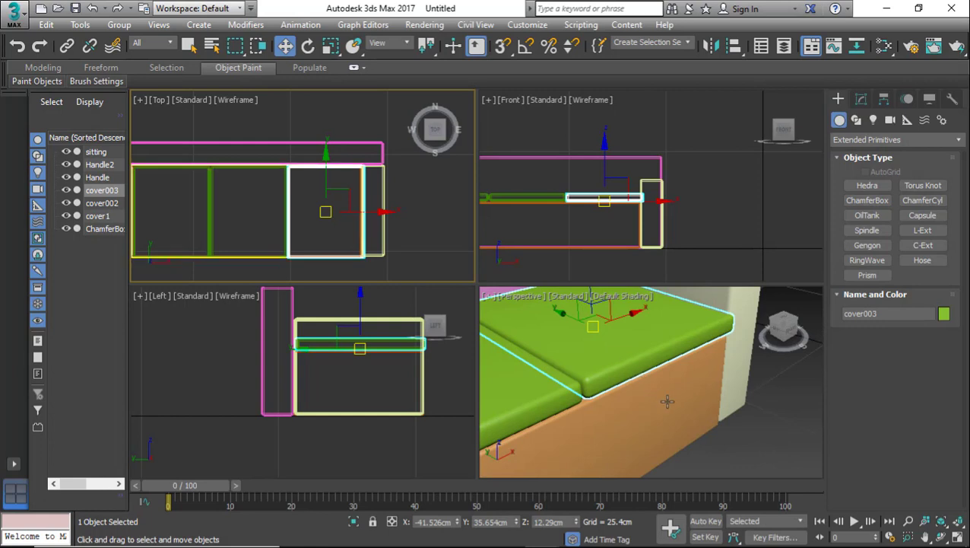
scroll(619, 344, "down", 8)
scroll(623, 429, "up", 5)
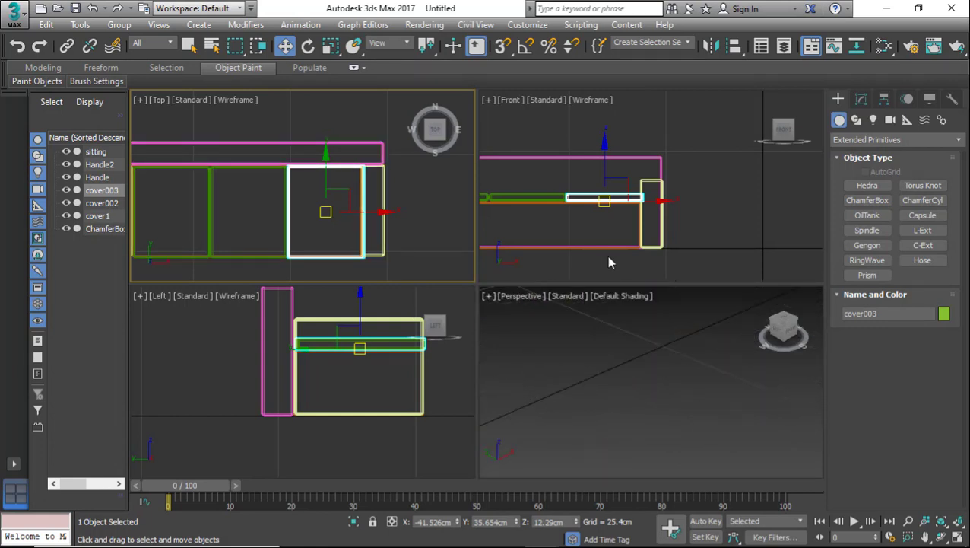
Draw a standard primitive cone beside the sofa handle in the Top viewport, about 3.6 cm and 4.9 cm in radius and 7.7 cm high.
left_click(858, 141)
left_click(861, 154)
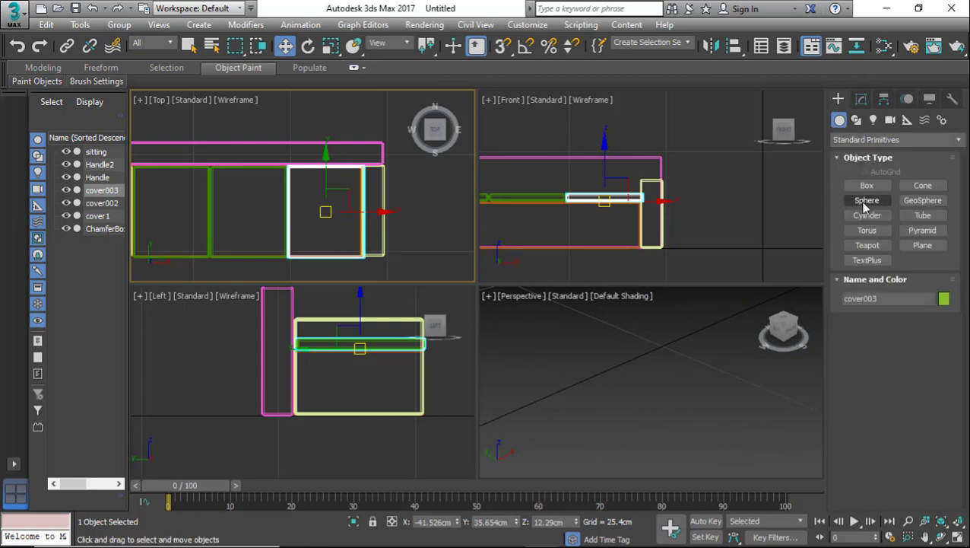
left_click(923, 185)
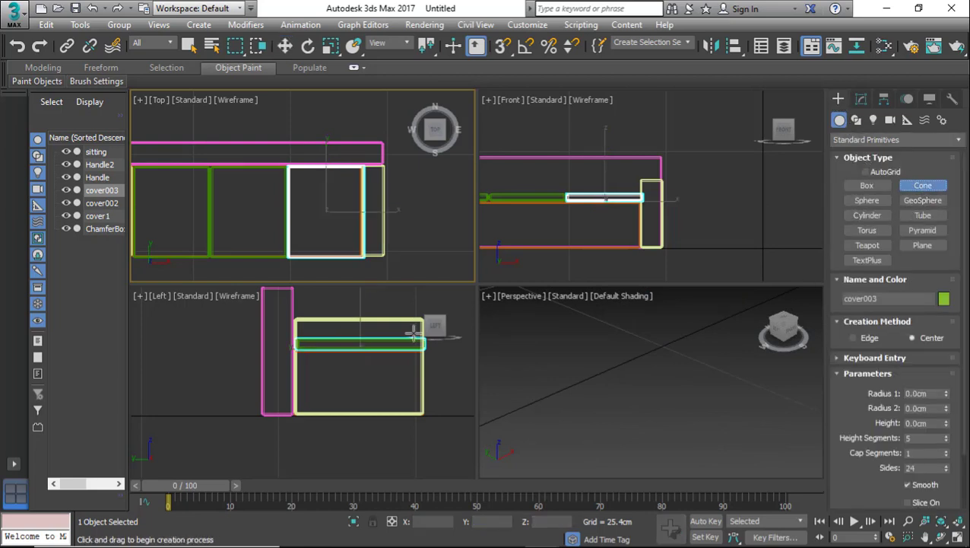
scroll(407, 192, "down", 3)
scroll(314, 216, "up", 2)
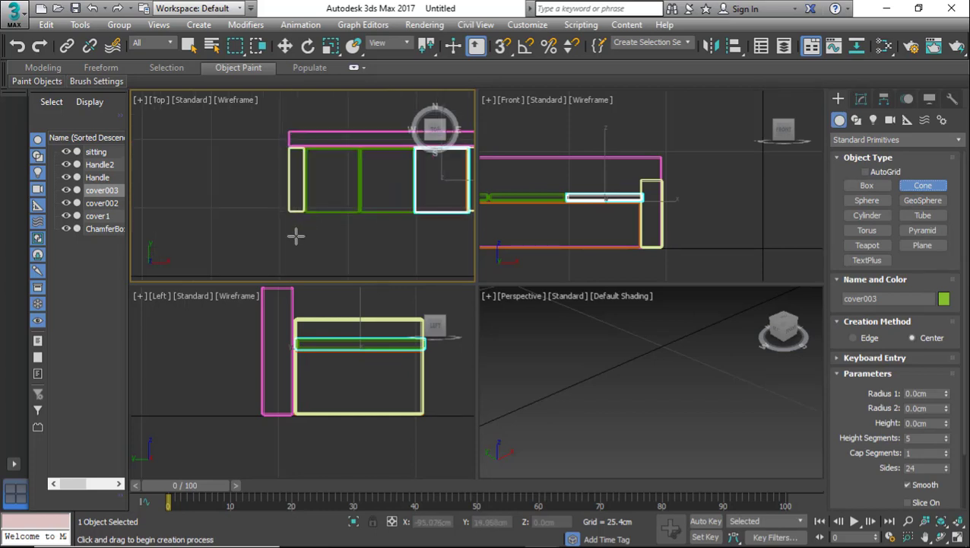
left_click_drag(268, 210, 275, 217)
left_click(275, 217)
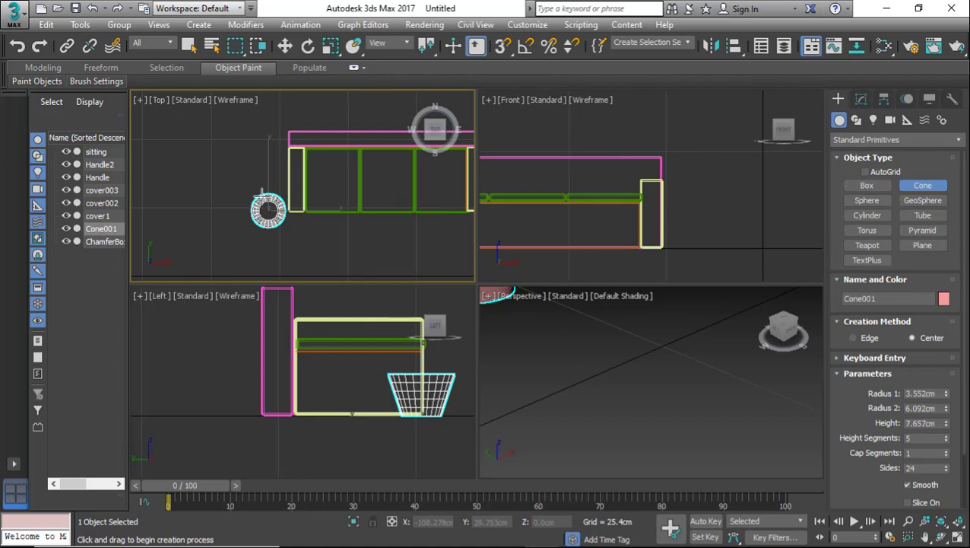
left_click(261, 197)
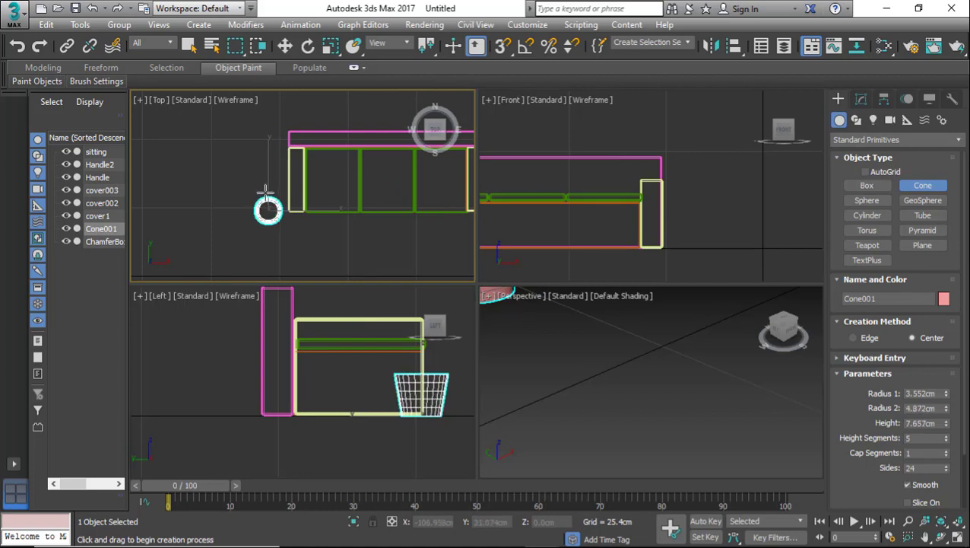
left_click(251, 203)
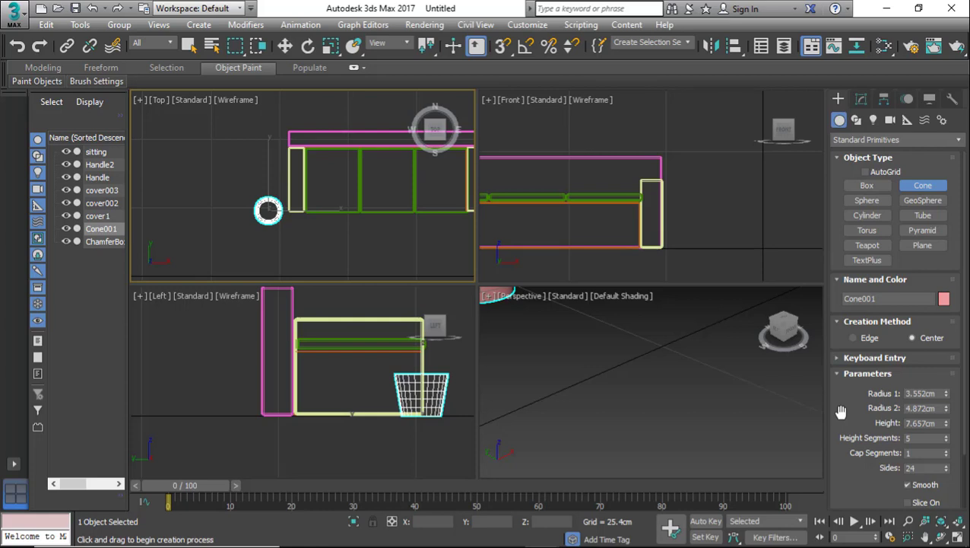
Set the cone's Radius 1 to 1.5 cm, Radius 2 to 1 cm and height to 4 cm.
double_click(928, 393)
type("1.")
double_click(924, 407)
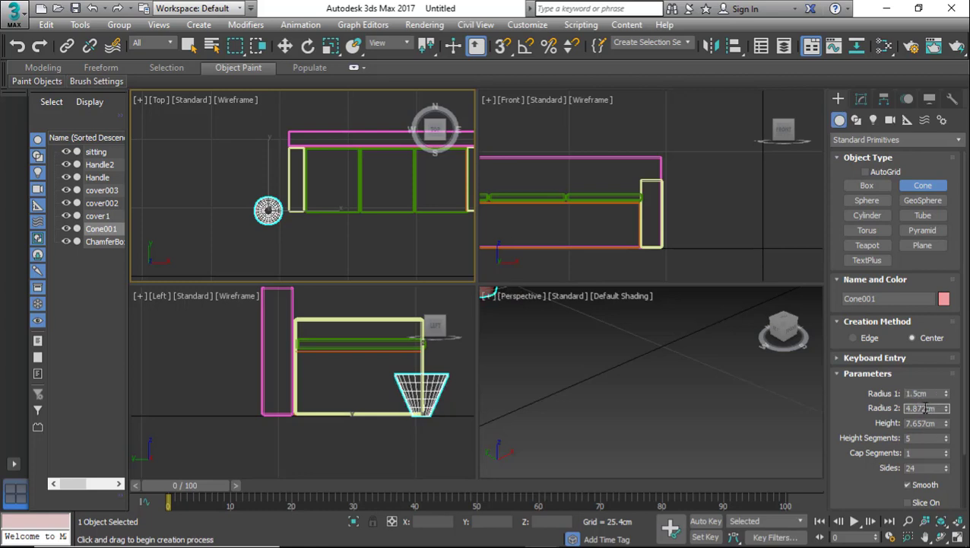
type("1")
key("Return")
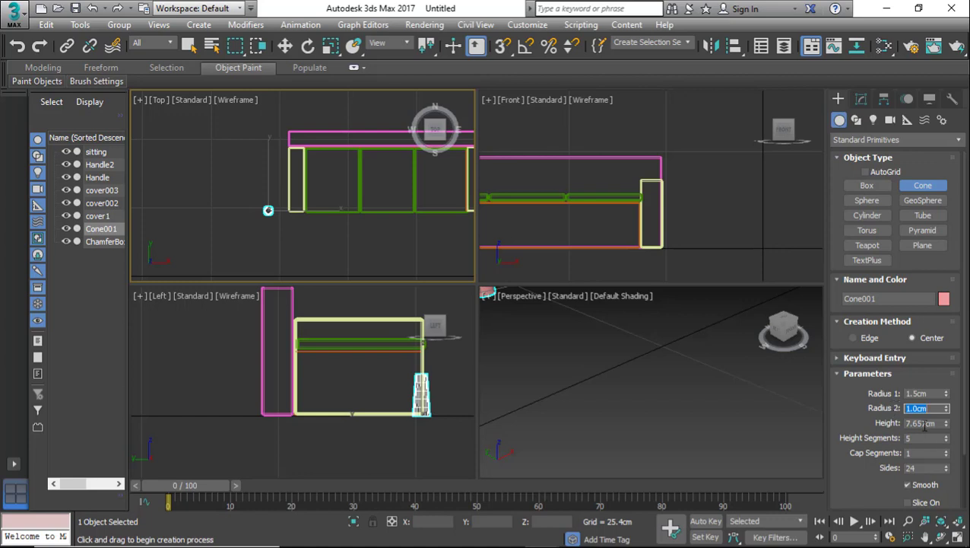
left_click(923, 424)
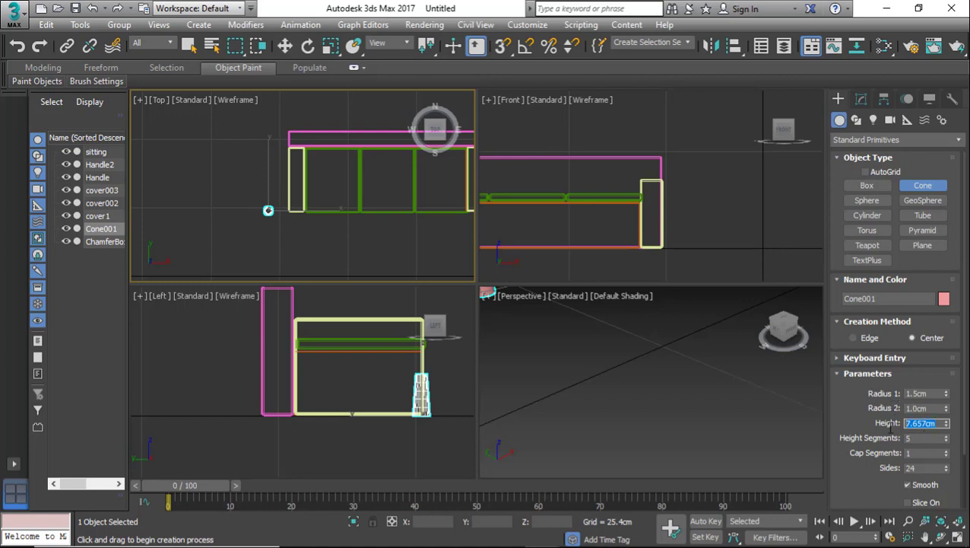
type("4")
key("Return")
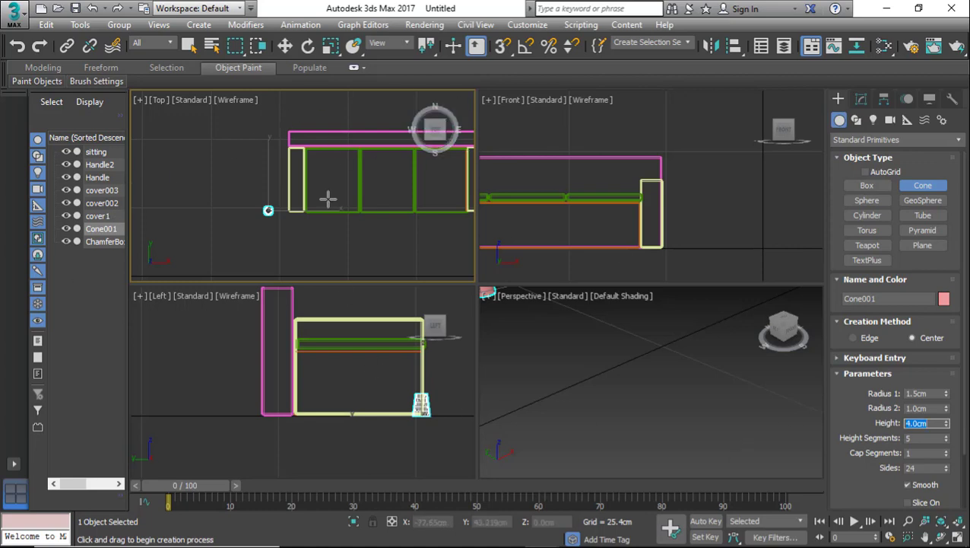
Move the cone in the Top viewport onto the front end of the handle, to about X -95.4 cm and Y 26.2 cm.
left_click(286, 47)
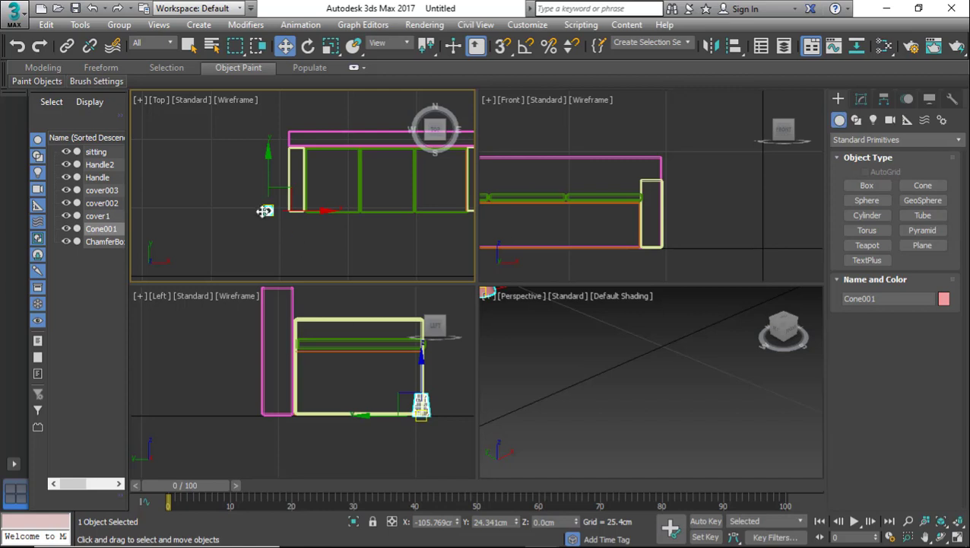
left_click_drag(268, 210, 297, 206)
scroll(296, 207, "up", 10)
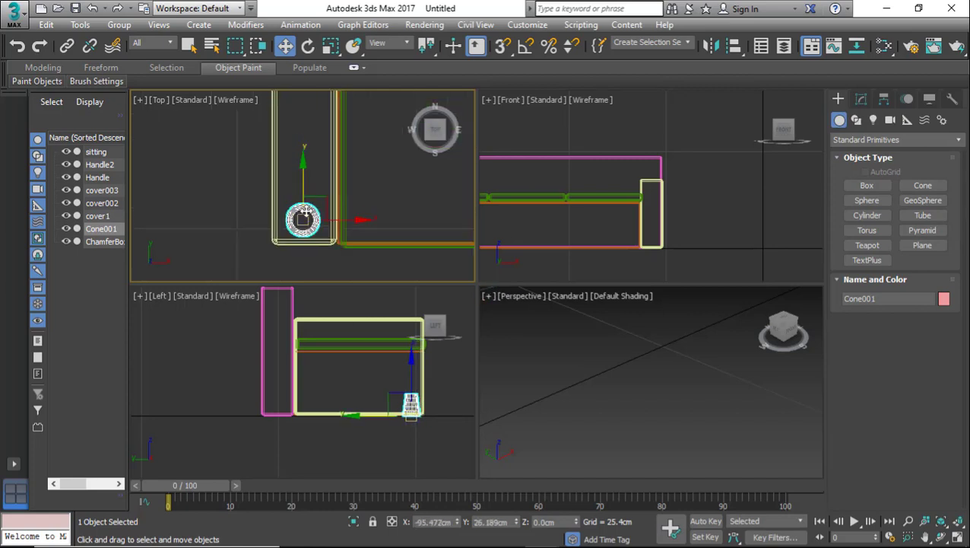
left_click_drag(270, 204, 271, 204)
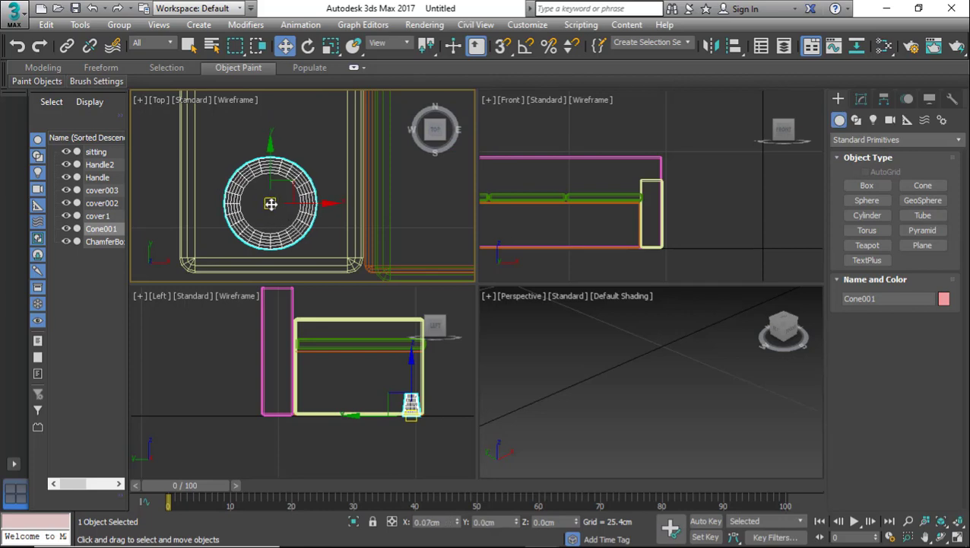
Lower the cone in the Front viewport until its top meets the handle's underside, to about Z -4.1 cm.
scroll(288, 151, "down", 6)
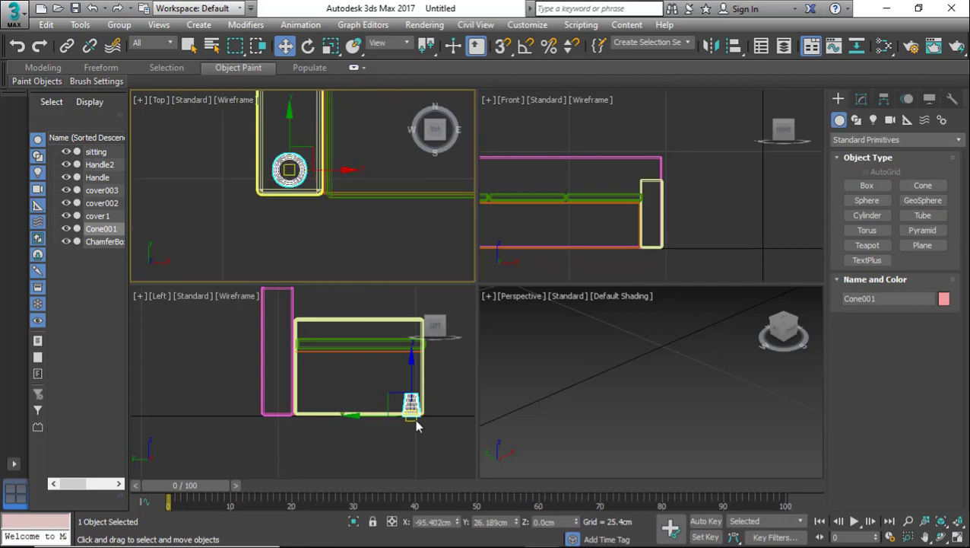
scroll(414, 418, "up", 6)
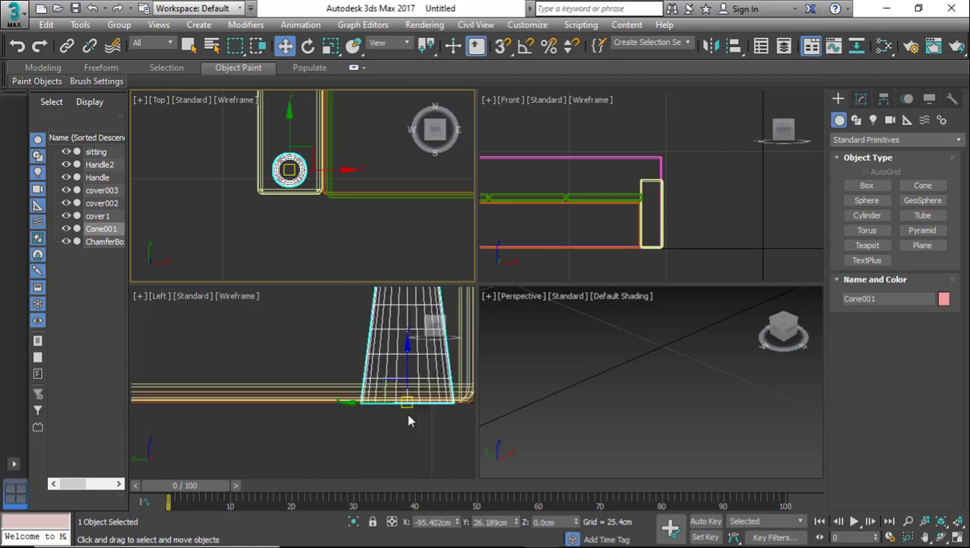
scroll(333, 339, "down", 5)
scroll(327, 384, "down", 2)
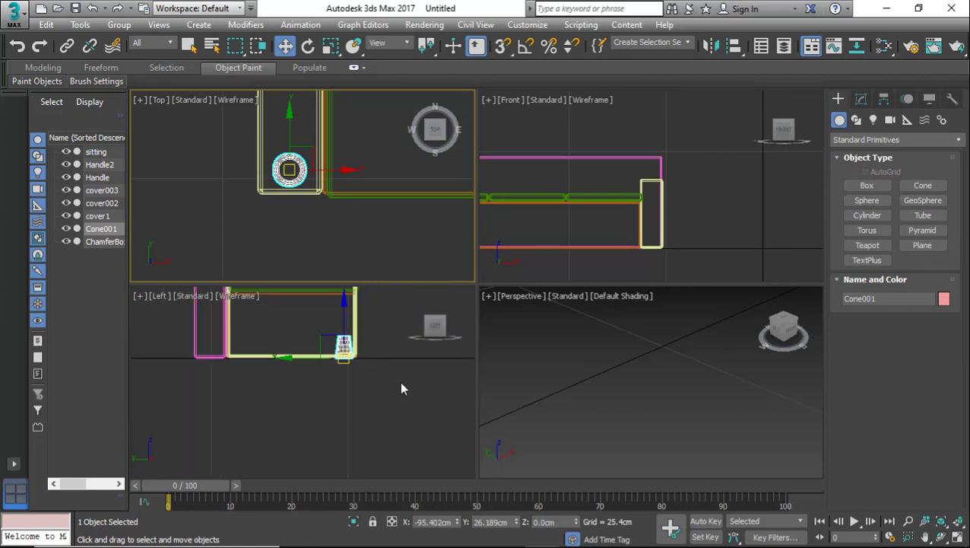
scroll(501, 206, "up", 8)
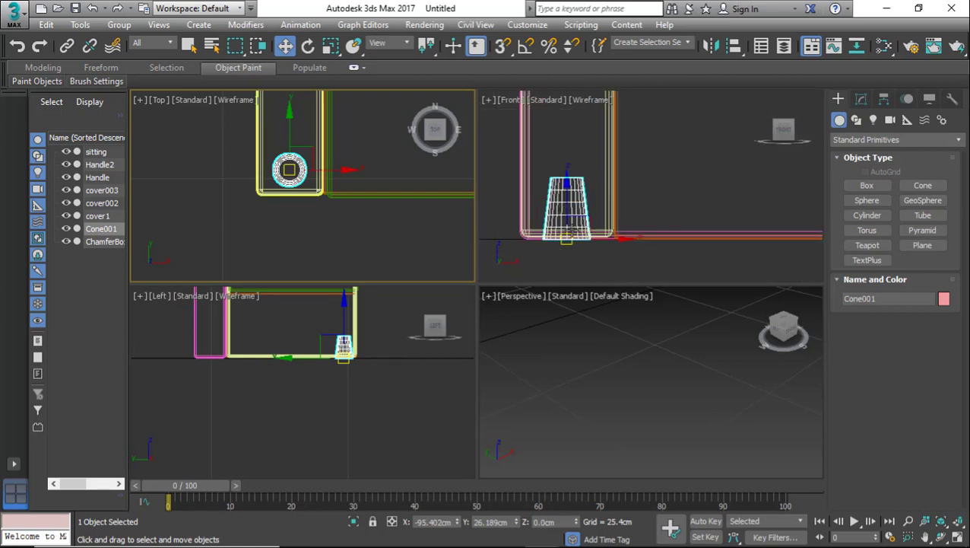
scroll(576, 224, "up", 3)
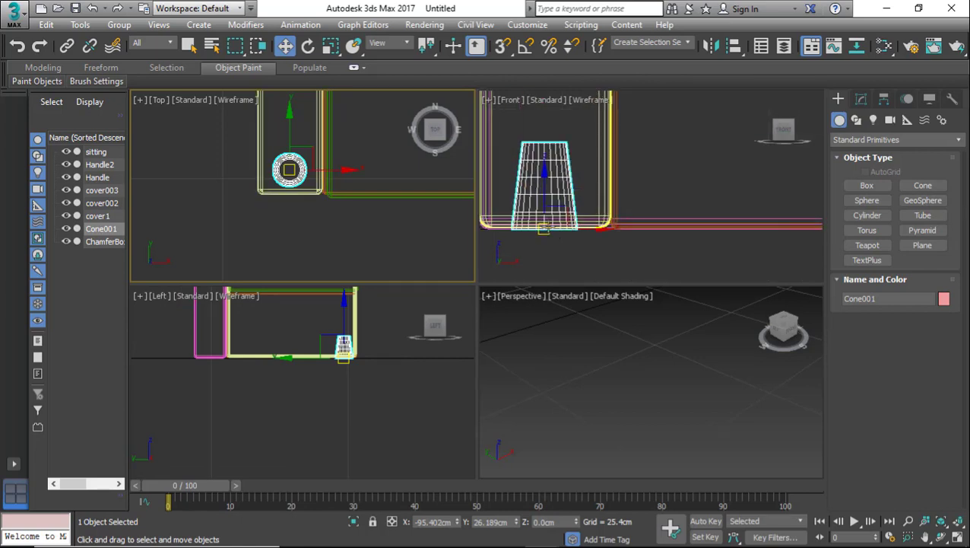
left_click_drag(547, 223, 546, 303)
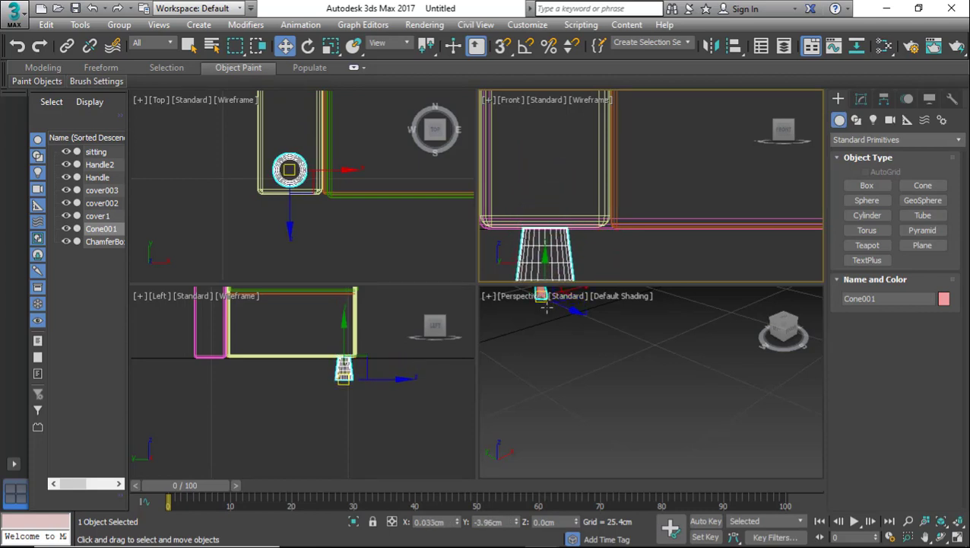
scroll(565, 183, "down", 2)
scroll(565, 182, "up", 5)
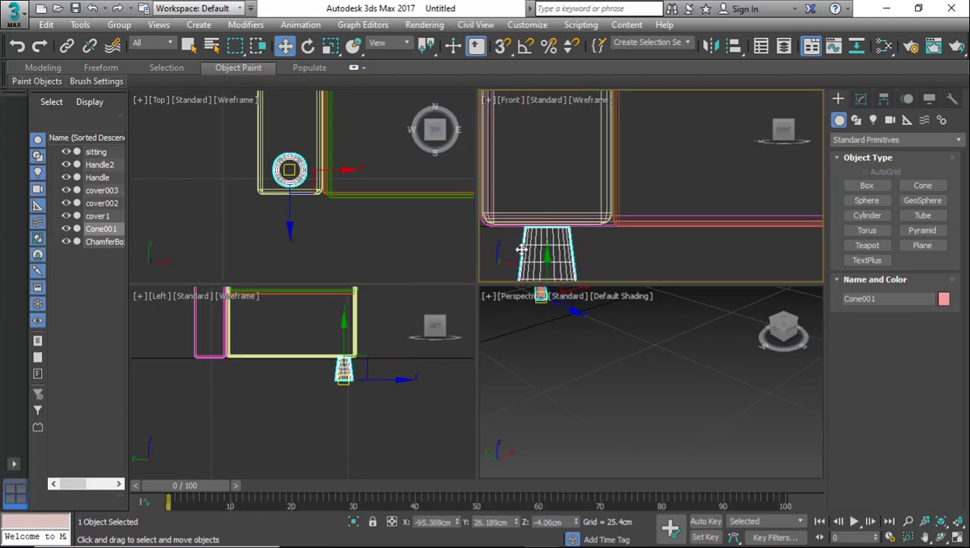
Fine-tune the cone leg in the Front viewport against the handle's underside, to about X -95.7 cm and Z -3.9 cm.
scroll(565, 167, "down", 2)
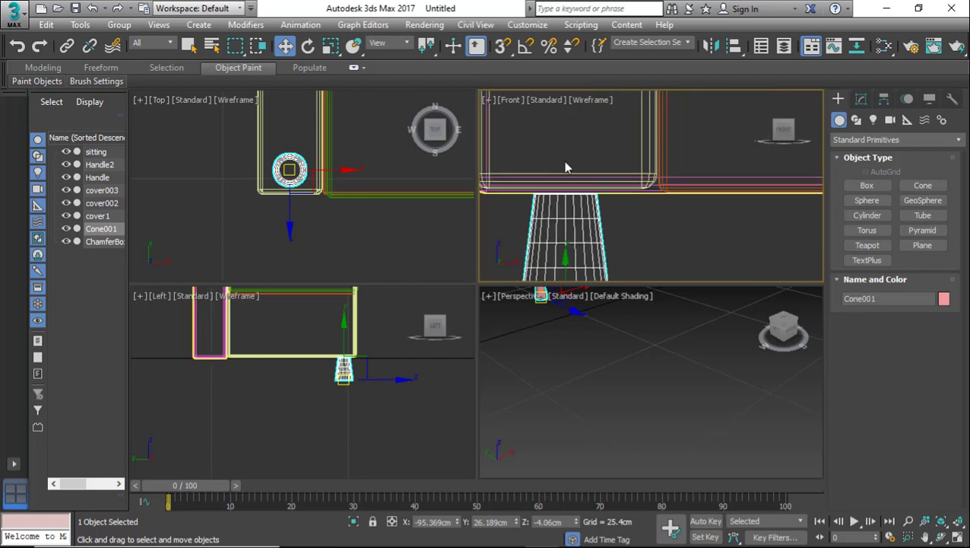
scroll(559, 198, "up", 2)
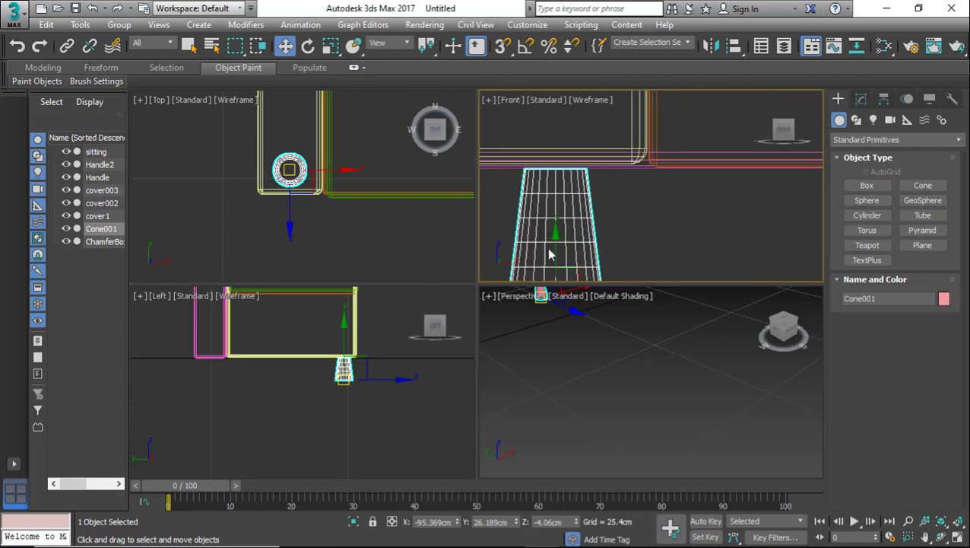
left_click_drag(554, 245, 539, 245)
scroll(606, 181, "down", 3)
scroll(588, 196, "up", 1)
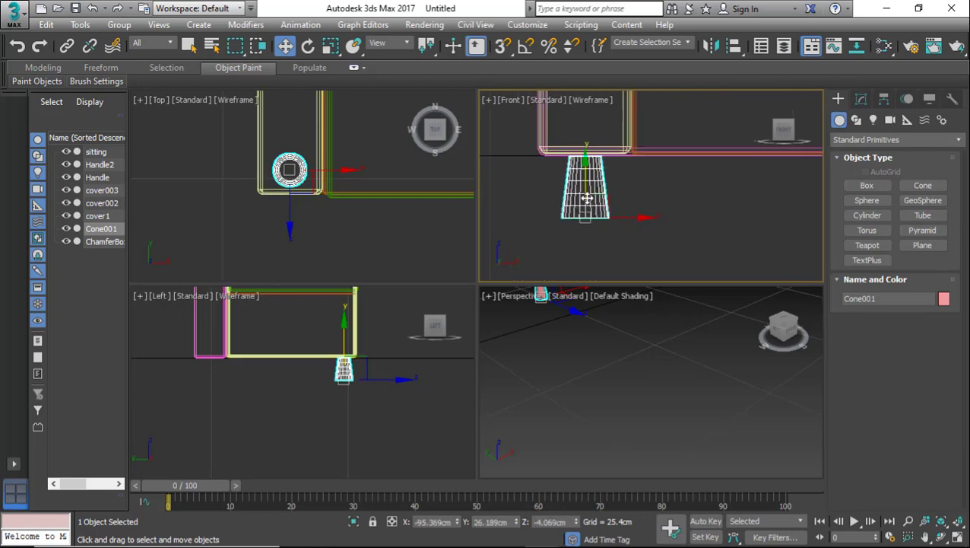
scroll(586, 194, "up", 2)
left_click_drag(578, 242, 574, 237)
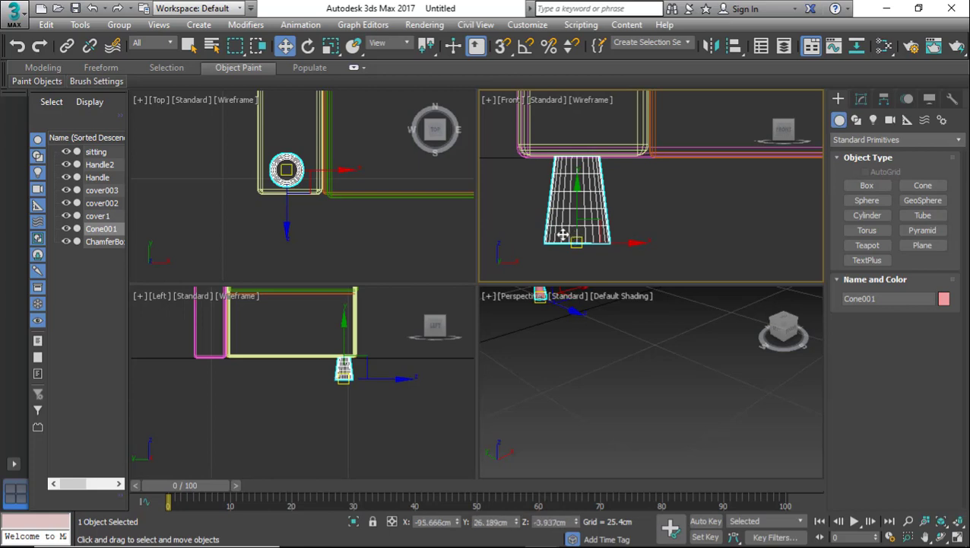
Copy the cone leg once in the Front viewport to beneath the opposite handle, at about X -28.9 cm and Z -4.2 cm.
scroll(182, 181, "down", 5)
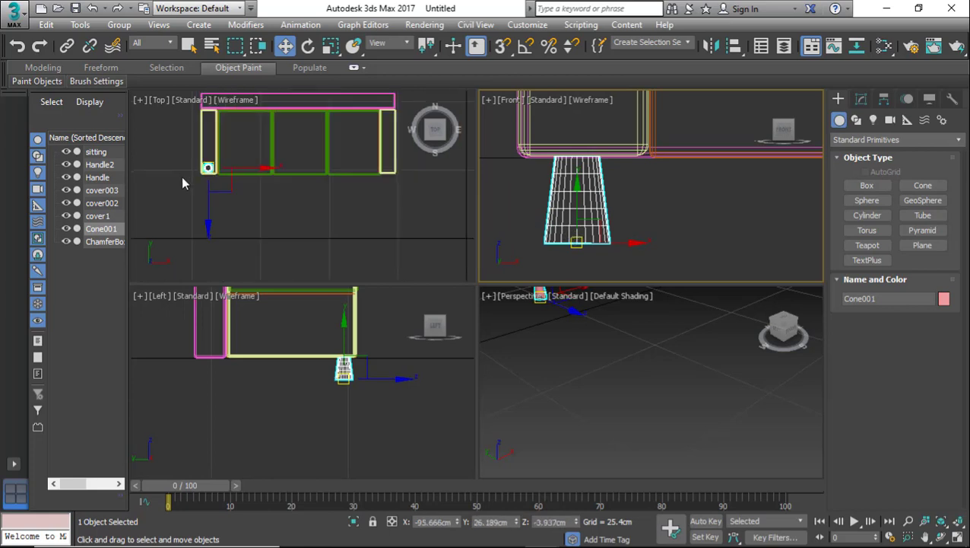
scroll(495, 218, "down", 2)
scroll(495, 218, "down", 4)
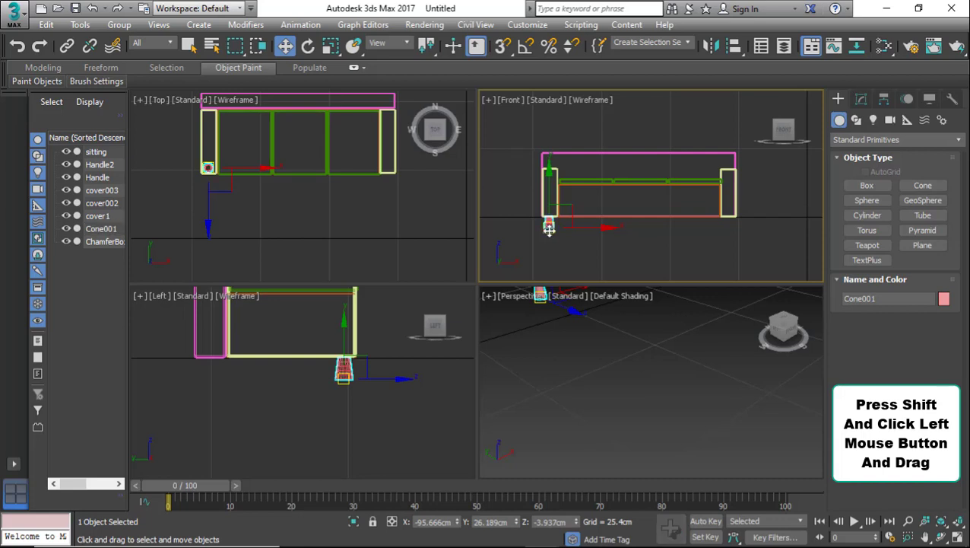
left_click_drag(551, 223, 728, 230, "shift")
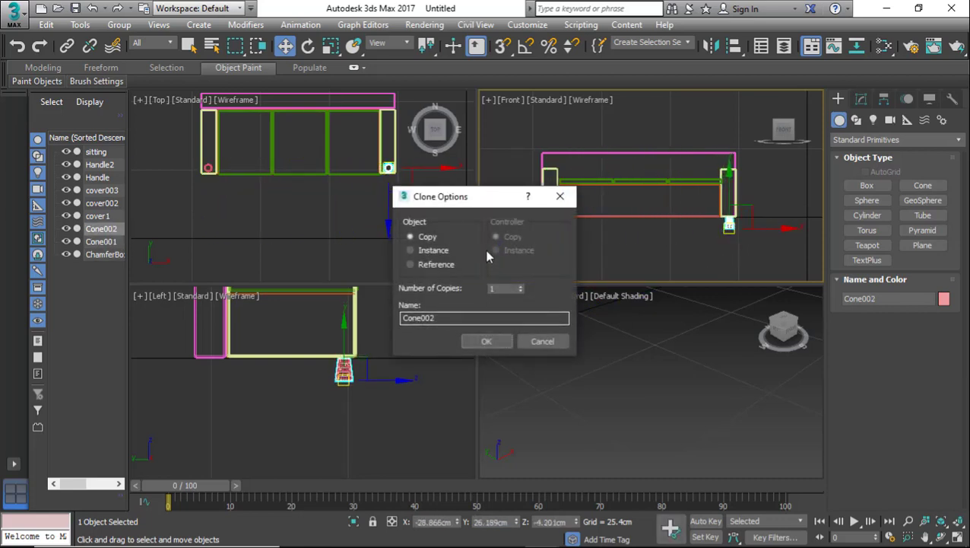
left_click(487, 341)
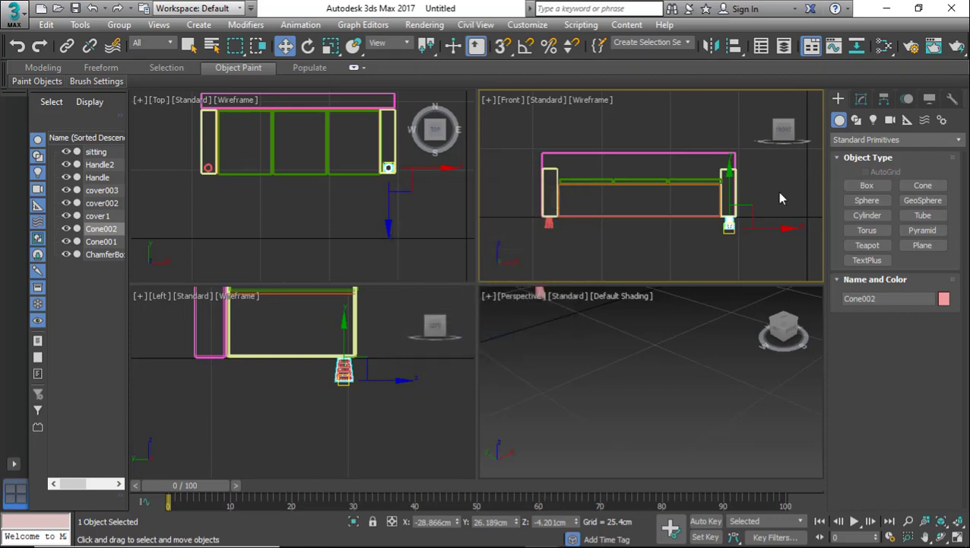
Adjust the copied leg in the Front viewport to meet the handle's underside, at about X -29.3 cm and Z -4.0 cm, and deselect it.
scroll(762, 214, "up", 2)
scroll(666, 232, "up", 4)
scroll(618, 186, "up", 3)
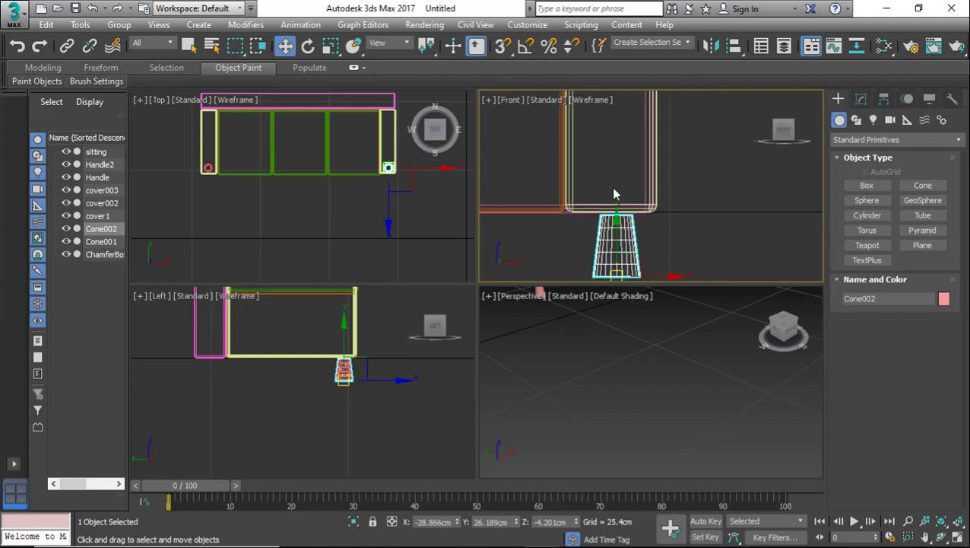
scroll(608, 151, "down", 3)
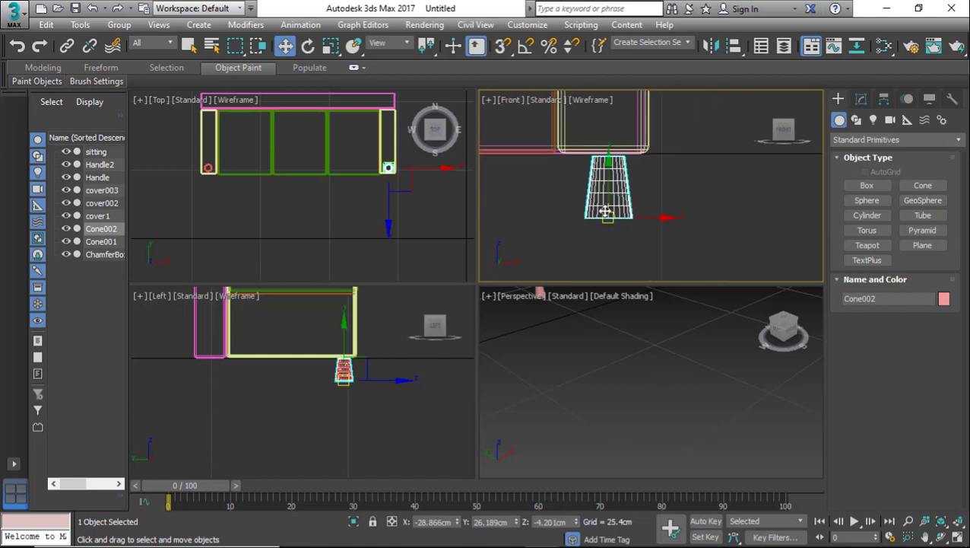
left_click_drag(608, 212, 602, 209)
scroll(609, 155, "up", 6)
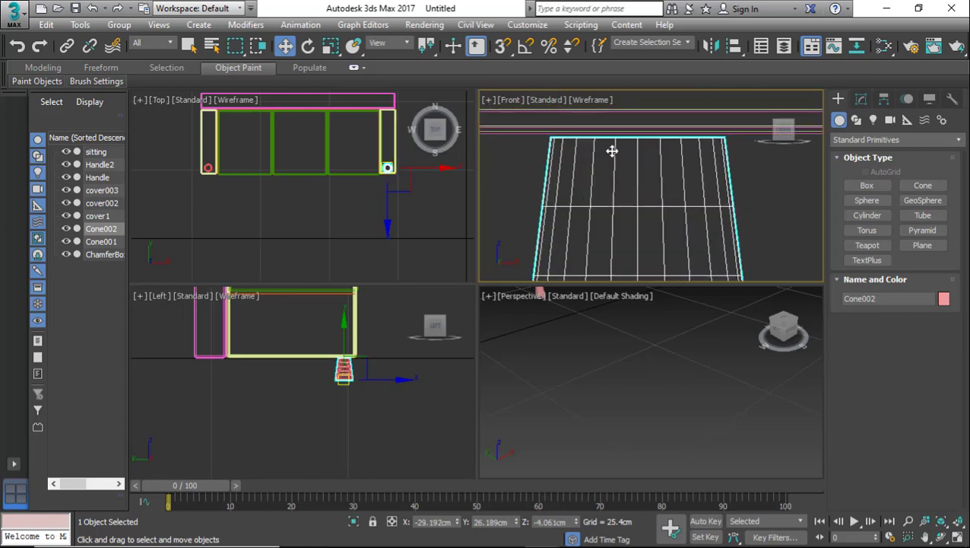
scroll(611, 150, "up", 1)
scroll(603, 144, "up", 1)
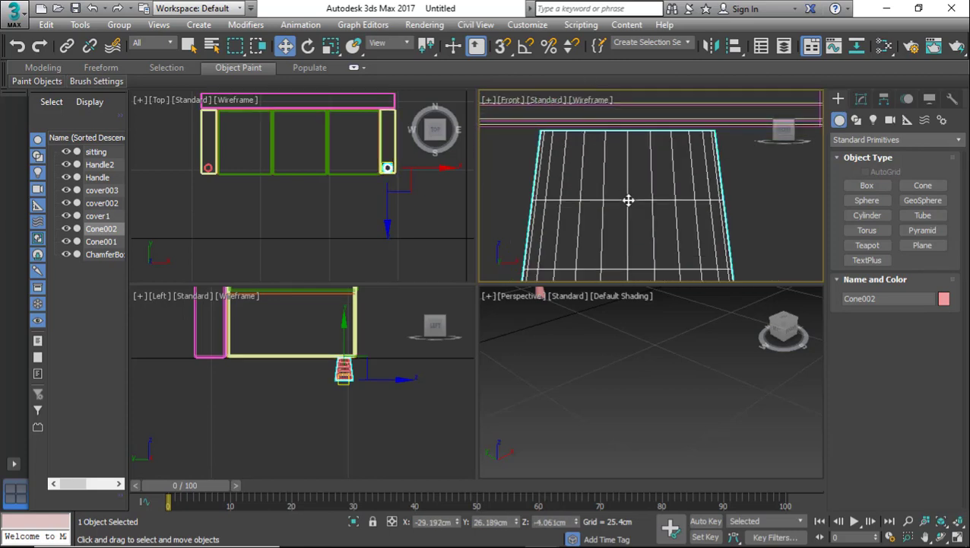
scroll(626, 217, "up", 2)
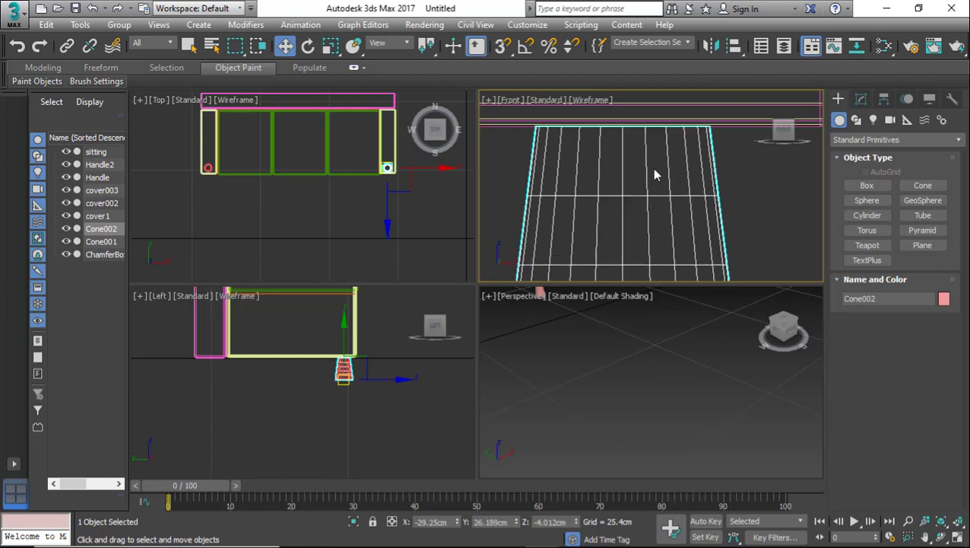
scroll(684, 152, "down", 5)
left_click(697, 203)
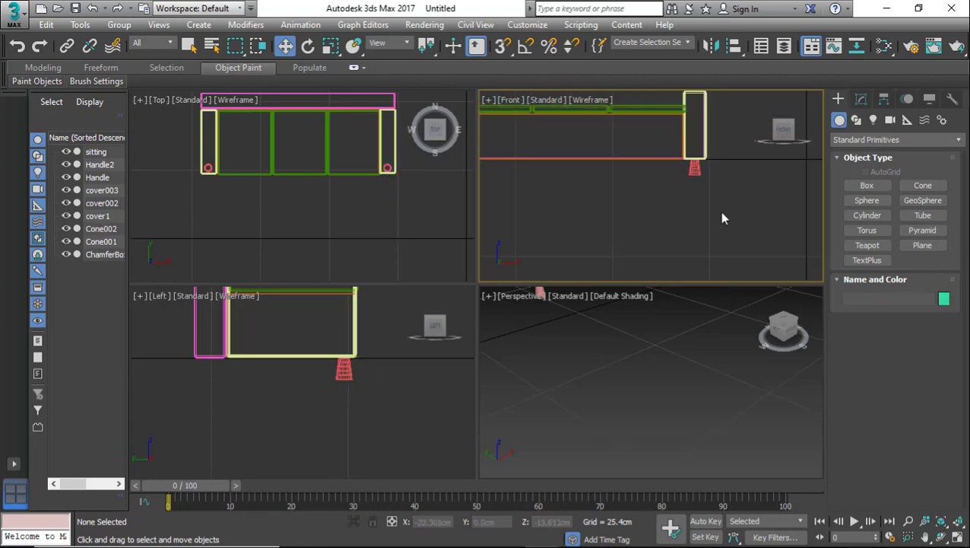
Region-select both front cone legs in the Front viewport and copy them once in the Left viewport to beneath the backrest.
scroll(723, 218, "down", 3)
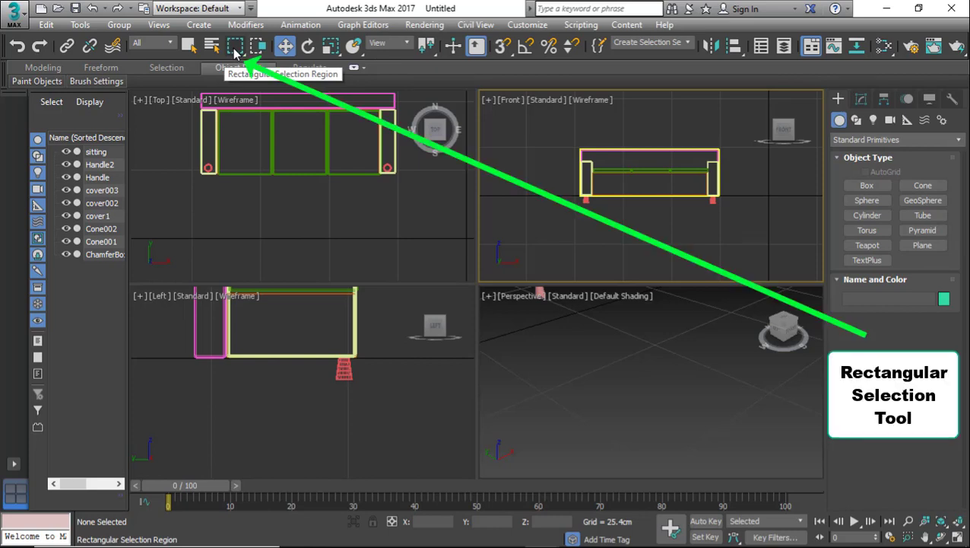
left_click(235, 52)
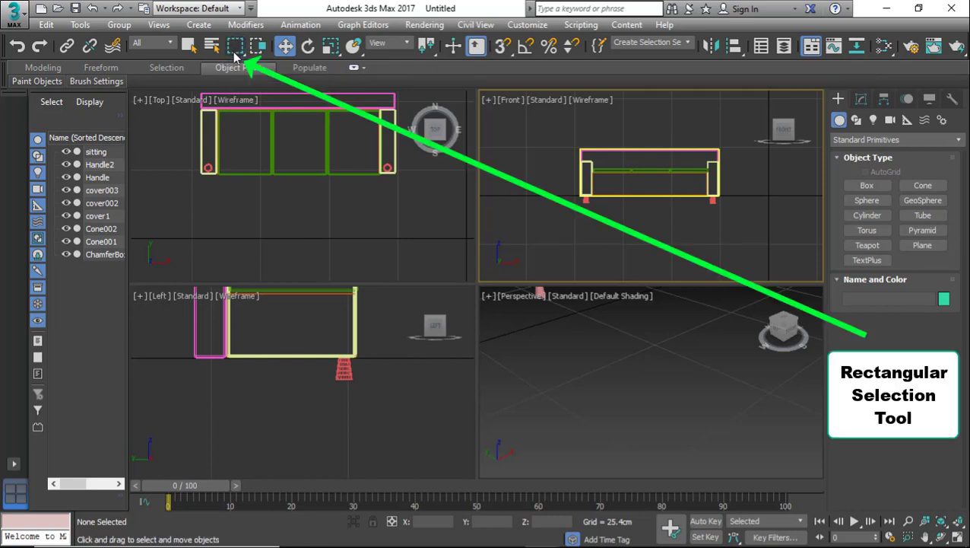
left_click(234, 50)
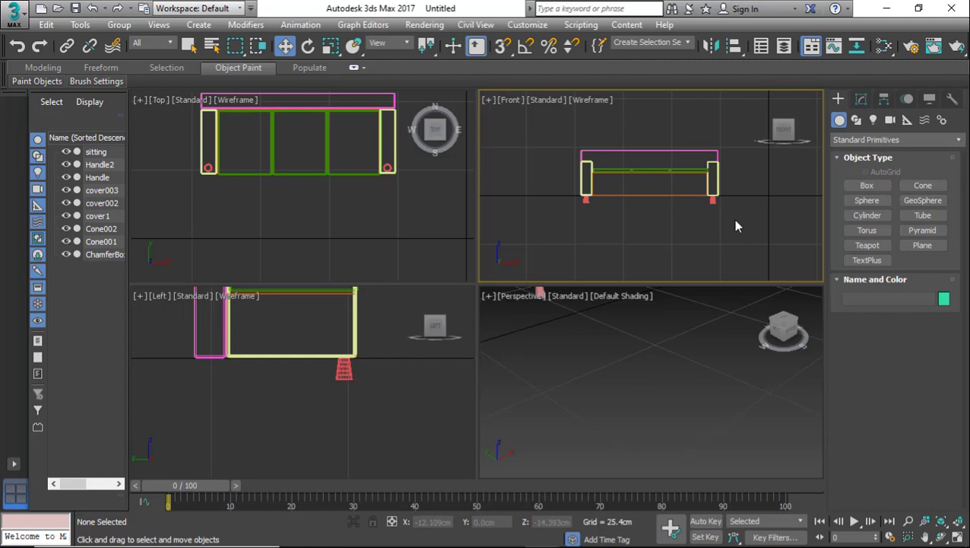
left_click_drag(693, 221, 568, 200)
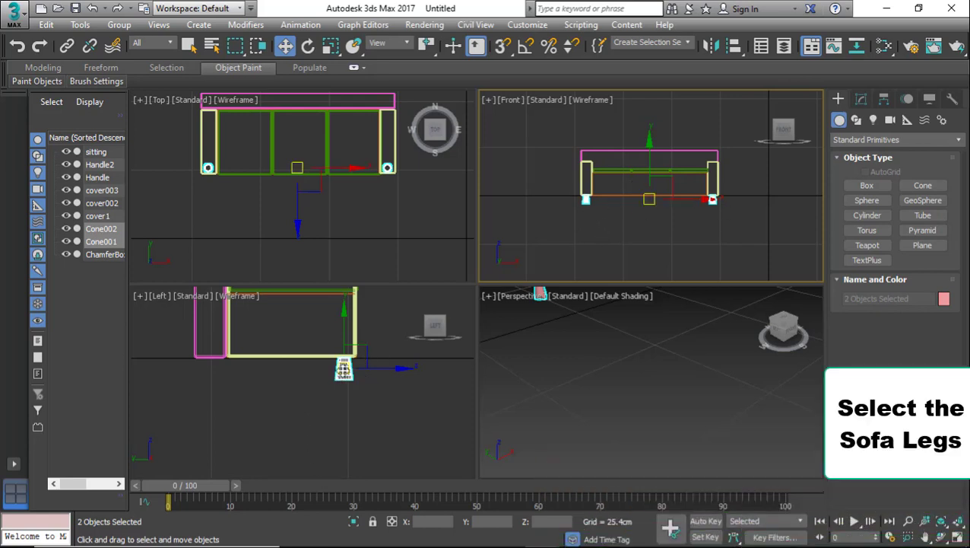
mouse_move(344, 370)
left_mouse_down("shift")
mouse_move(275, 391)
mouse_move(210, 381)
mouse_move(211, 370)
left_mouse_up("shift")
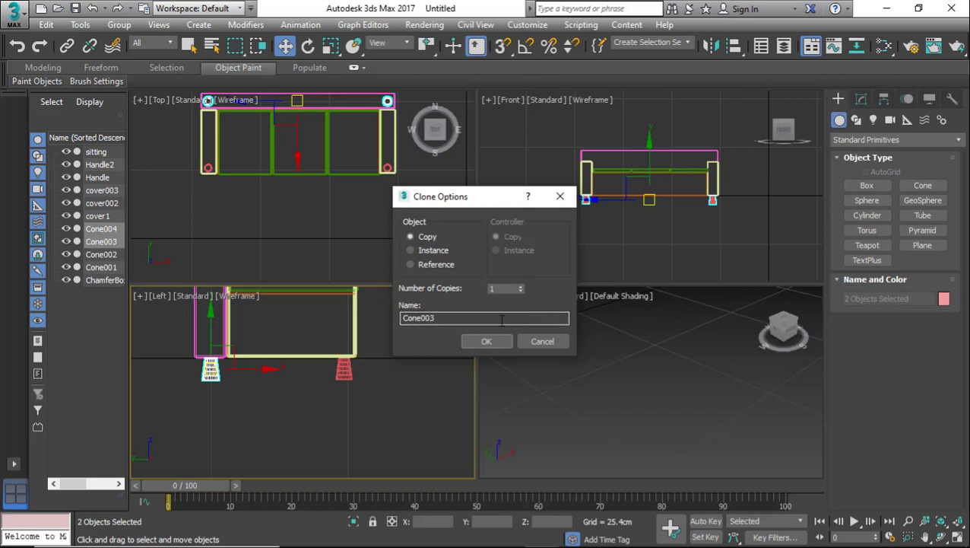
left_click(487, 342)
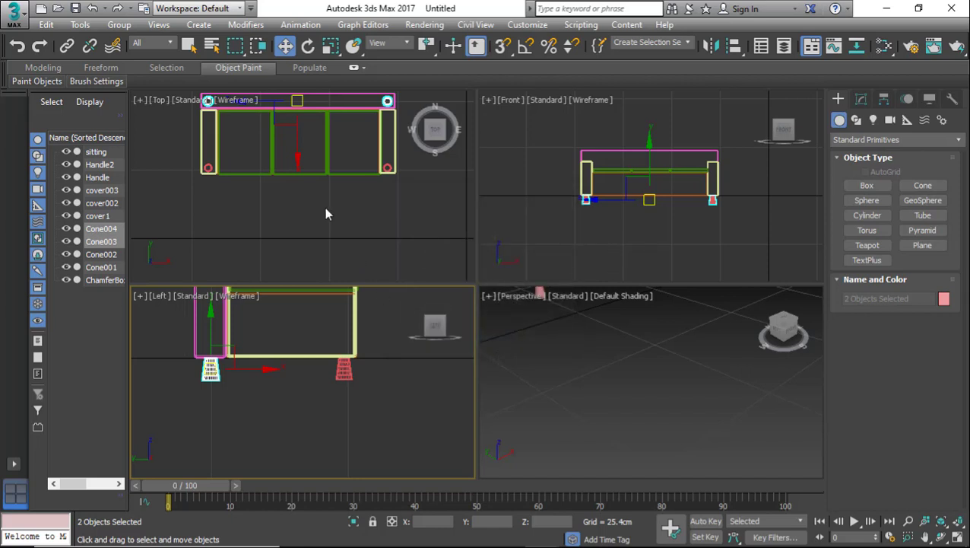
Inspect in the Left viewport how the copied rear legs meet the underside of the backrest.
scroll(209, 369, "up", 5)
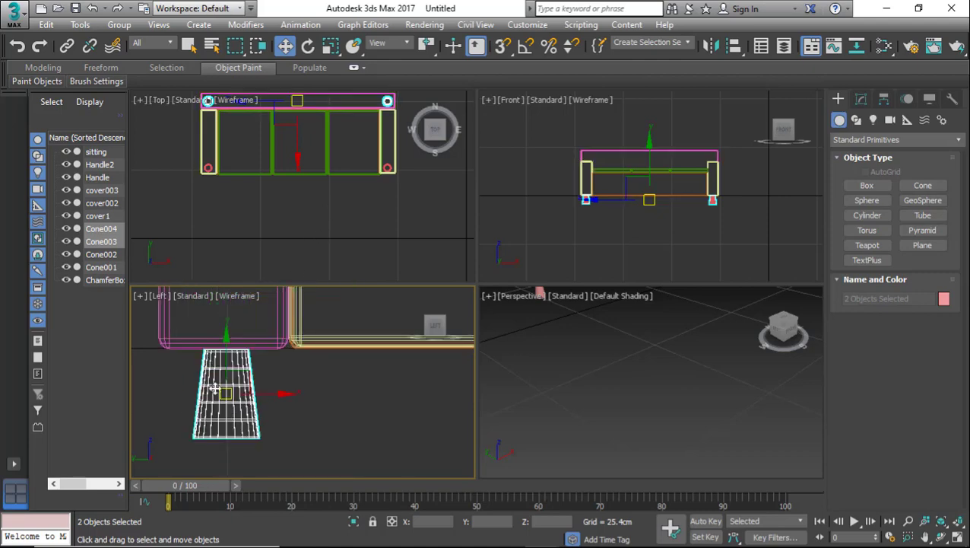
scroll(220, 346, "up", 5)
scroll(236, 323, "down", 3)
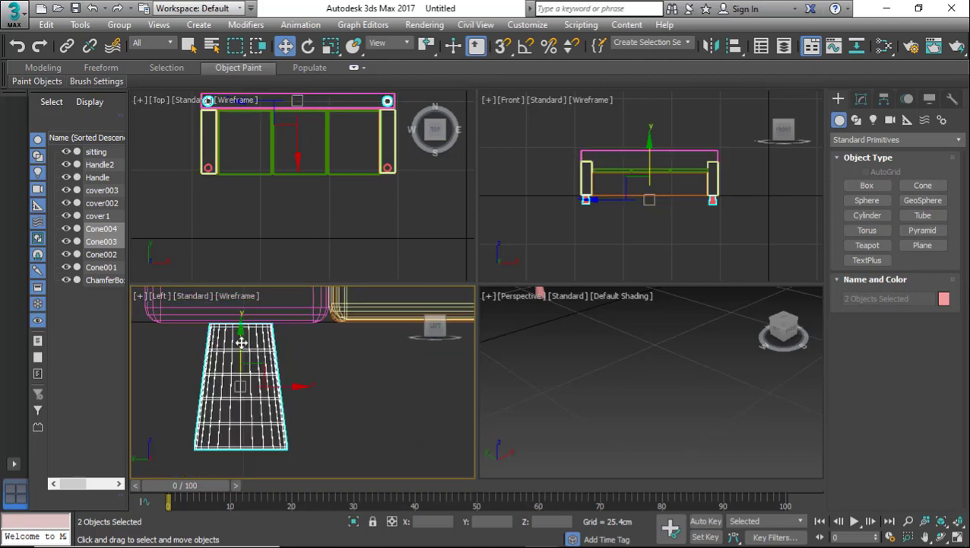
scroll(240, 343, "down", 8)
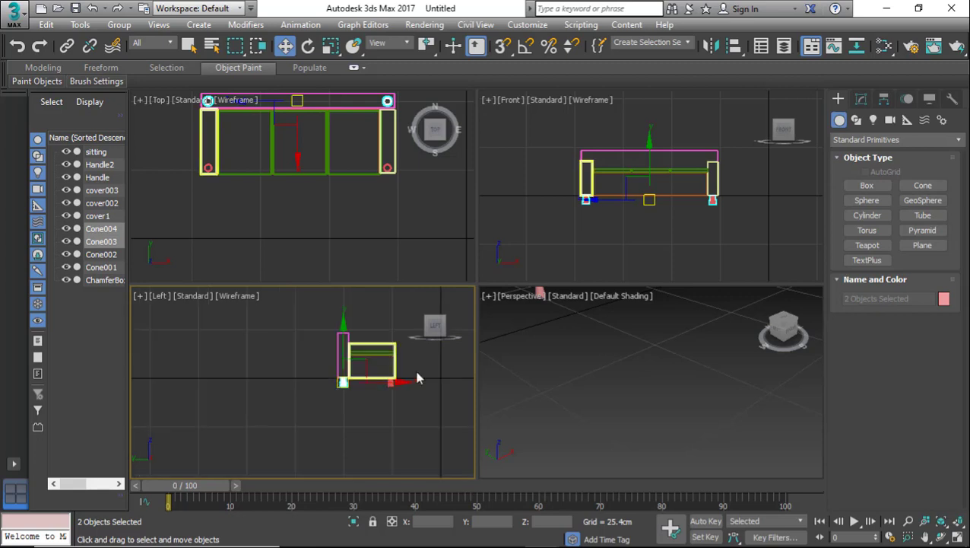
scroll(407, 376, "up", 3)
scroll(373, 391, "down", 2)
scroll(362, 365, "up", 2)
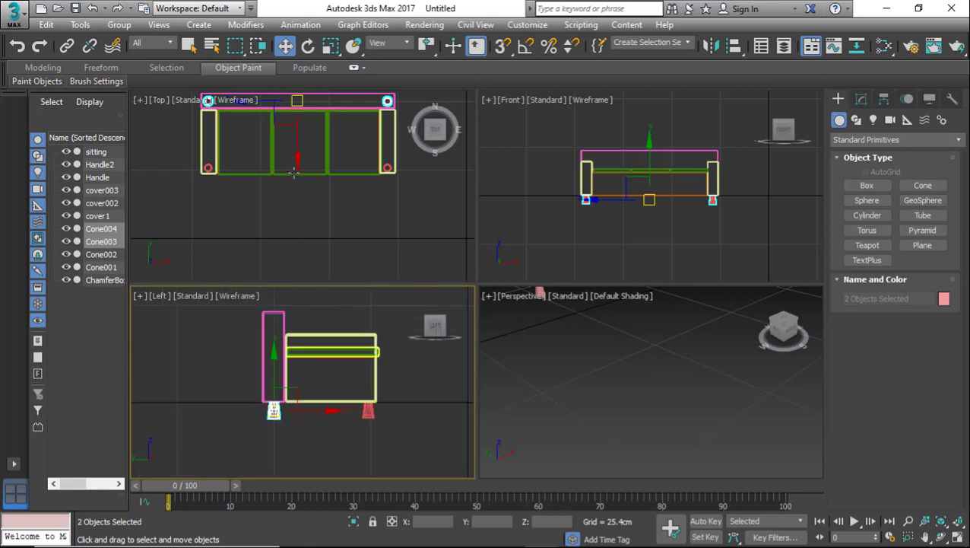
Examine the whole sofa and its four legs in the Top, Front and Perspective viewports, and clear the selection.
scroll(295, 203, "down", 1)
scroll(311, 167, "up", 1)
scroll(622, 176, "down", 2)
scroll(639, 193, "up", 1)
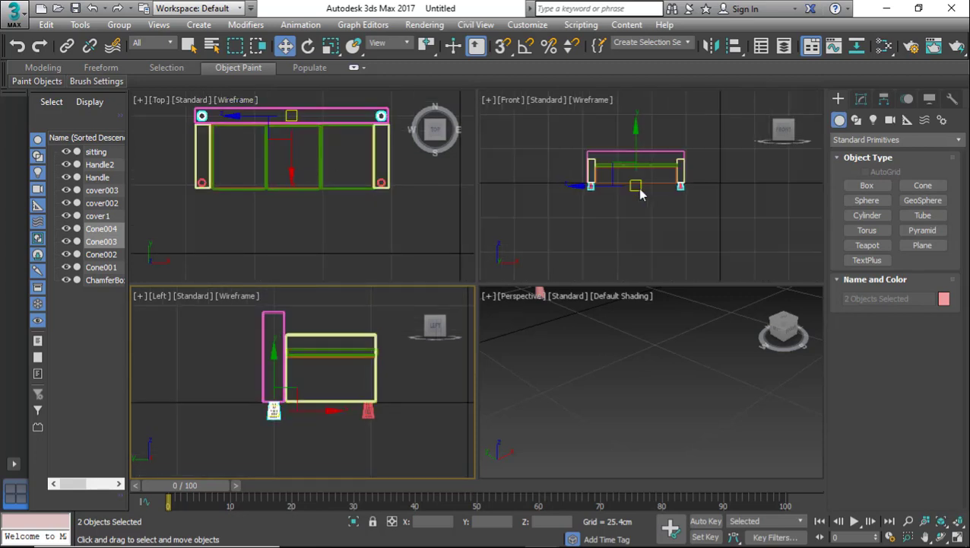
scroll(640, 192, "up", 1)
scroll(577, 362, "down", 4)
scroll(575, 340, "up", 2)
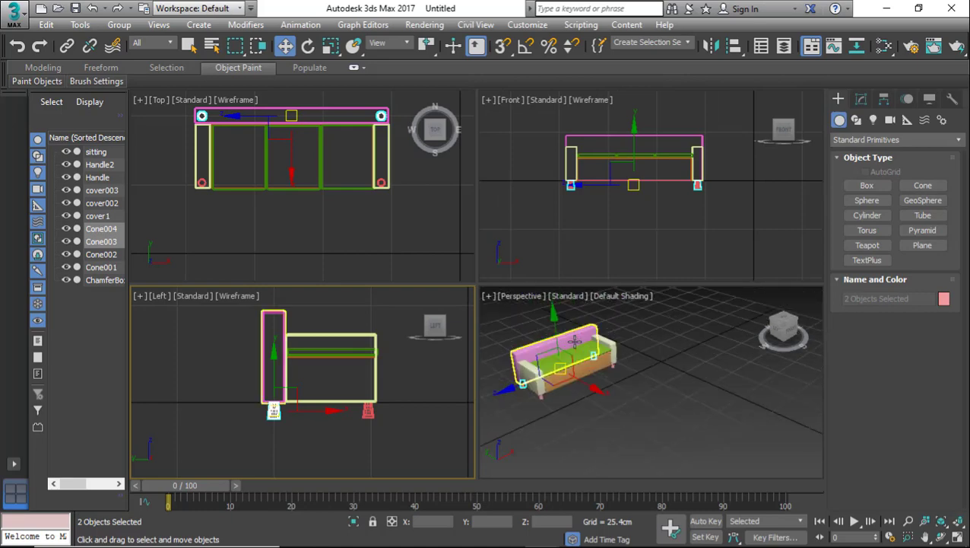
scroll(571, 354, "up", 6)
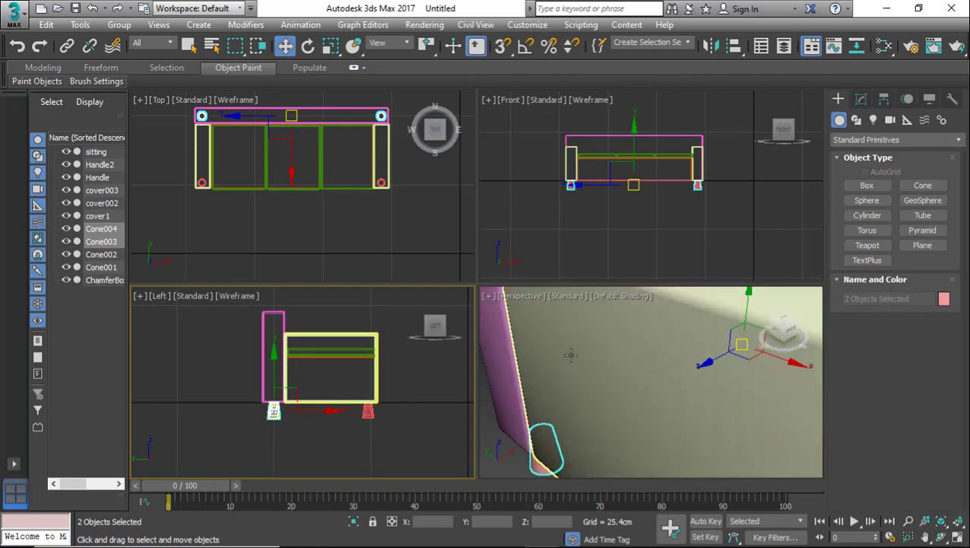
scroll(571, 354, "down", 8)
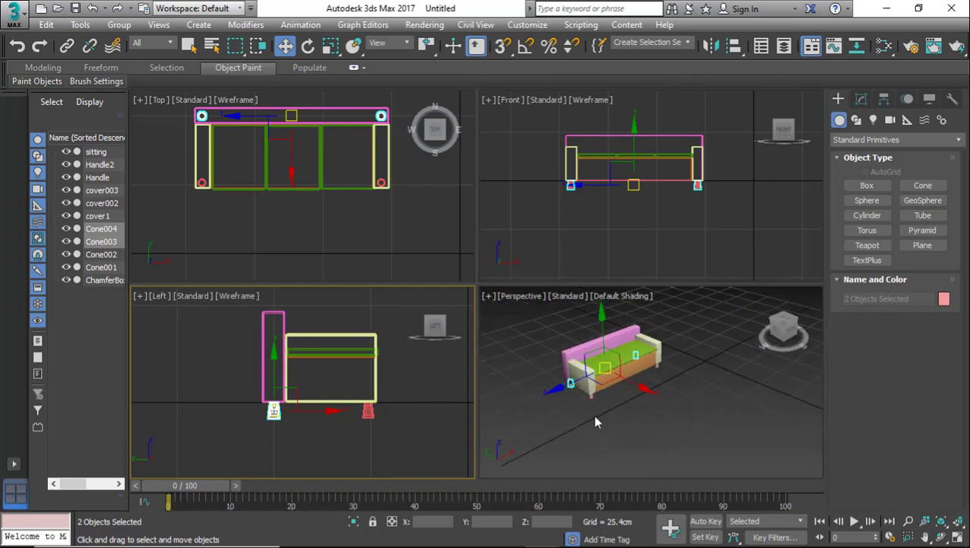
left_click(595, 415)
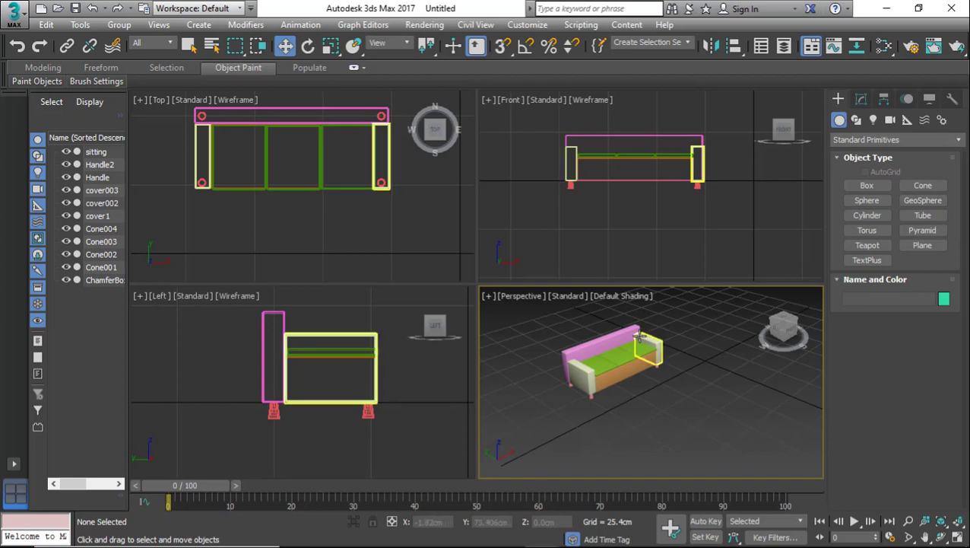
Region-select all the sofa parts in the Top viewport and group them under the name SOFA.
scroll(282, 408, "up", 5)
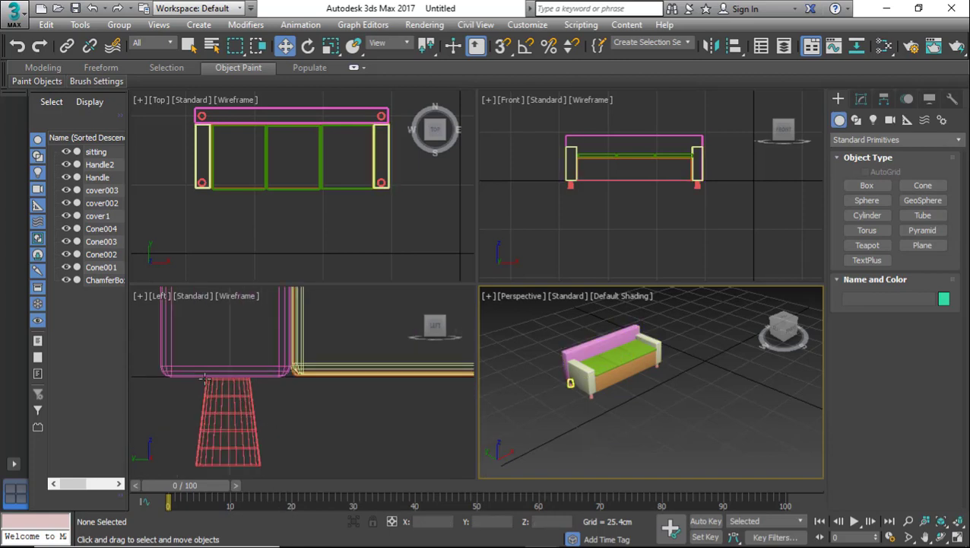
scroll(240, 401, "down", 2)
scroll(323, 202, "down", 4)
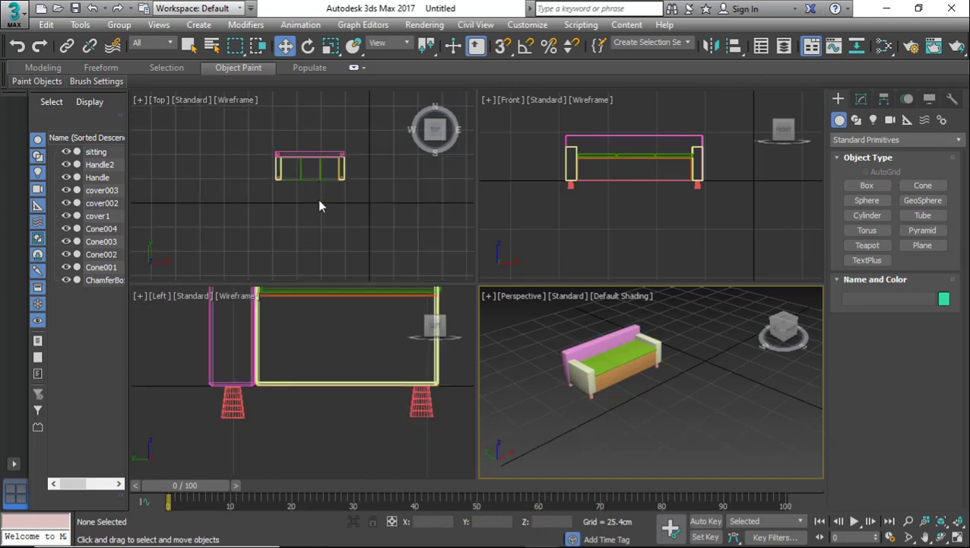
scroll(329, 366, "down", 6)
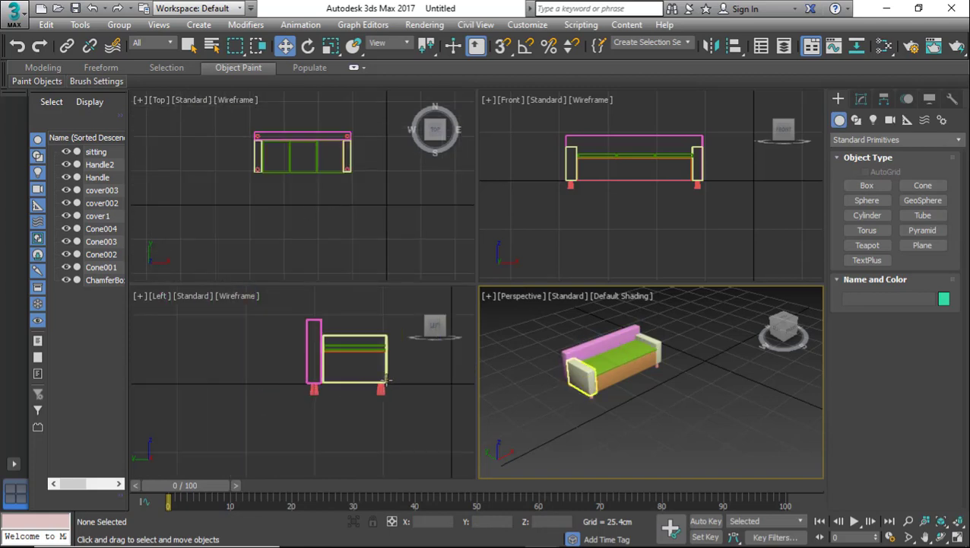
scroll(387, 384, "up", 4)
scroll(386, 384, "down", 4)
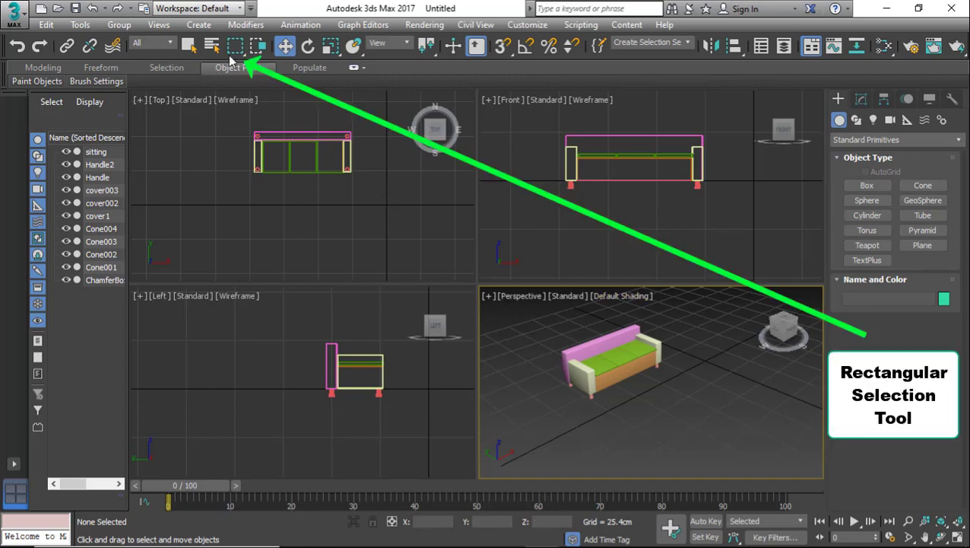
left_click(375, 197)
left_click_drag(375, 195, 234, 125)
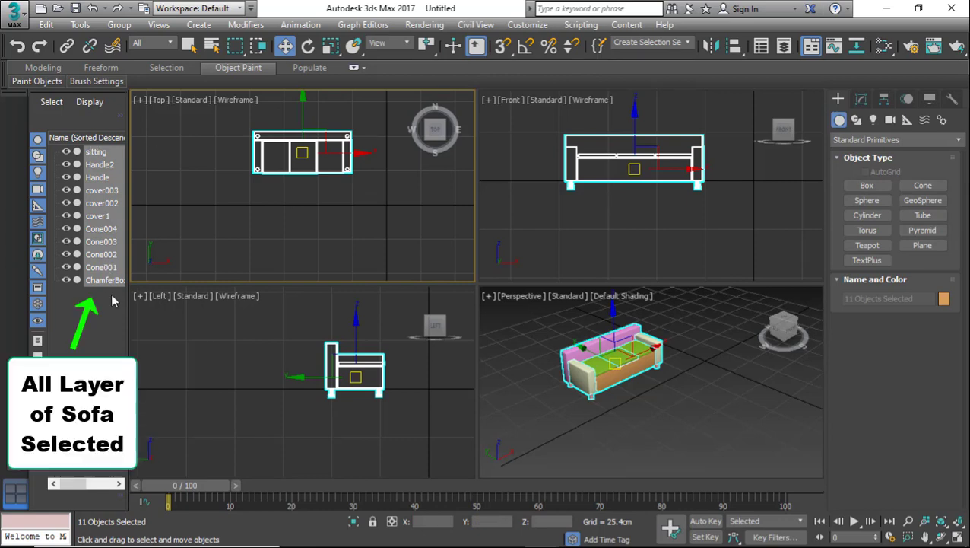
left_click(119, 27)
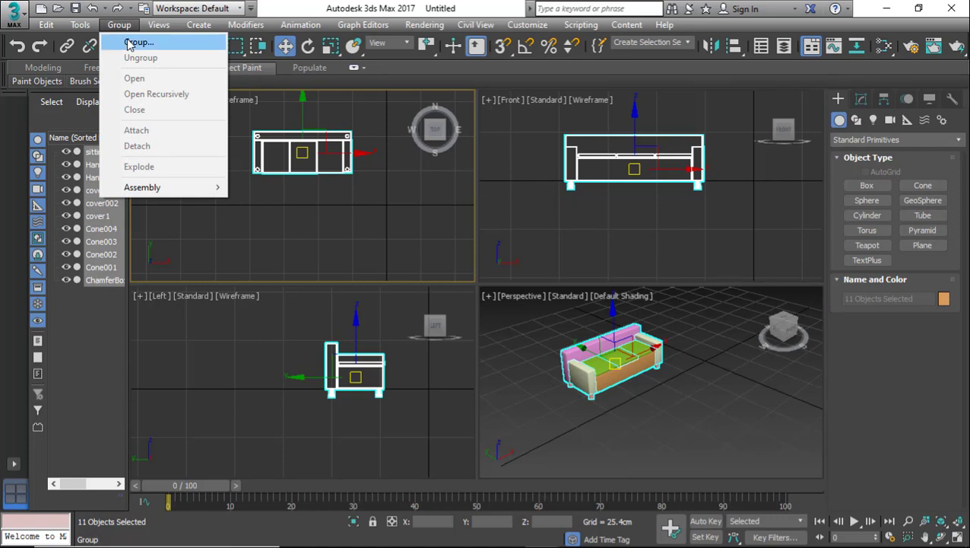
left_click(137, 43)
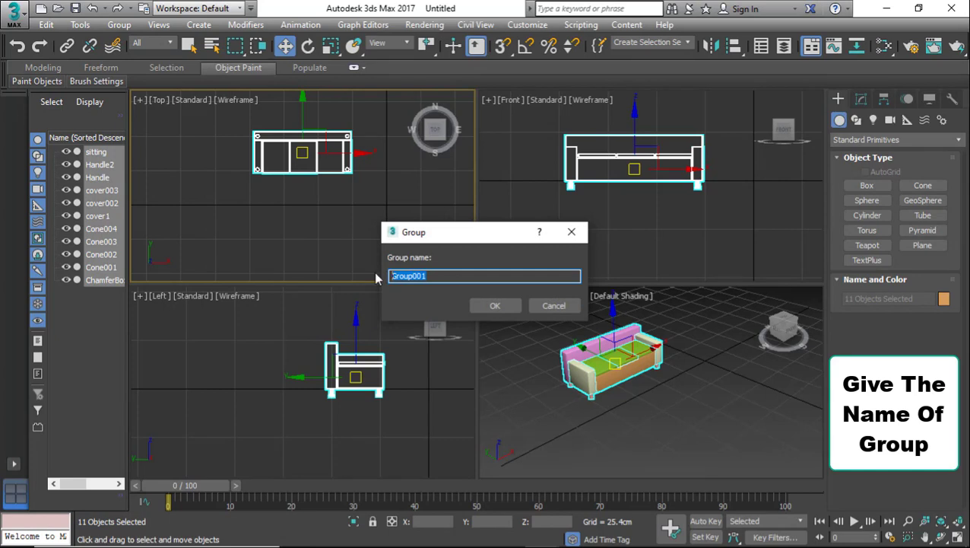
type("SOFA")
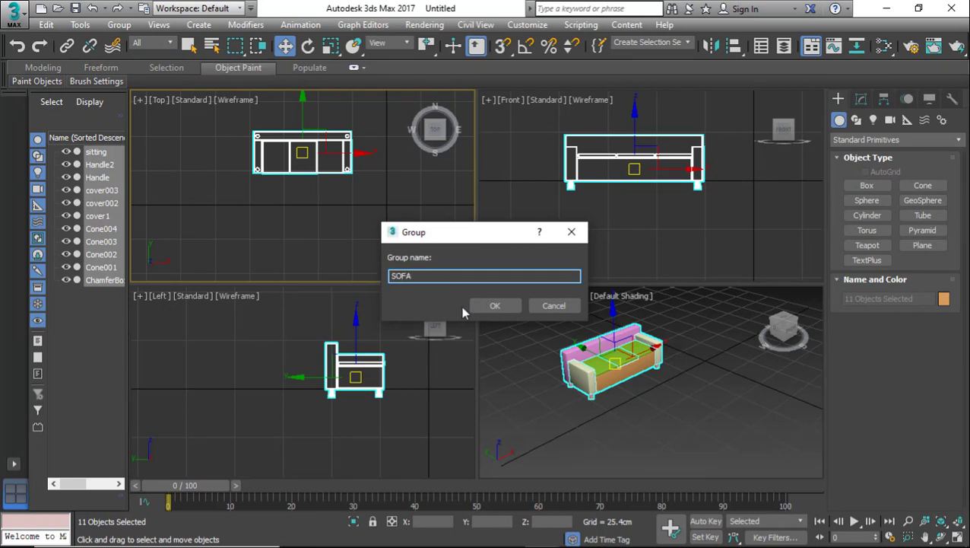
left_click(495, 305)
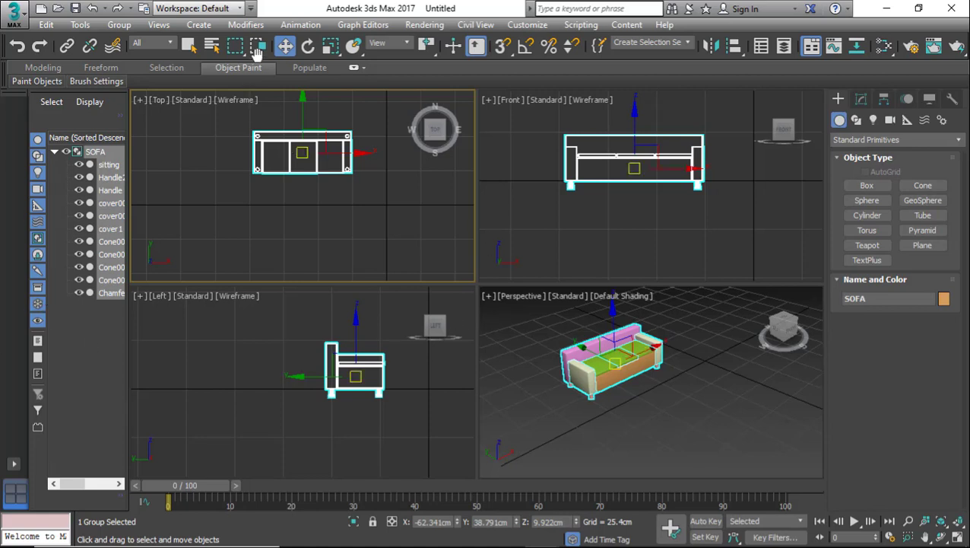
Reselect the sofa group and move it in the Top viewport to about X -61.3 cm, Y 25.6 cm.
left_click(266, 237)
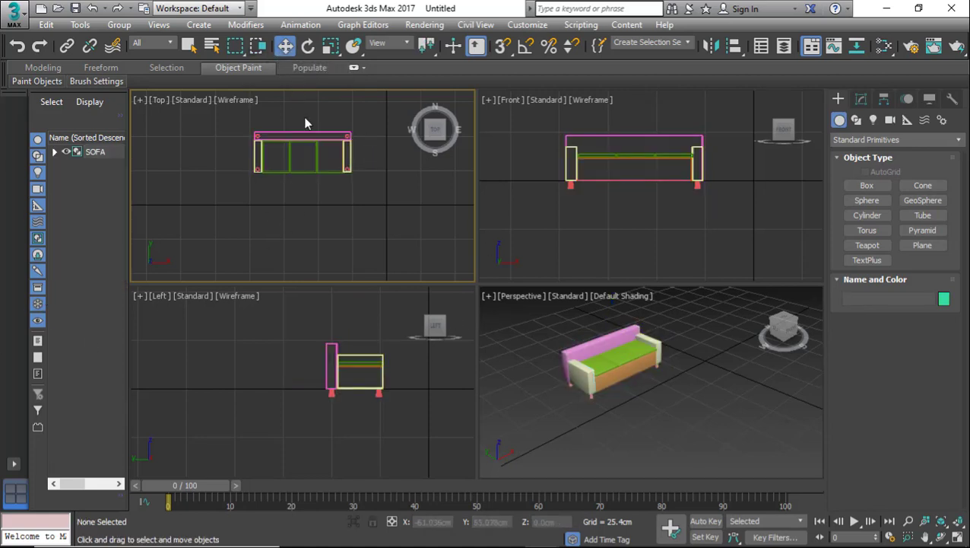
left_click(569, 165)
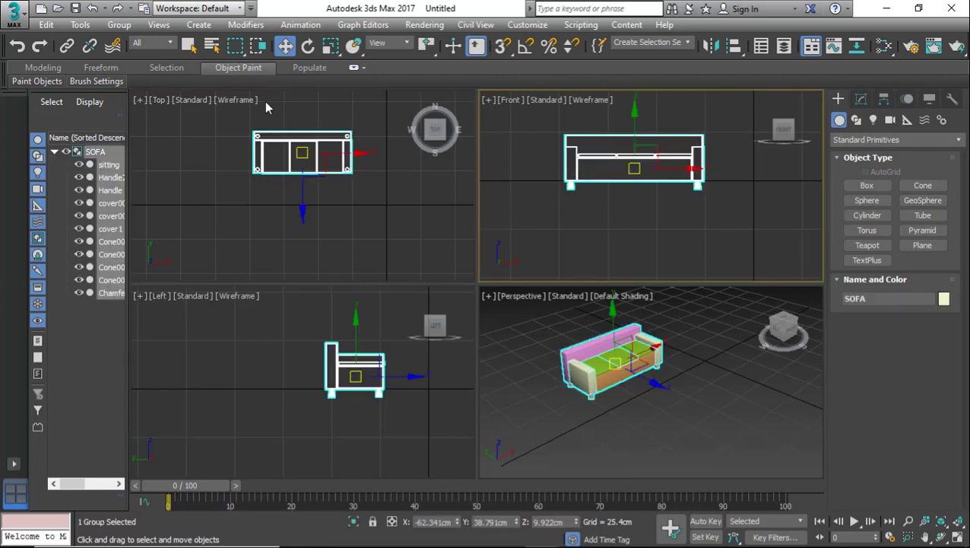
left_click(304, 155)
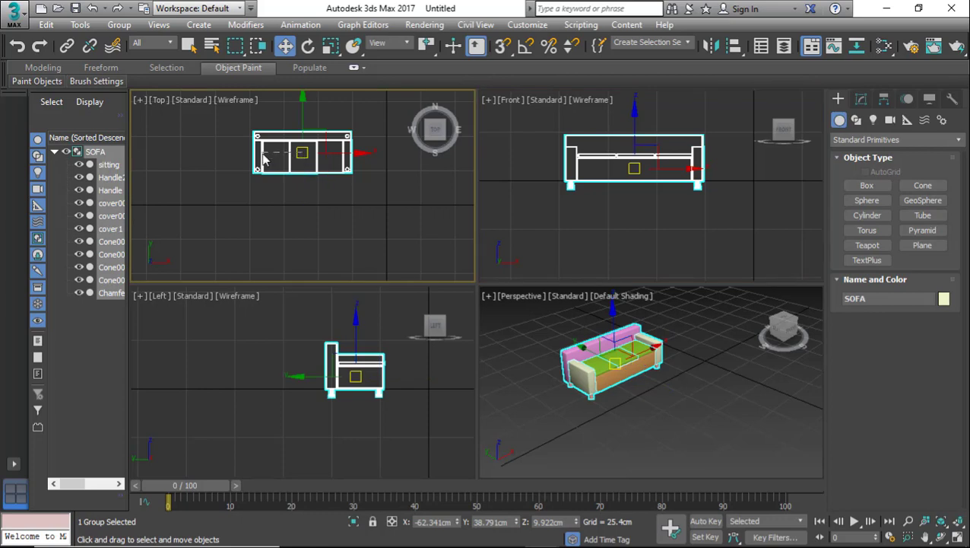
left_click(326, 154)
left_click(312, 173)
mouse_move(299, 154)
left_mouse_down()
mouse_move(253, 149)
mouse_move(245, 185)
mouse_move(310, 165)
mouse_move(281, 179)
mouse_move(258, 156)
mouse_move(330, 158)
mouse_move(251, 182)
mouse_move(301, 172)
left_mouse_up()
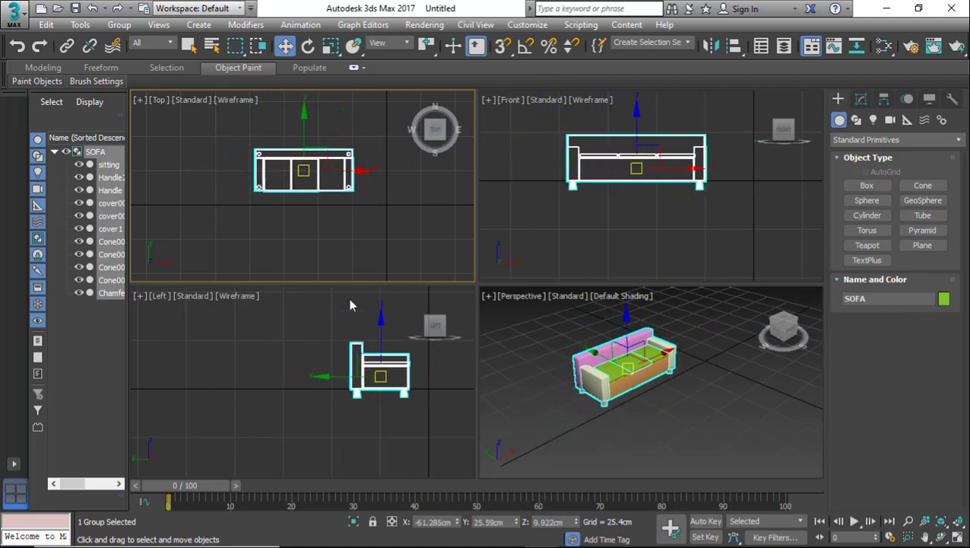
Examine the grouped sofa up close and from afar in the Left, Front, Perspective and Top viewports.
scroll(286, 405, "up", 4)
scroll(290, 416, "down", 8)
scroll(339, 416, "up", 4)
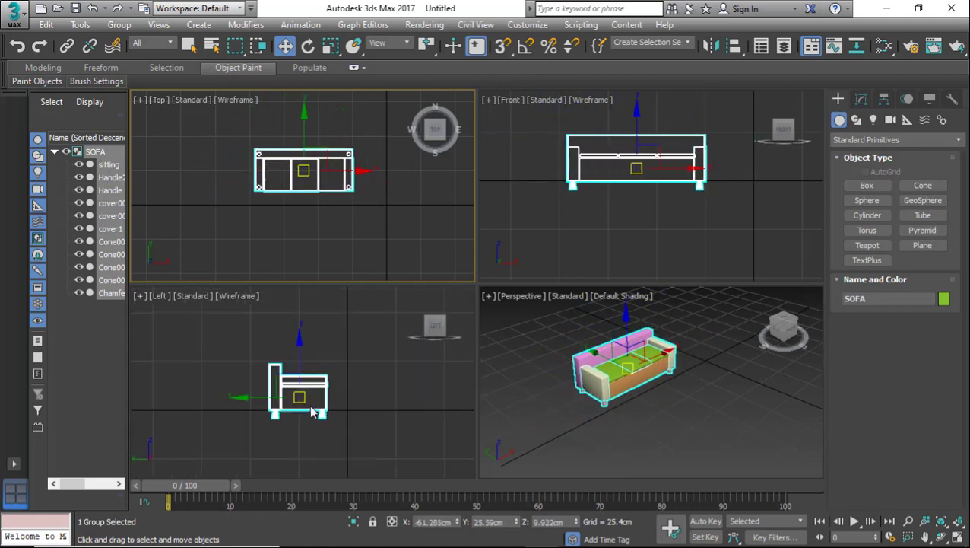
scroll(674, 209, "up", 2)
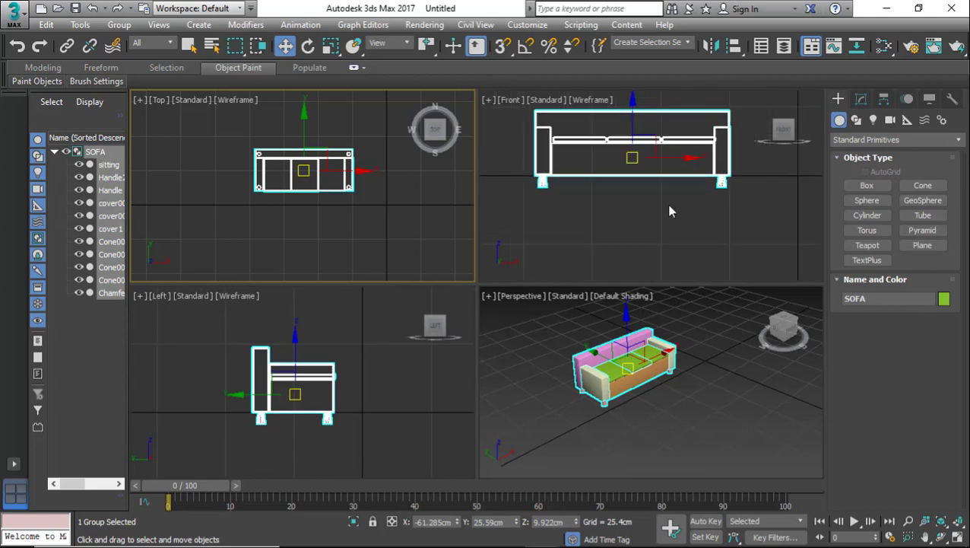
scroll(620, 400, "down", 1)
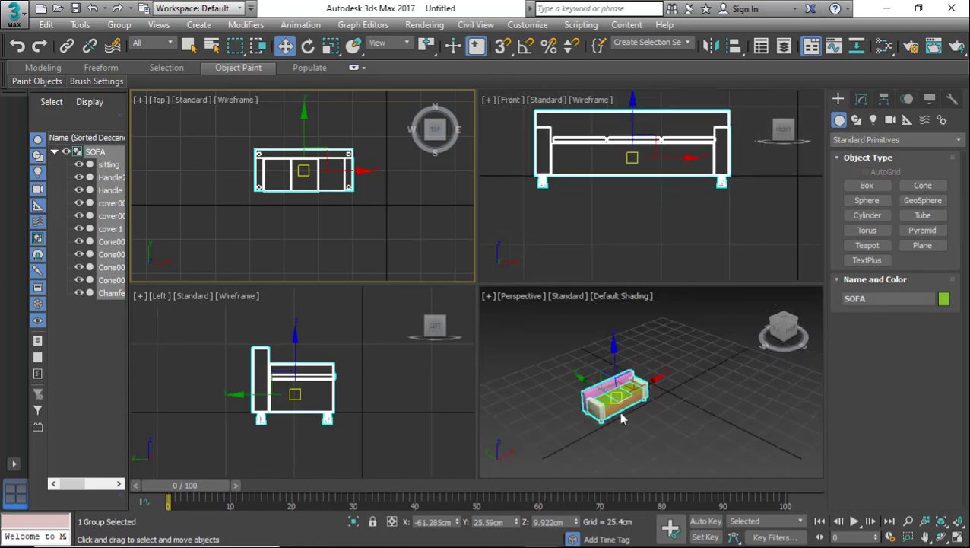
scroll(617, 399, "up", 5)
scroll(575, 382, "down", 5)
scroll(584, 388, "down", 2)
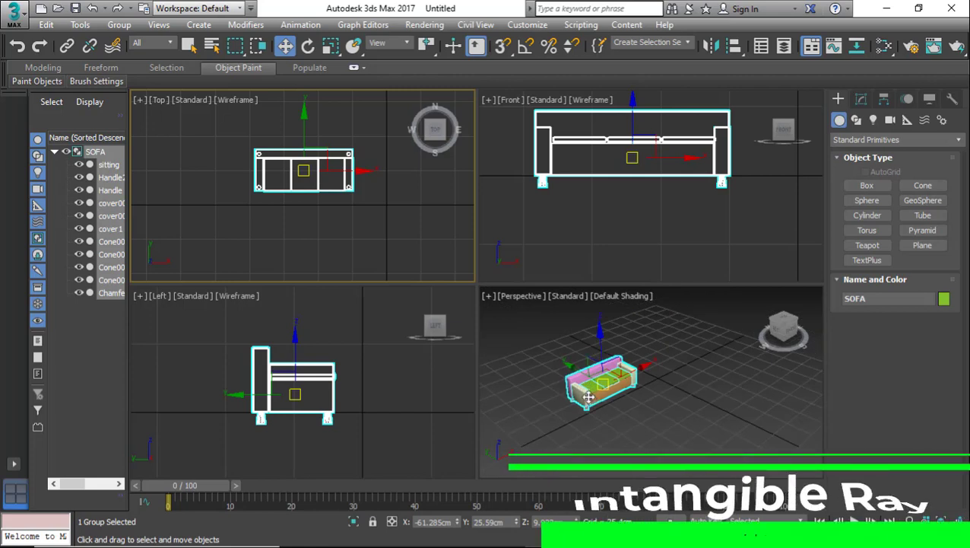
scroll(590, 411, "up", 4)
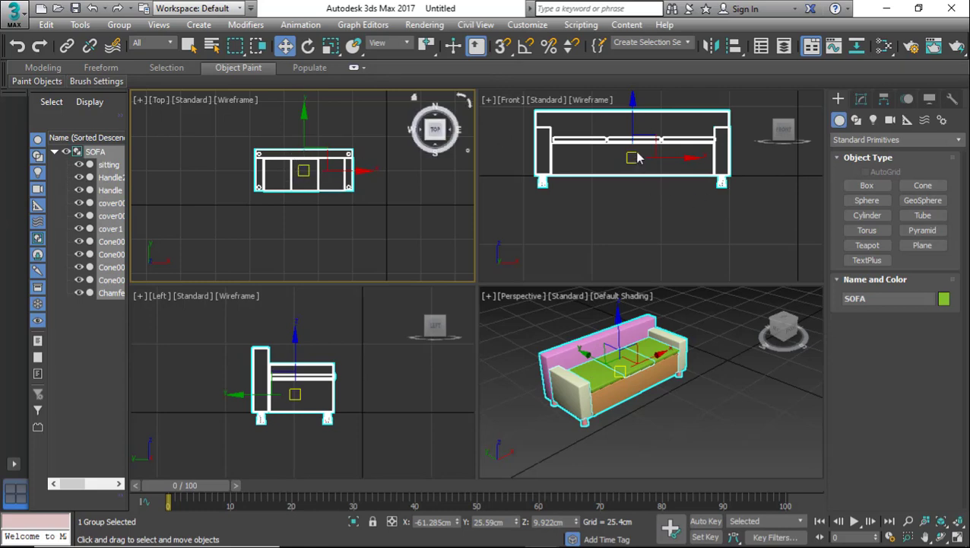
scroll(641, 175, "down", 3)
scroll(616, 152, "up", 3)
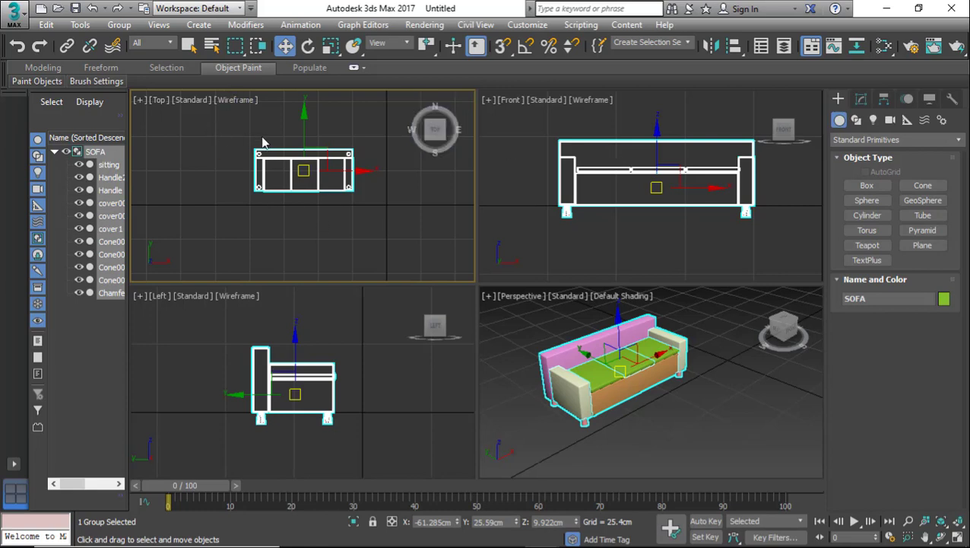
scroll(298, 161, "up", 3)
scroll(274, 164, "down", 3)
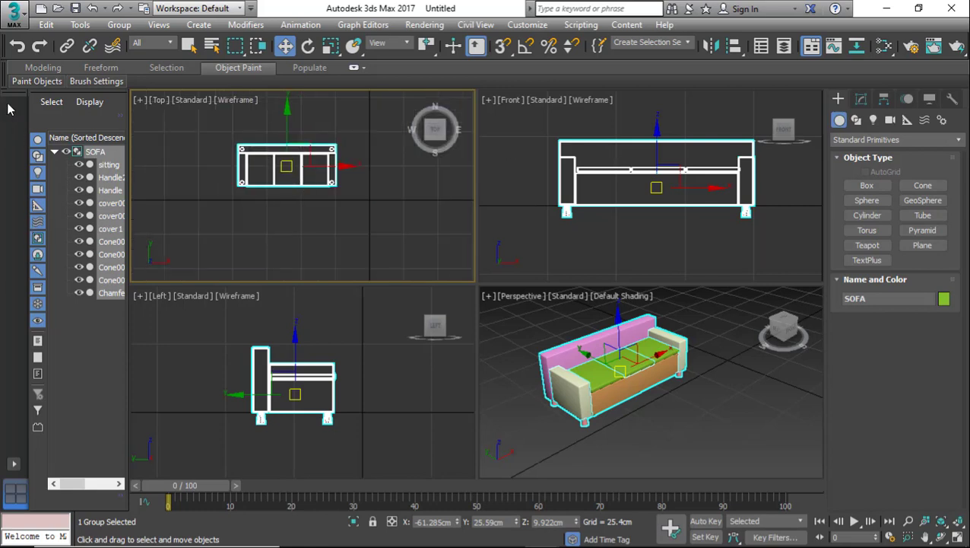
Save the scene as SOFA in 3ds Max format in the LIBRARY folder on the Desktop.
left_click(18, 15)
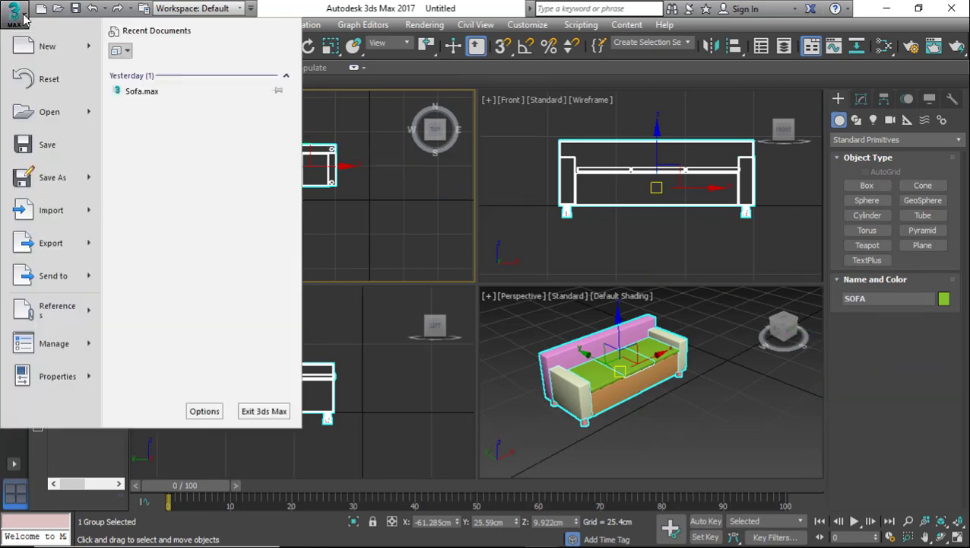
left_click(59, 143)
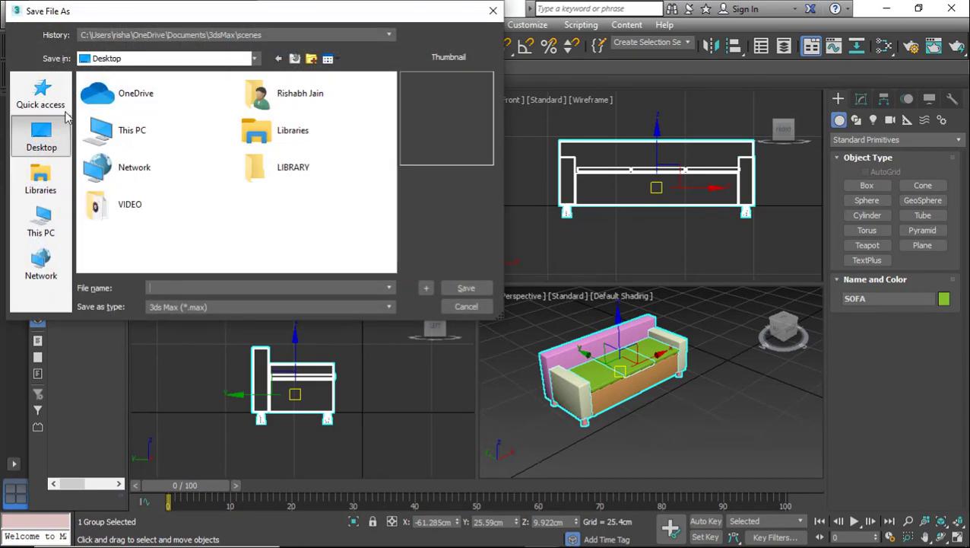
left_click(43, 229)
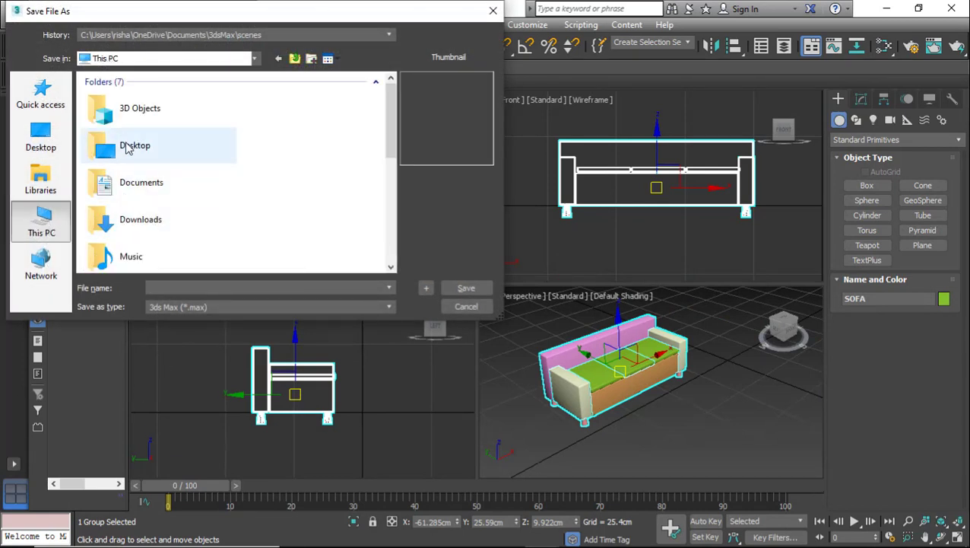
left_click(48, 141)
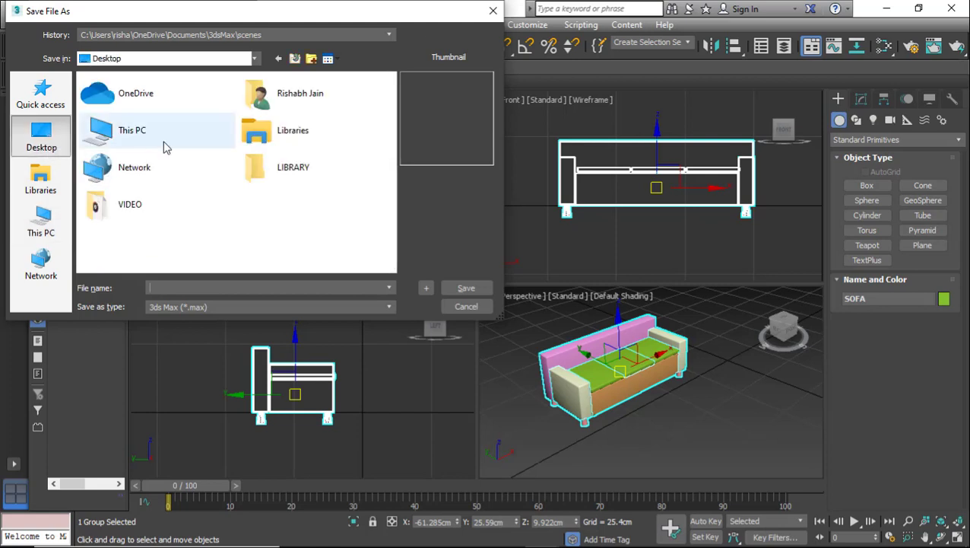
left_click(272, 168)
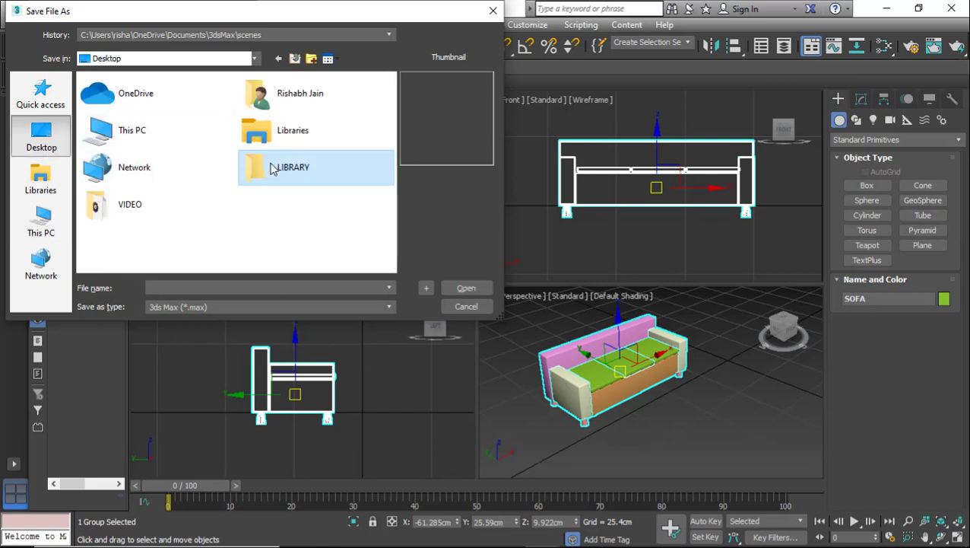
double_click(272, 168)
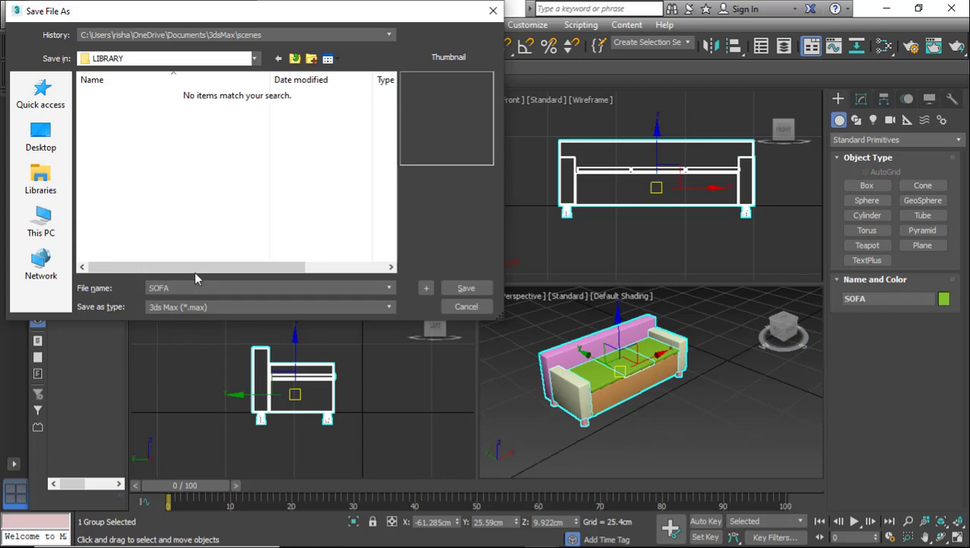
left_click(457, 287)
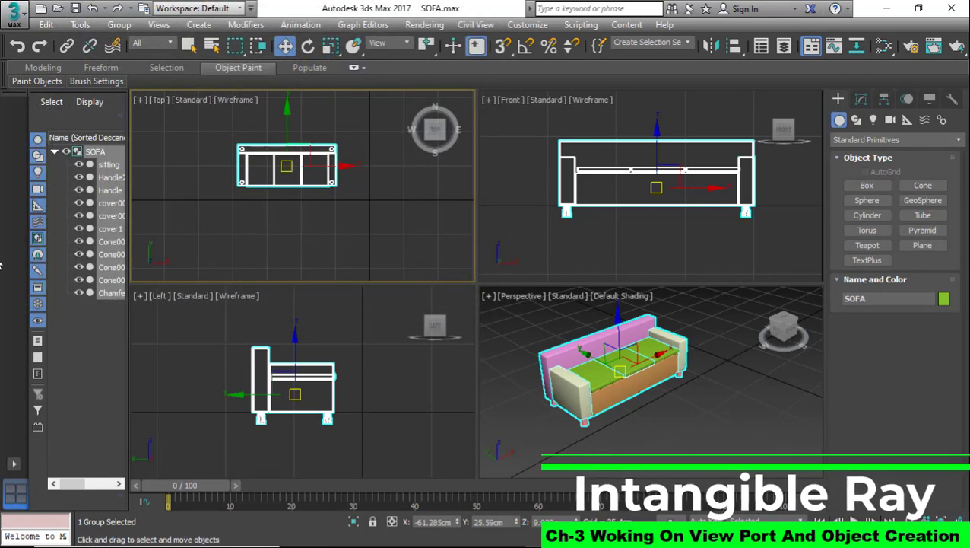
left_click(14, 17)
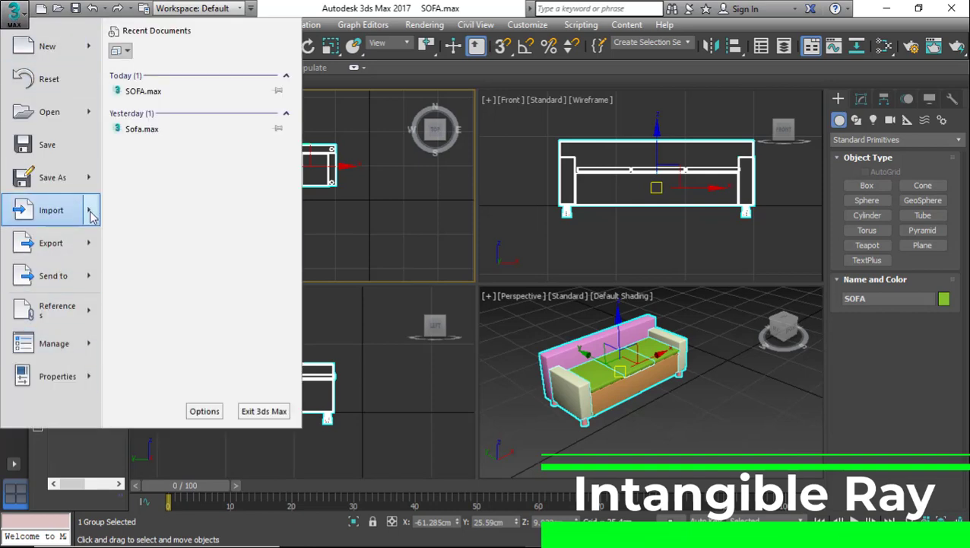
mouse_move(90, 215)
left_click(388, 249)
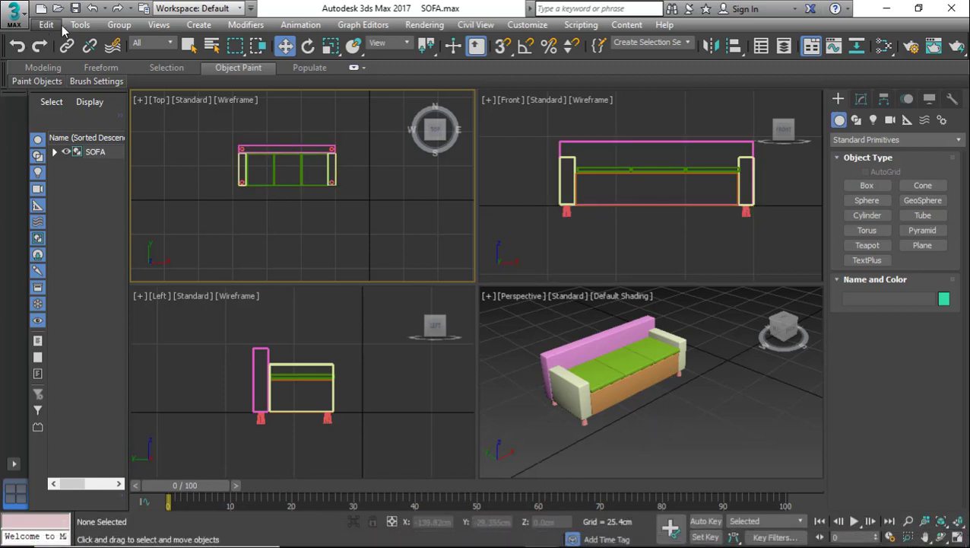
Ungroup the sofa group into its separate parts and clear the selection.
left_click(246, 170)
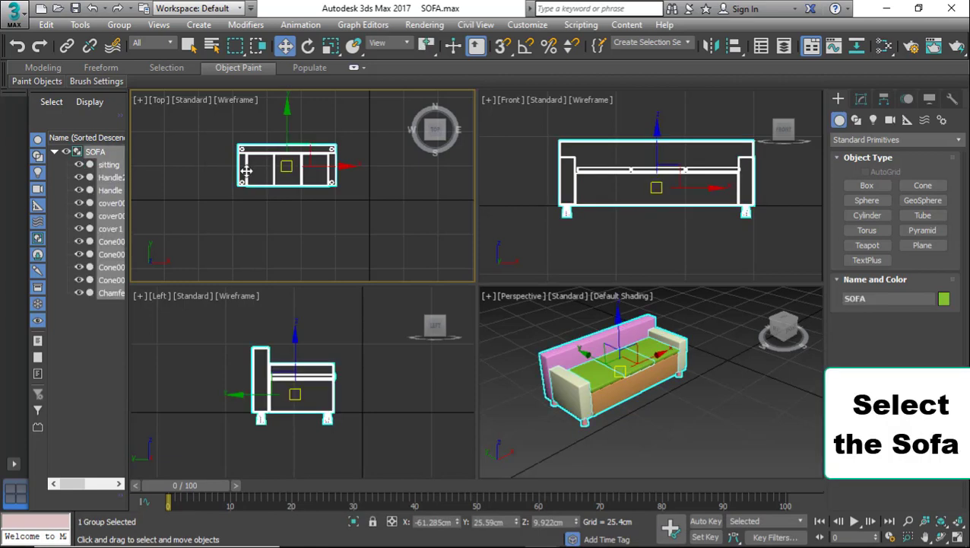
left_click(120, 26)
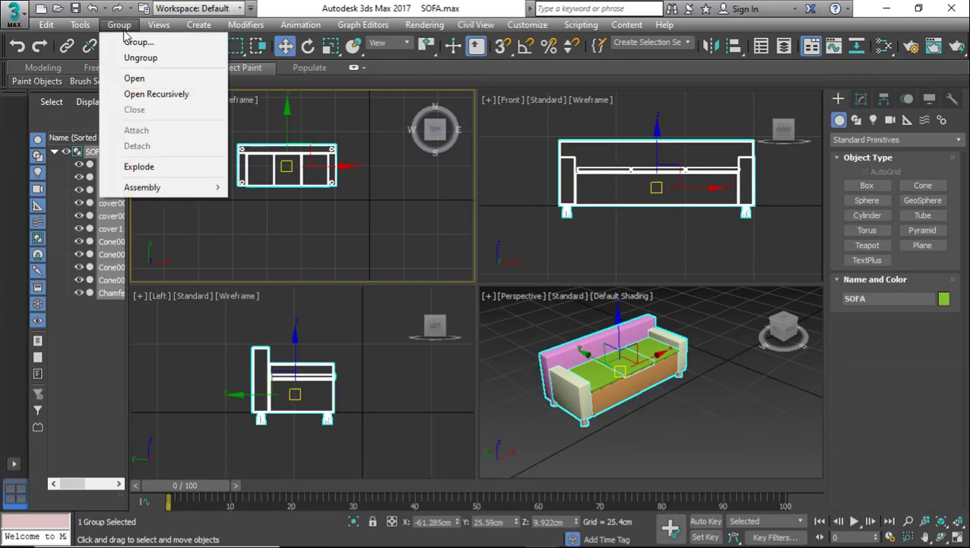
left_click(151, 60)
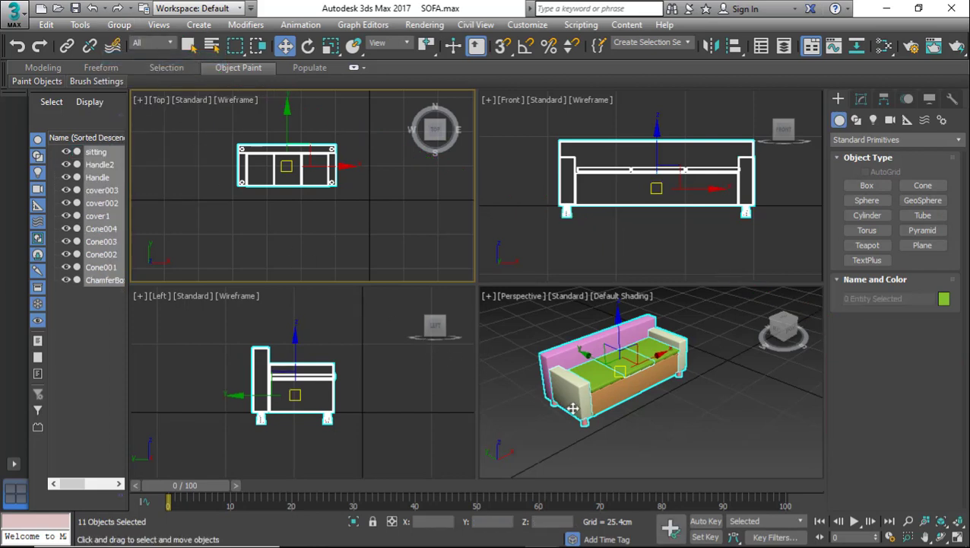
left_click(258, 239)
Select the rear and front cone legs one at a time in the Left viewport to check that each is separate.
scroll(238, 200, "up", 5)
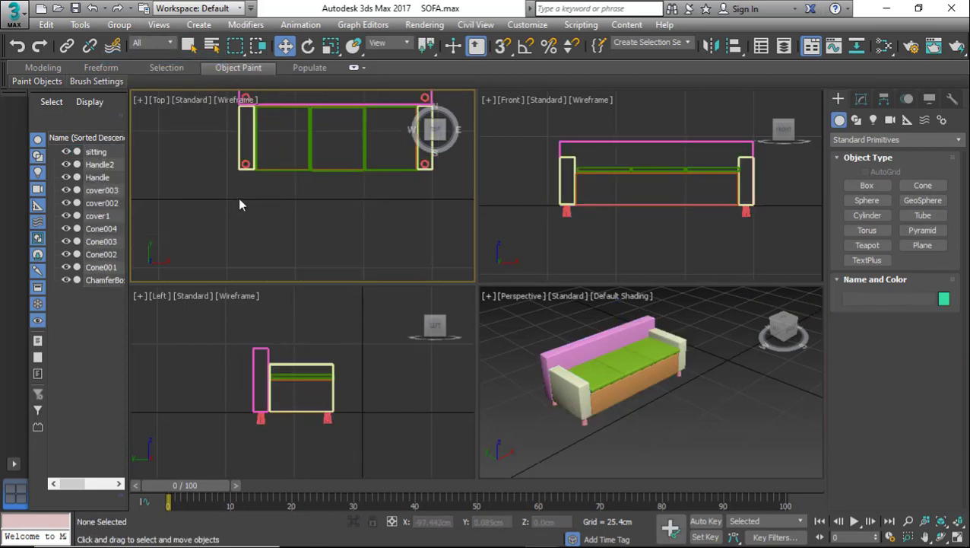
left_click(258, 422)
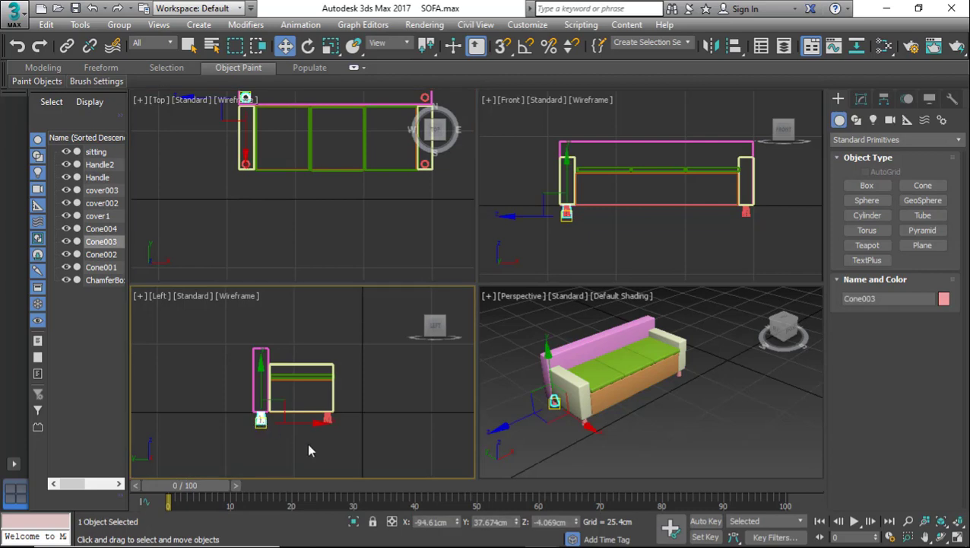
left_click(329, 420)
left_click(328, 420)
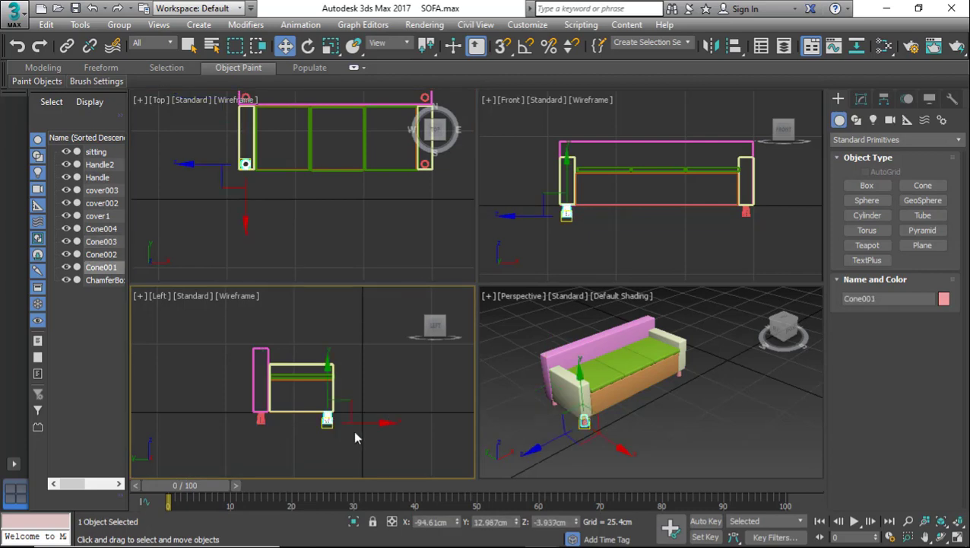
Clear the cone leg selection and switch to the untitled 3ds Max scene.
left_click(444, 380)
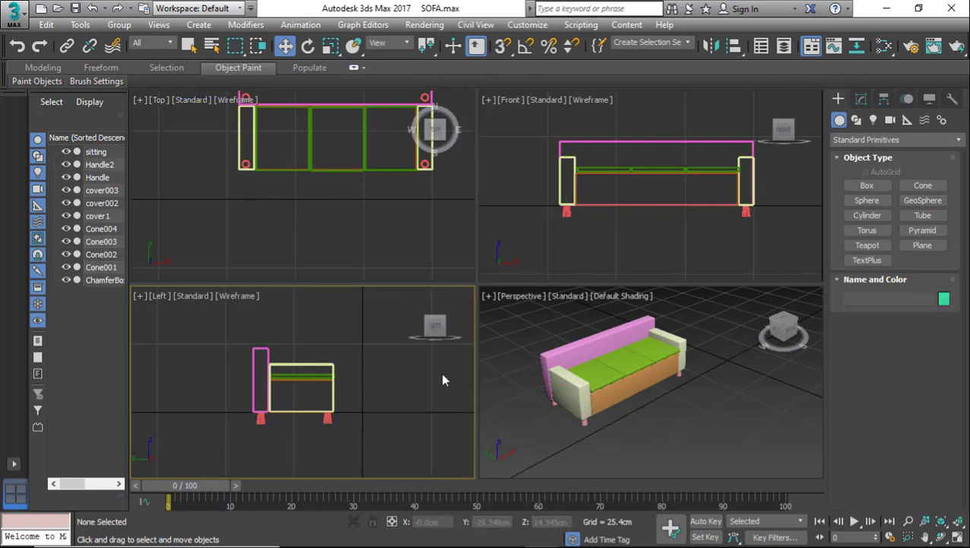
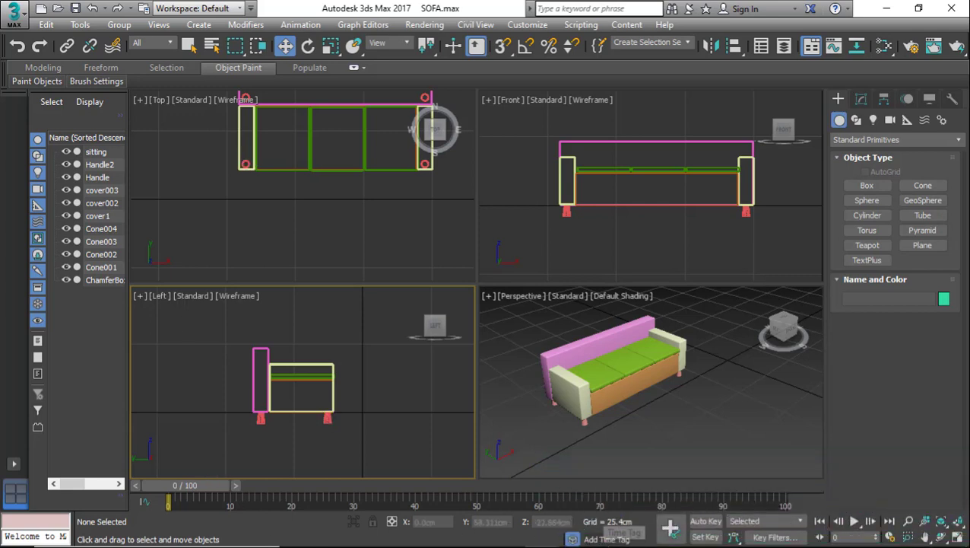
mouse_move(543, 533)
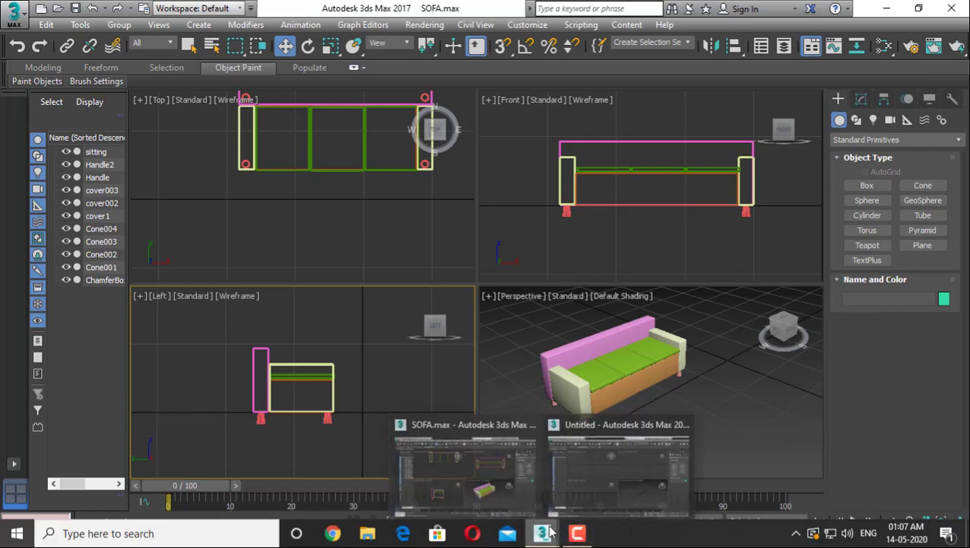
left_click(574, 480)
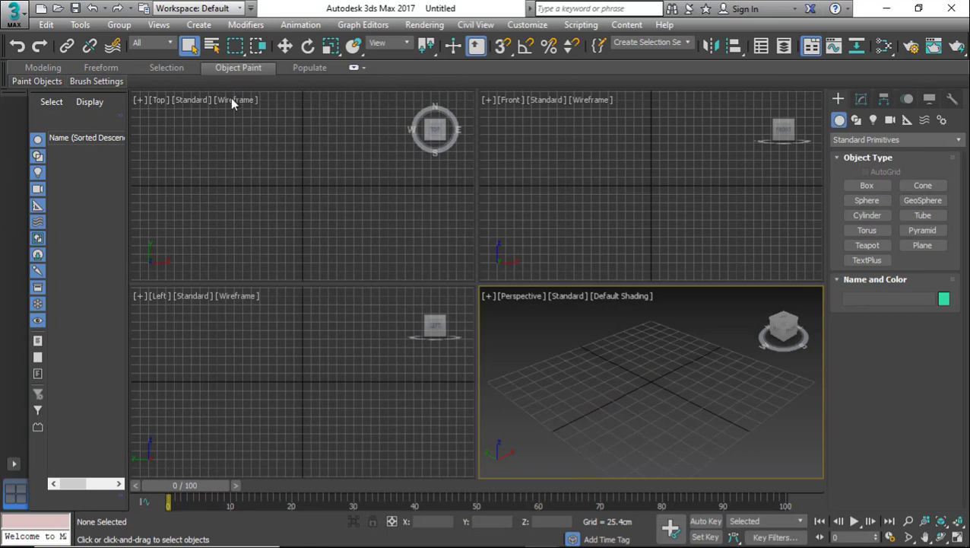
Create a box about 355 cm wide, 237 cm long and 152 cm high in the Top viewport.
left_click(866, 186)
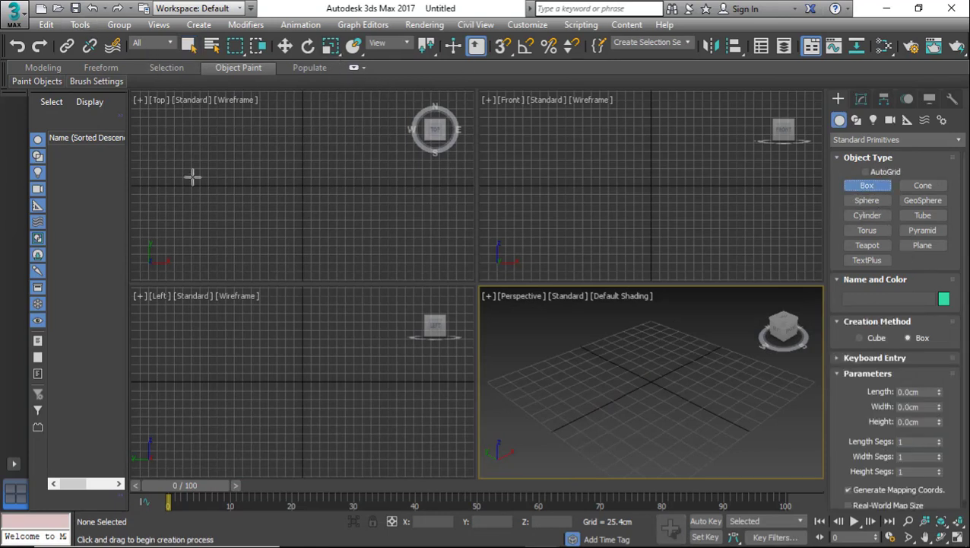
left_click(174, 132)
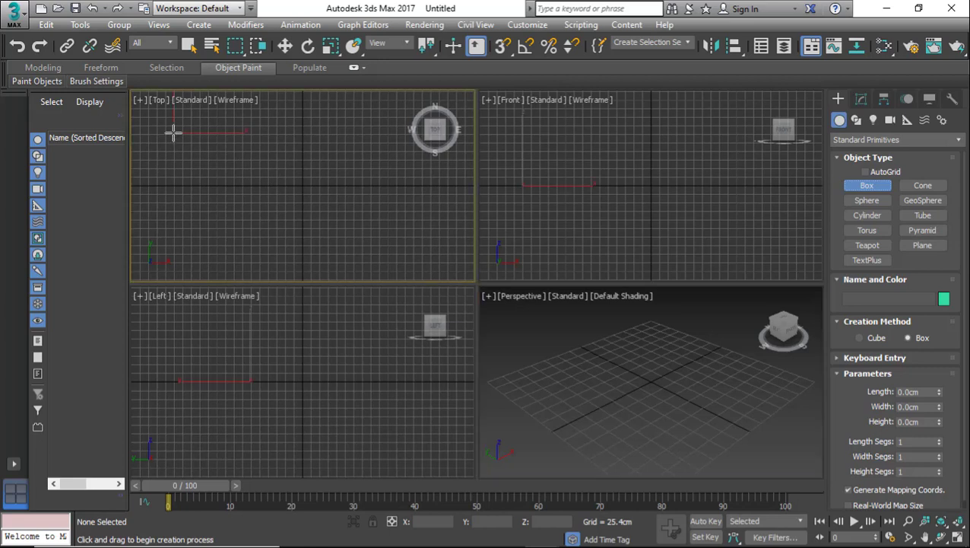
mouse_move(173, 132)
left_mouse_down()
mouse_move(195, 162)
mouse_move(293, 213)
left_mouse_up()
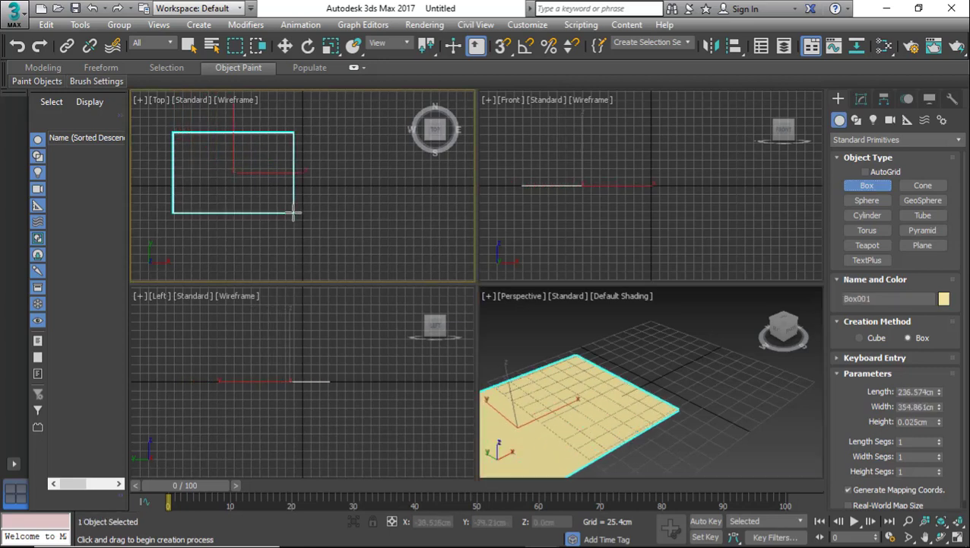
left_click(275, 151)
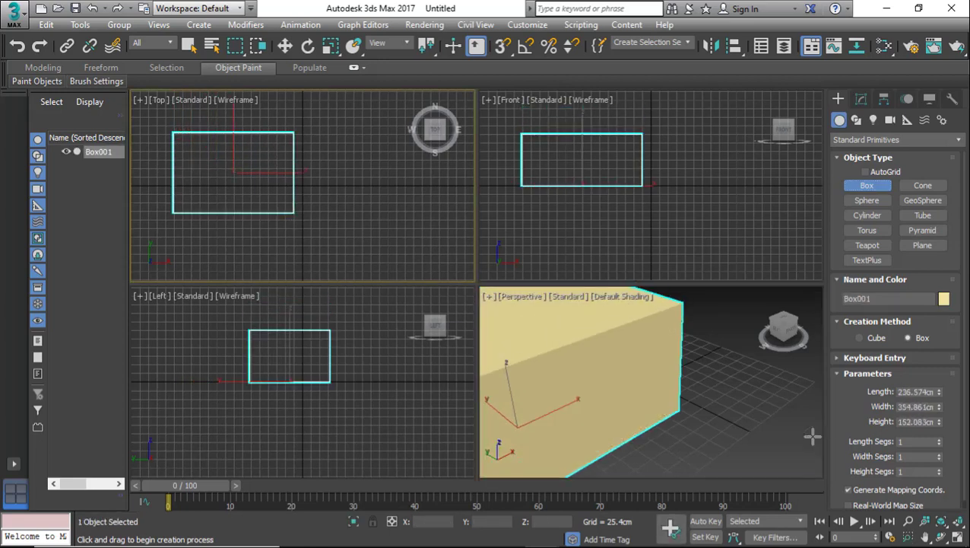
scroll(675, 381, "down", 5)
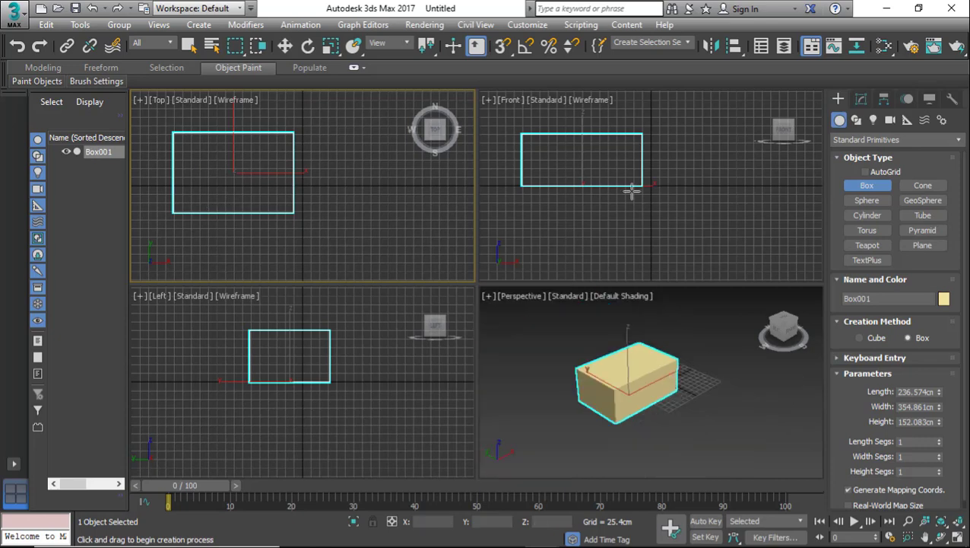
scroll(626, 182, "down", 5)
scroll(622, 182, "up", 2)
scroll(284, 158, "down", 3)
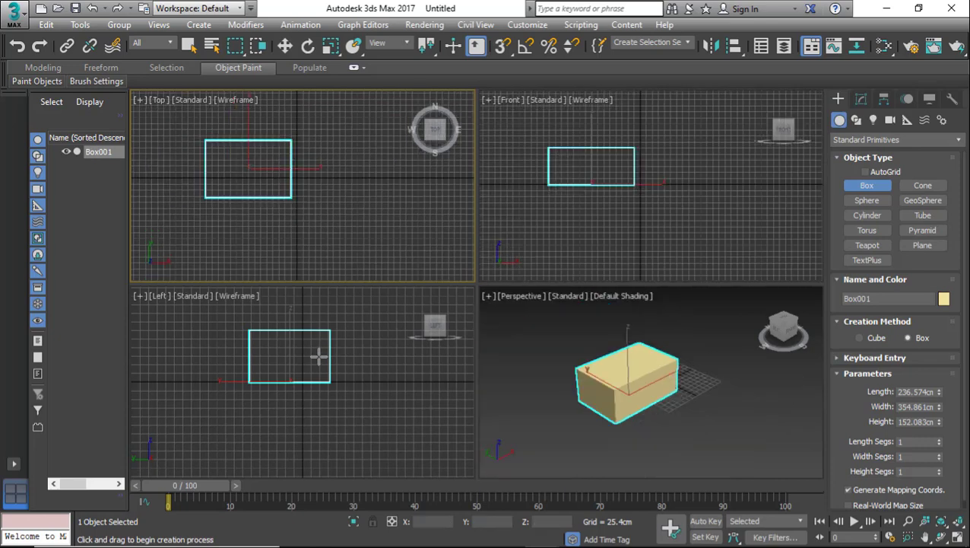
scroll(318, 356, "down", 3)
scroll(360, 352, "up", 5)
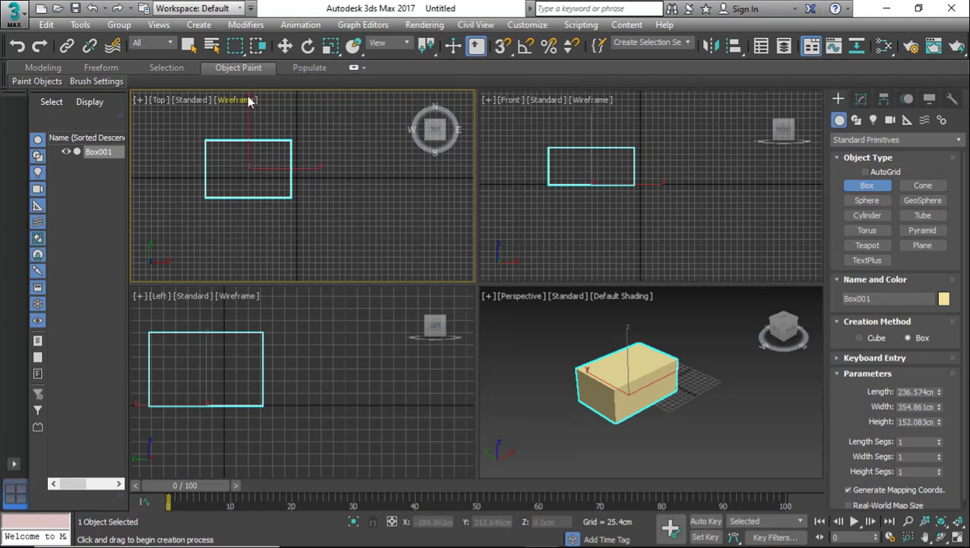
Clone the box once with Move along the positive X direction in the Top viewport, using the Copy option.
left_click(284, 45)
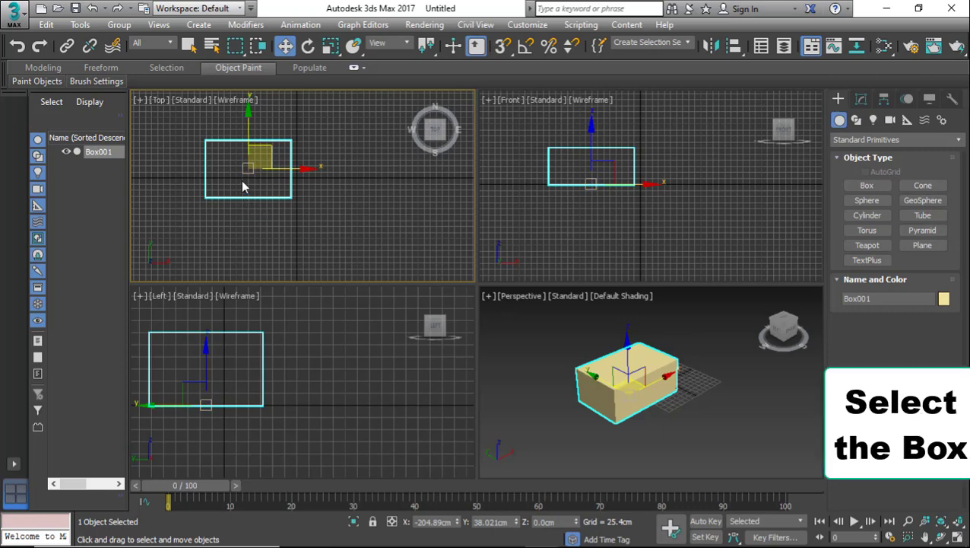
left_click_drag(243, 168, 348, 167, "shift")
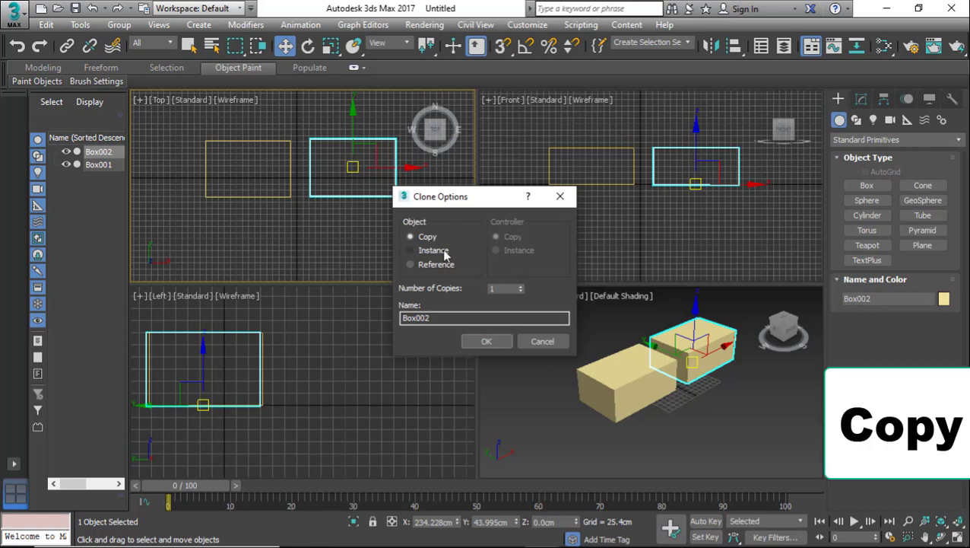
left_click(490, 345)
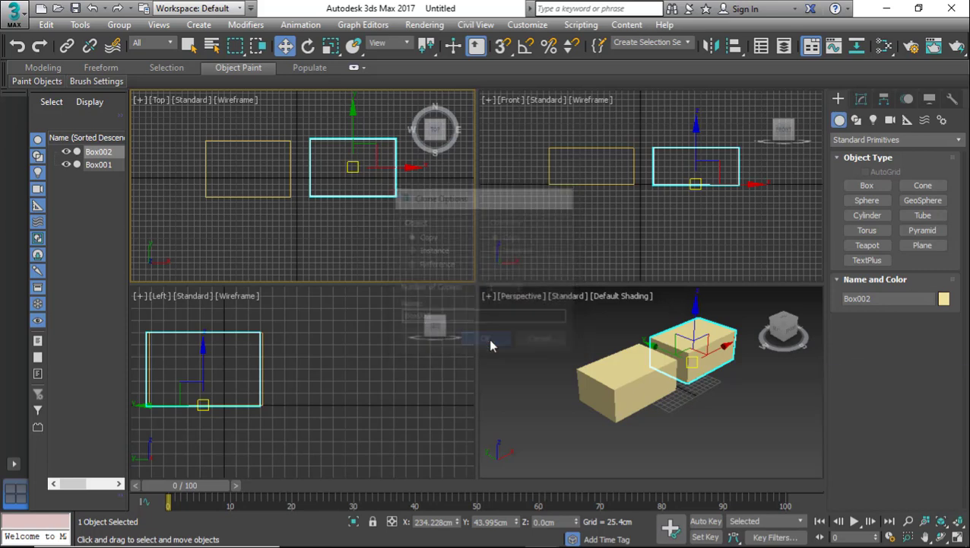
Set the height of the copied box to 300 cm.
left_click(698, 351)
left_click(861, 100)
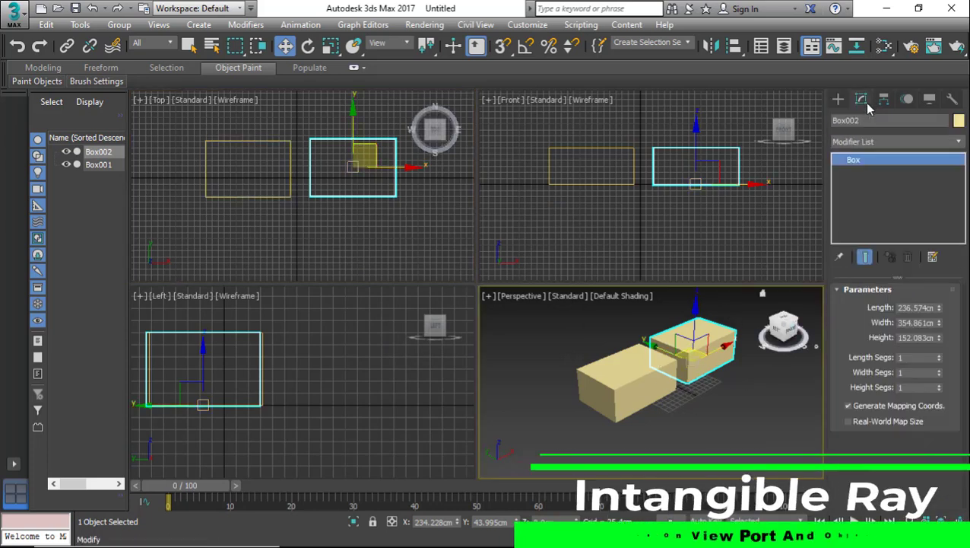
double_click(925, 340)
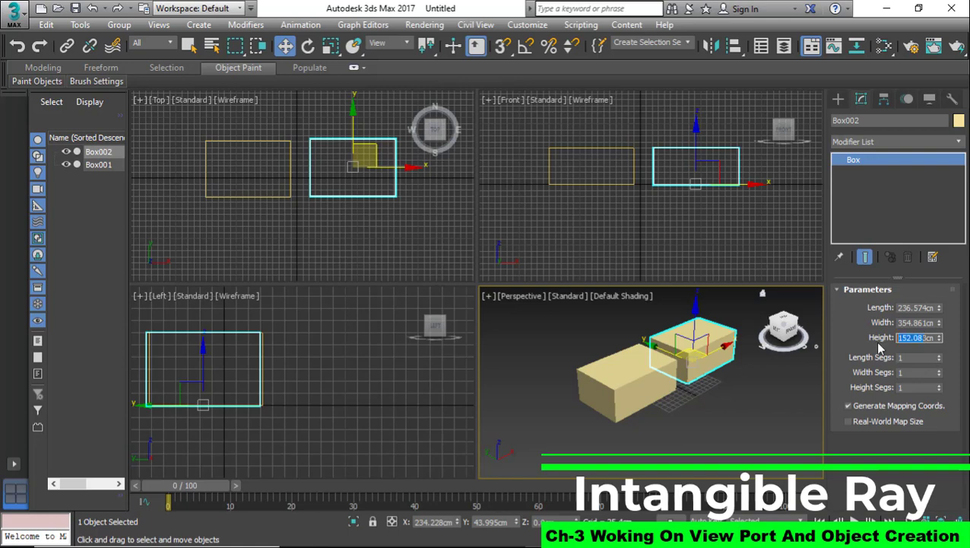
type("3000")
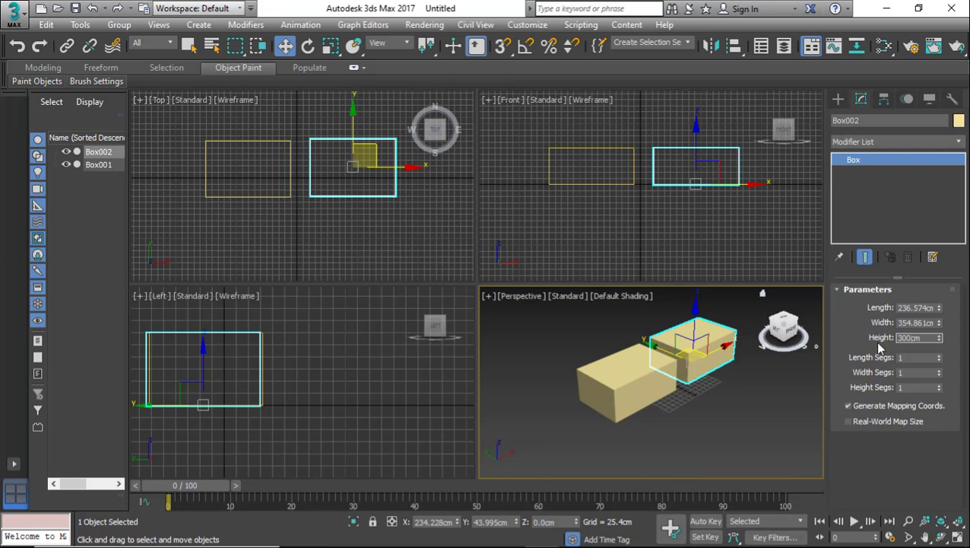
key("Return")
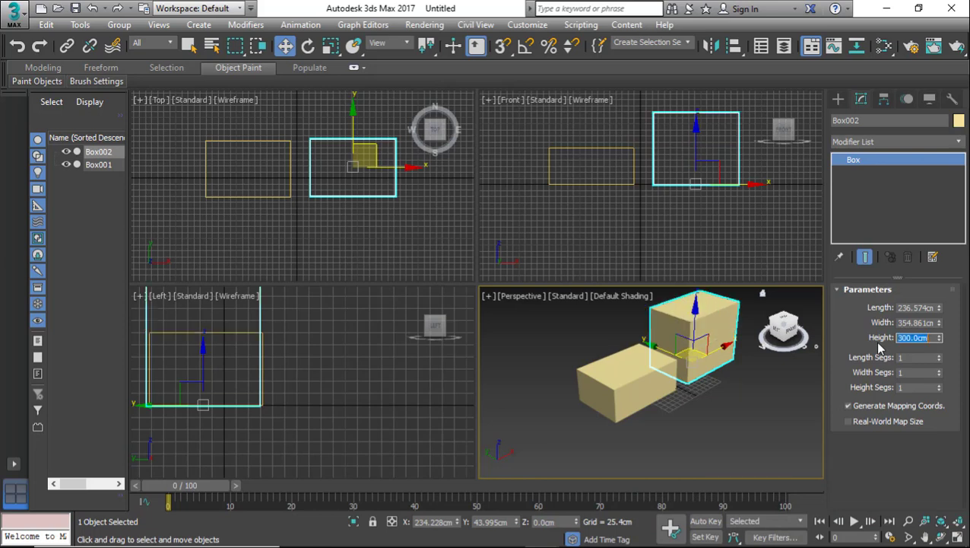
Change the original box's object color to the custom green.
left_click(635, 392)
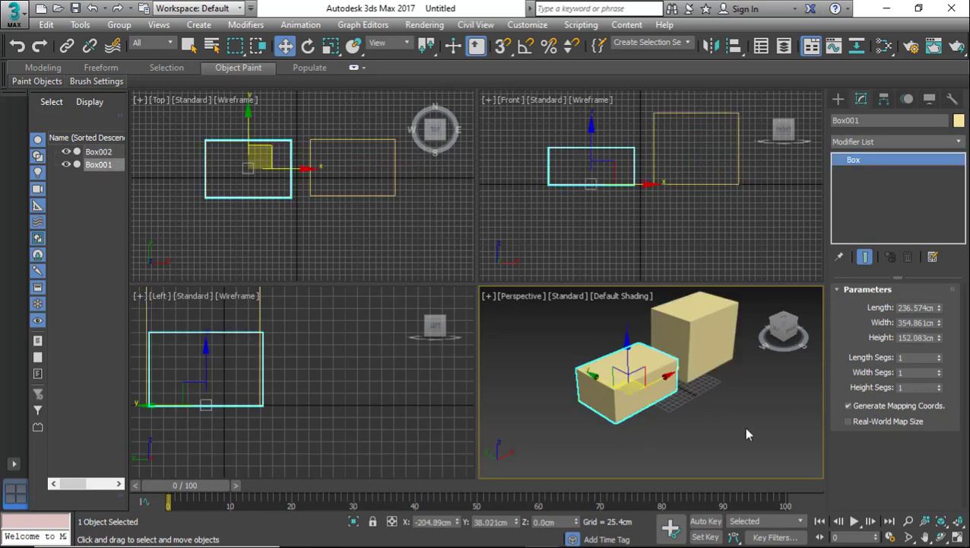
left_click(959, 122)
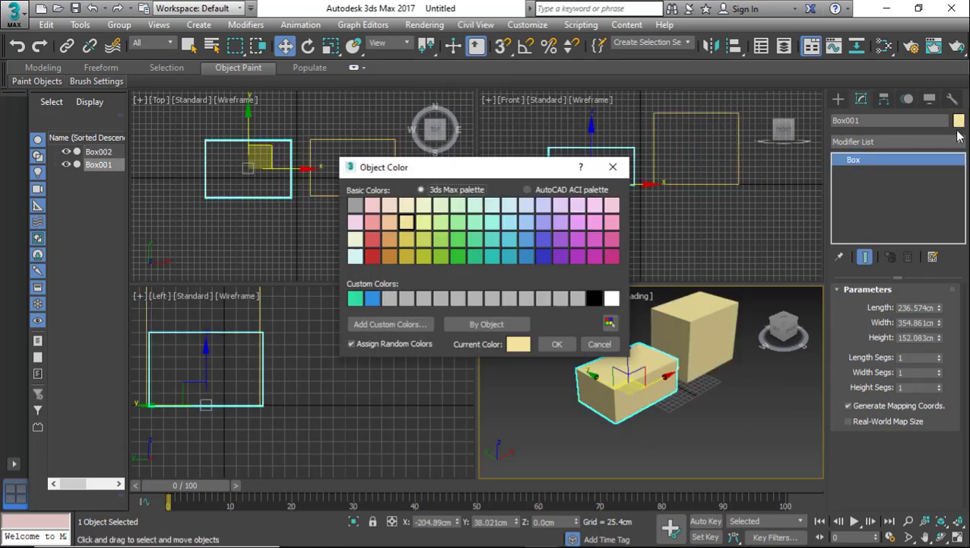
left_click(356, 297)
left_click(557, 344)
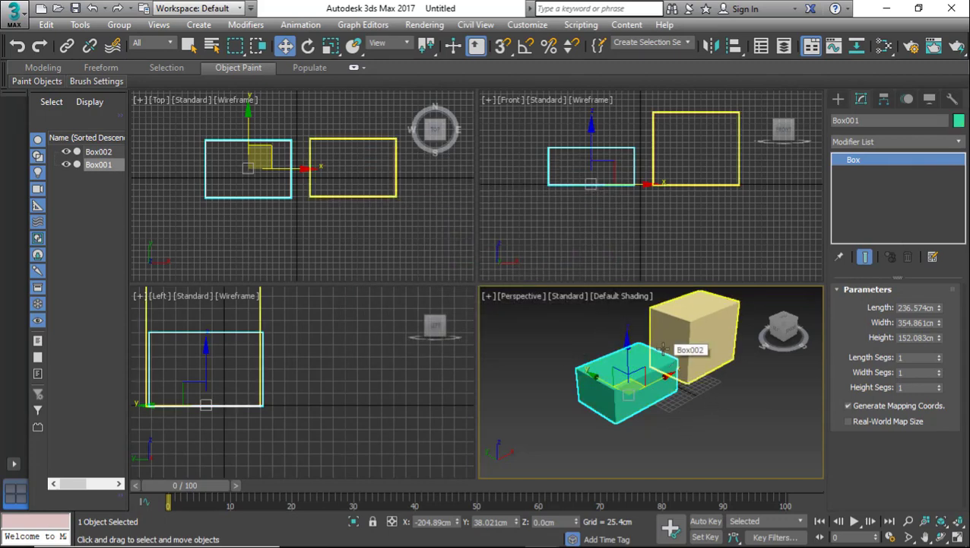
Clone the green box once as an Instance, moved along the positive Y direction in the Top viewport.
scroll(547, 391, "down", 2)
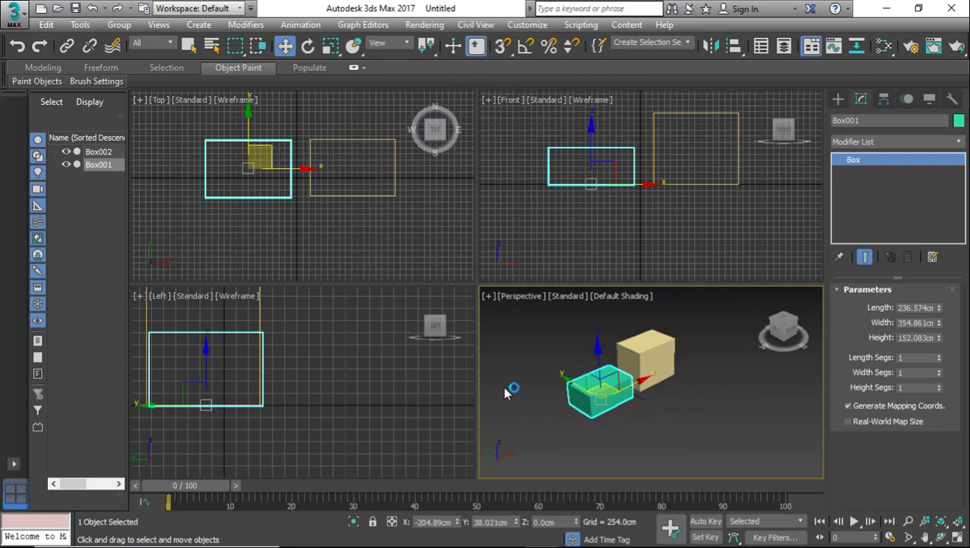
scroll(342, 213, "down", 5)
scroll(330, 215, "up", 5)
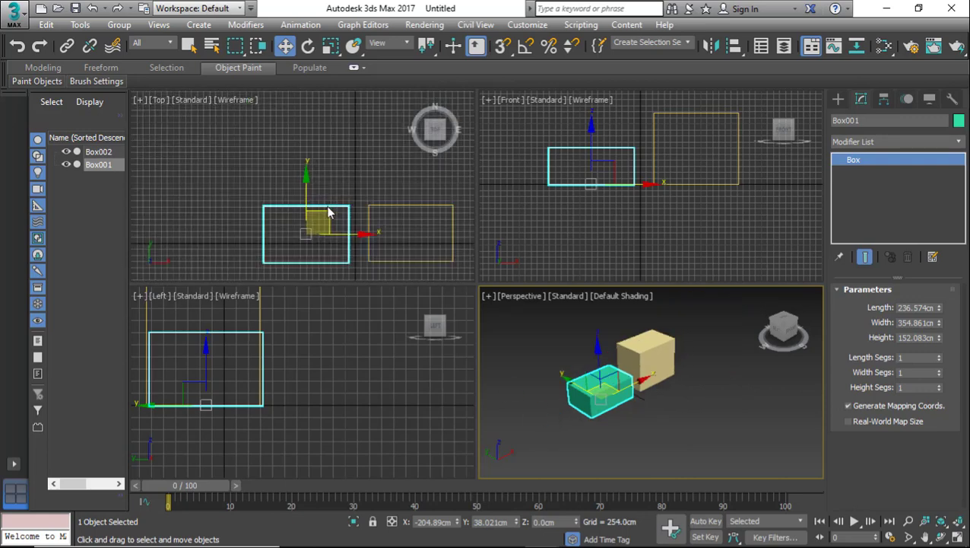
left_click(305, 233)
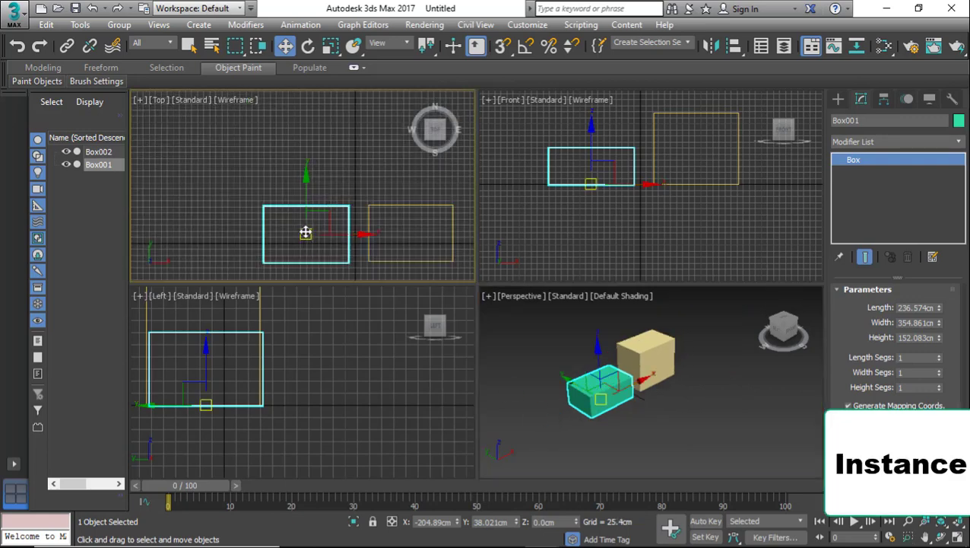
left_click_drag(305, 232, 306, 160, "shift")
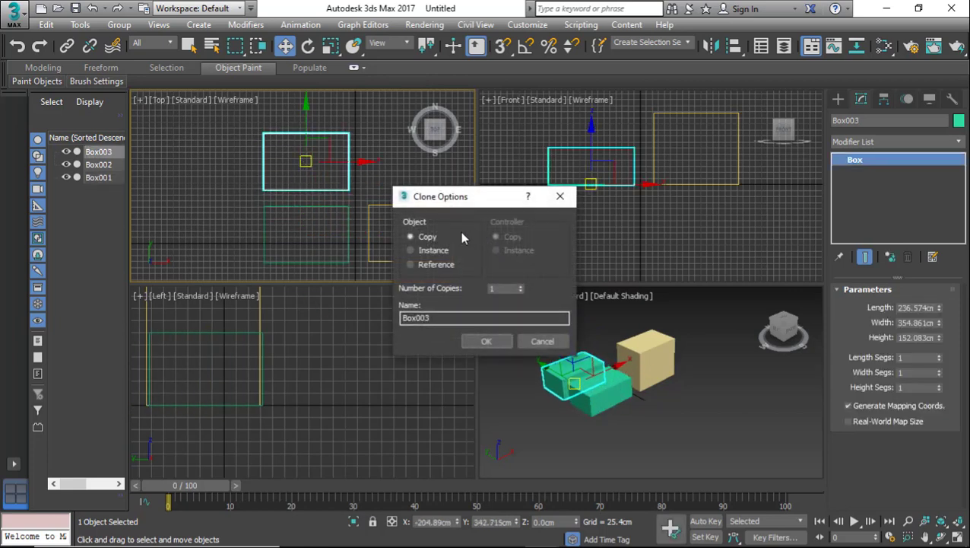
left_click(410, 250)
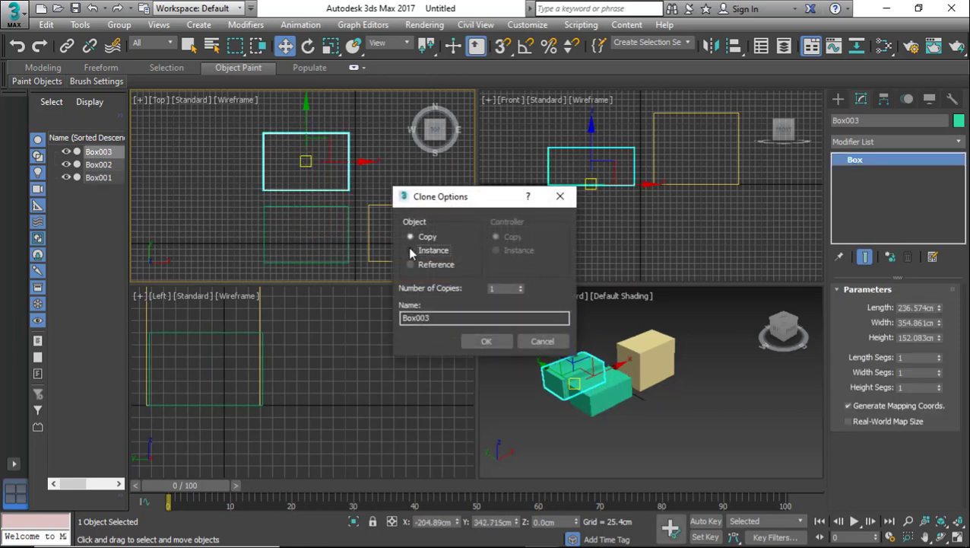
left_click(475, 341)
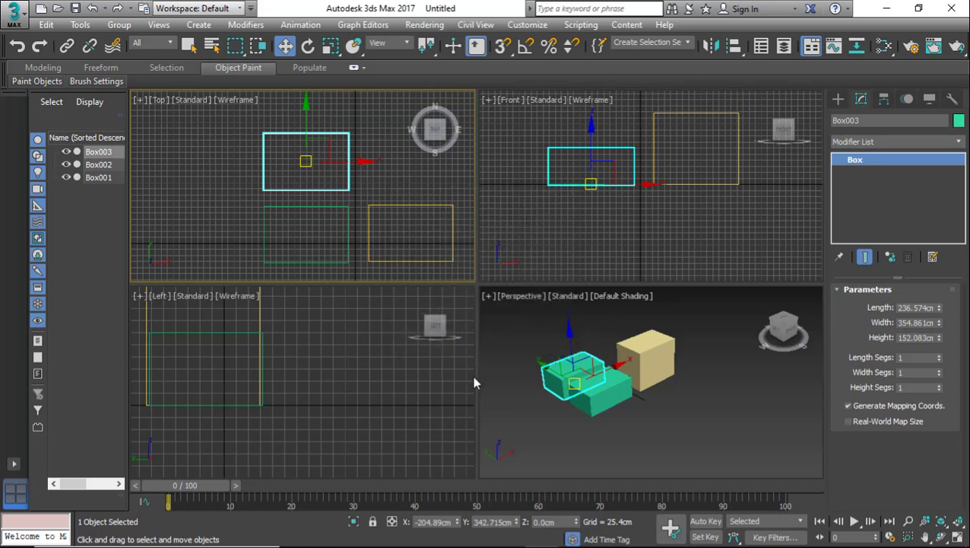
Set the height of the instanced green box to 450 cm.
double_click(927, 336)
type("30cm")
key("Return")
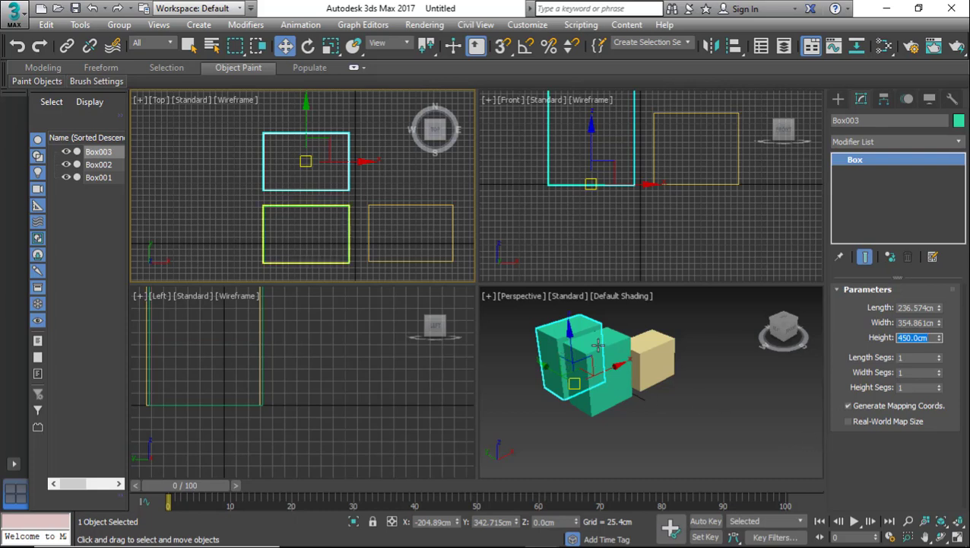
Clone the original green box once as a Reference, moved along the negative Y direction in the Top viewport.
left_click(597, 349)
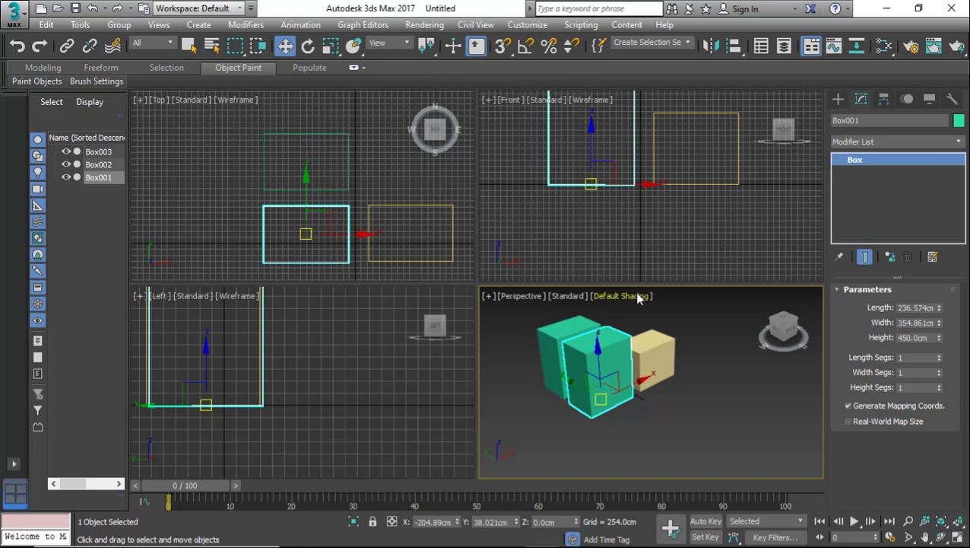
scroll(662, 336, "up", 4)
scroll(662, 336, "up", 5)
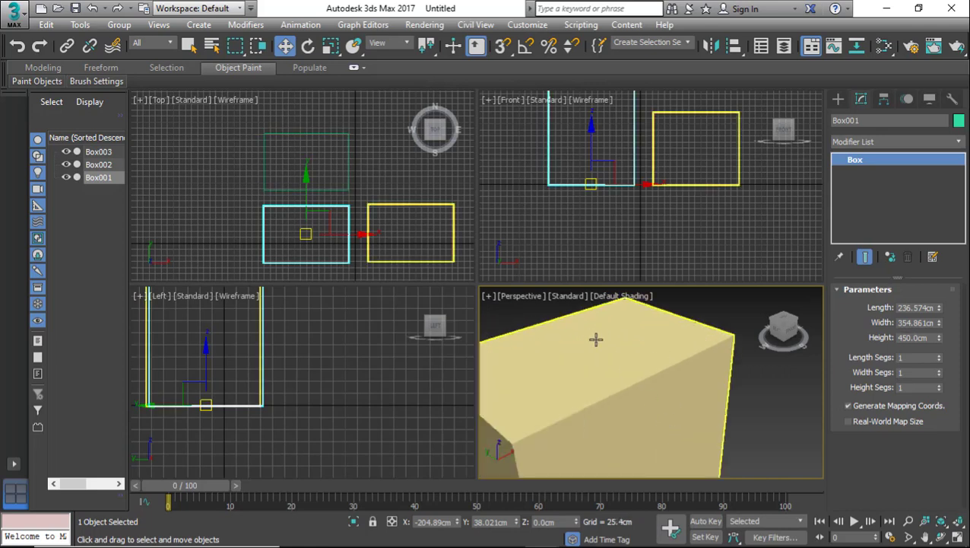
scroll(595, 340, "down", 5)
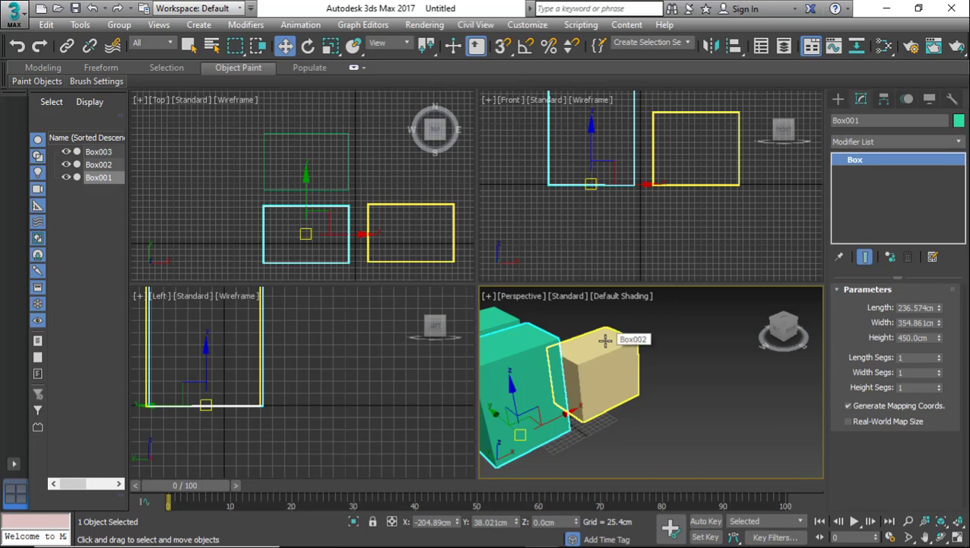
scroll(642, 382, "down", 3)
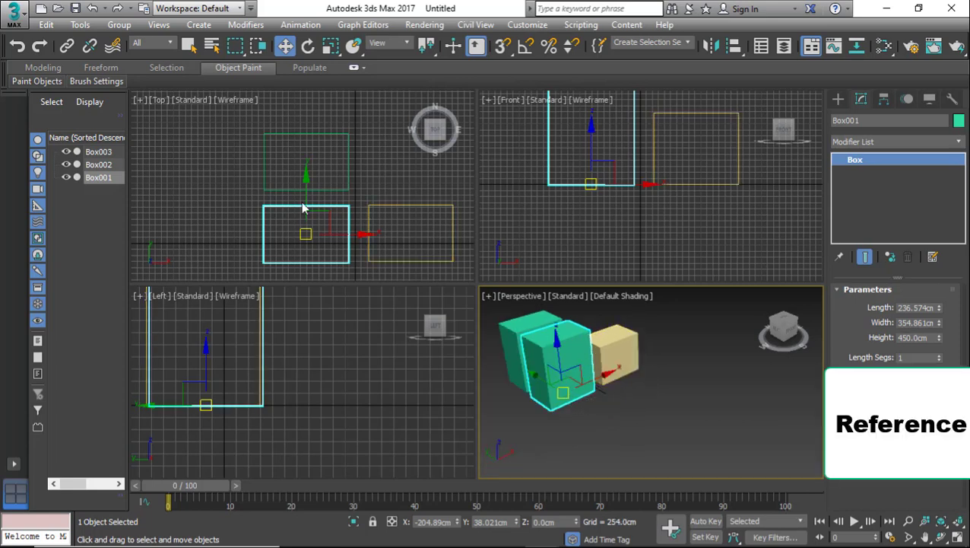
scroll(303, 208, "down", 8)
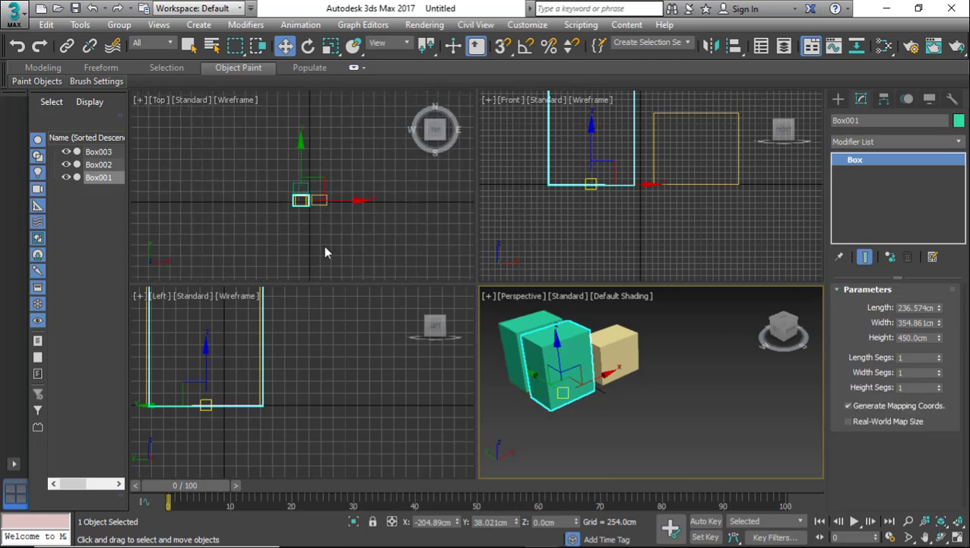
scroll(325, 247, "up", 5)
left_click_drag(276, 159, 276, 190)
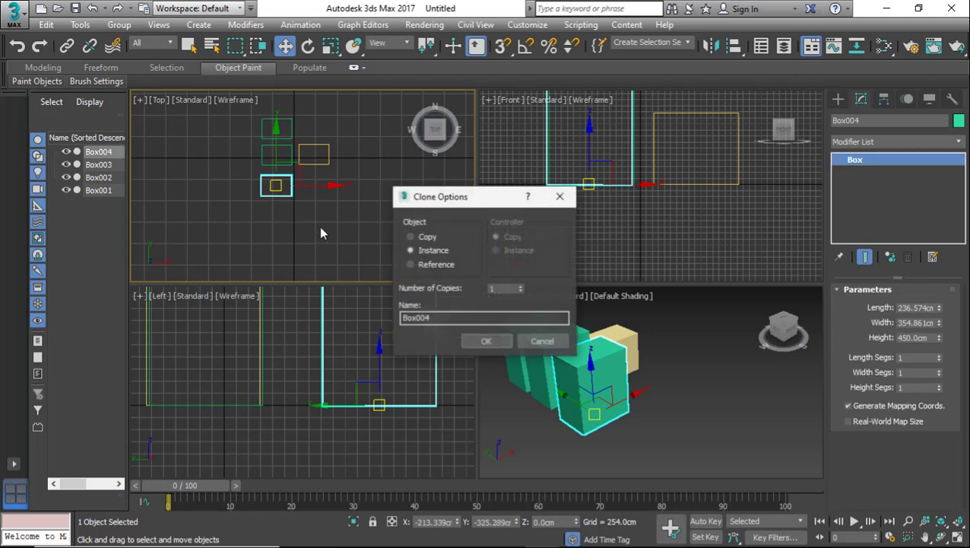
left_click(418, 264)
left_click(484, 339)
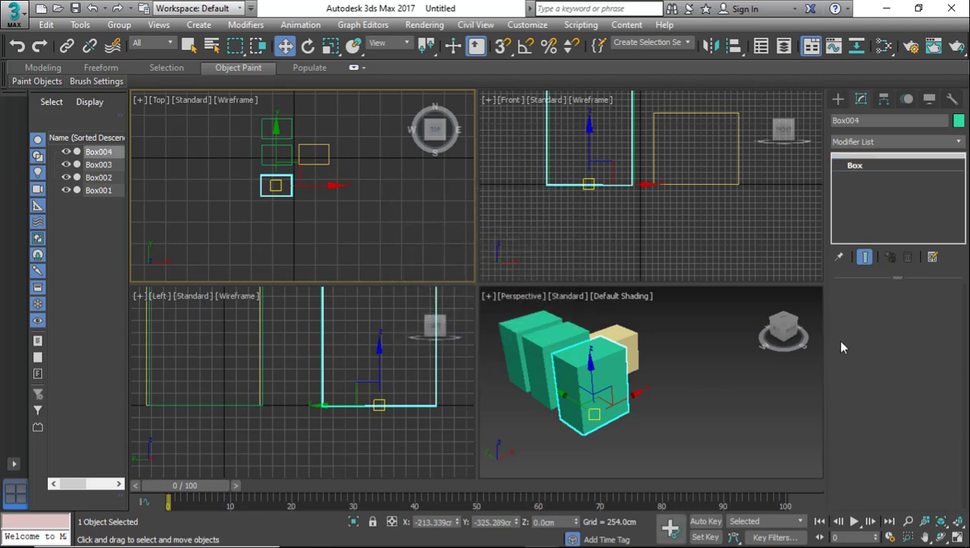
Set the height of the instanced green box to 600 cm.
left_click(631, 388)
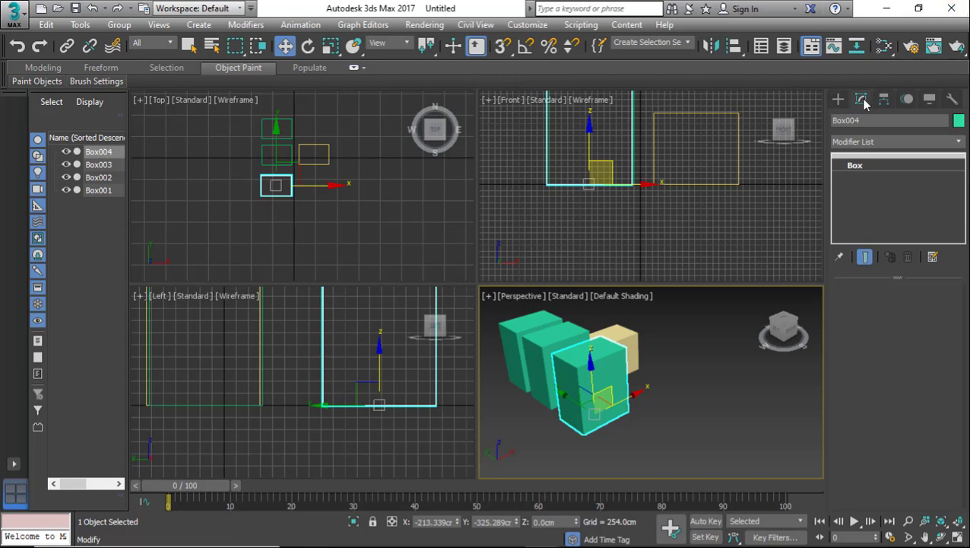
left_click(555, 358)
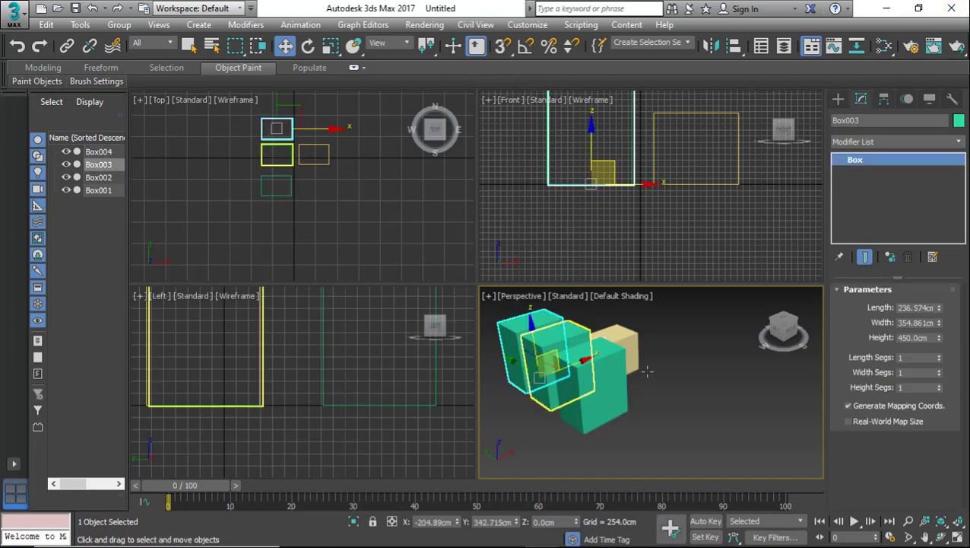
double_click(917, 337)
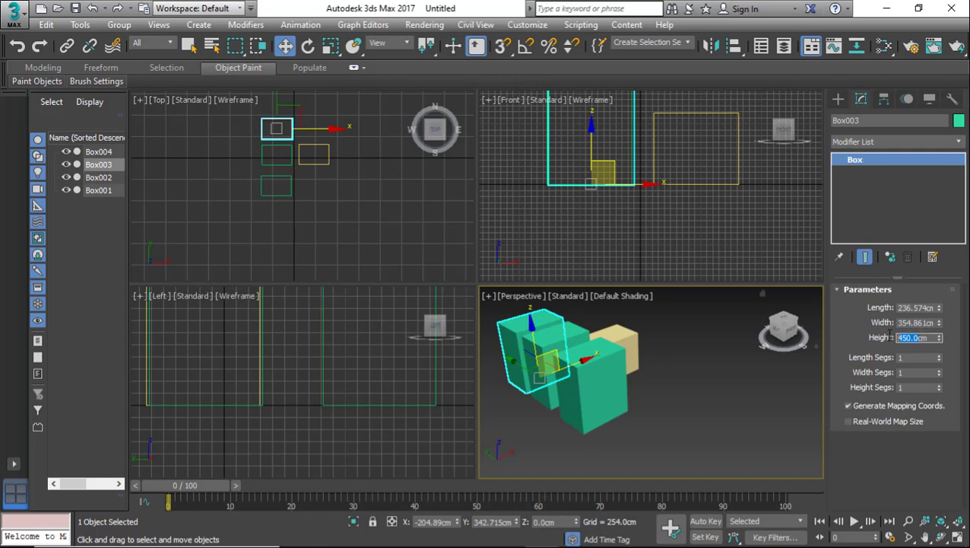
type("6cm")
key("Return")
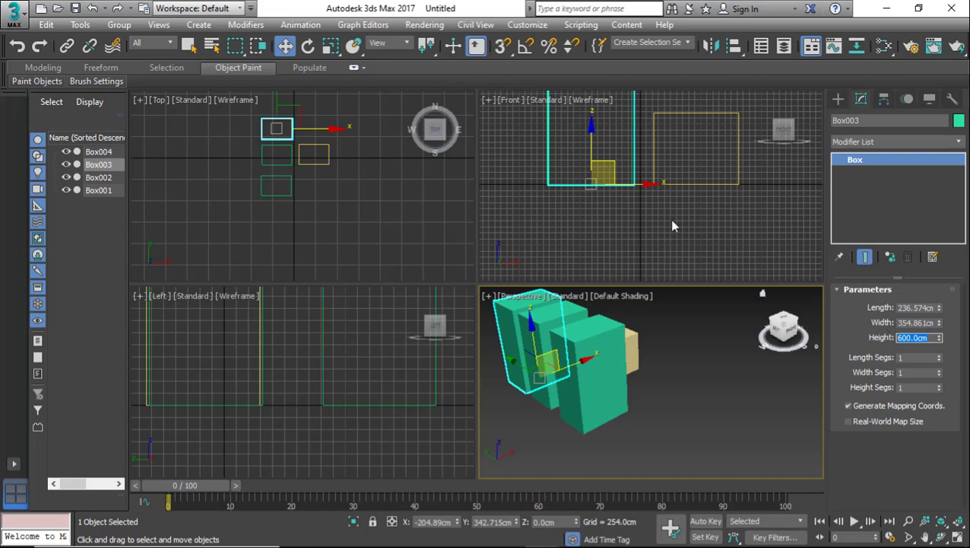
Select the reference, instanced and original green boxes in turn in the Perspective viewport to compare their modifier stacks and parameters.
left_click(579, 351)
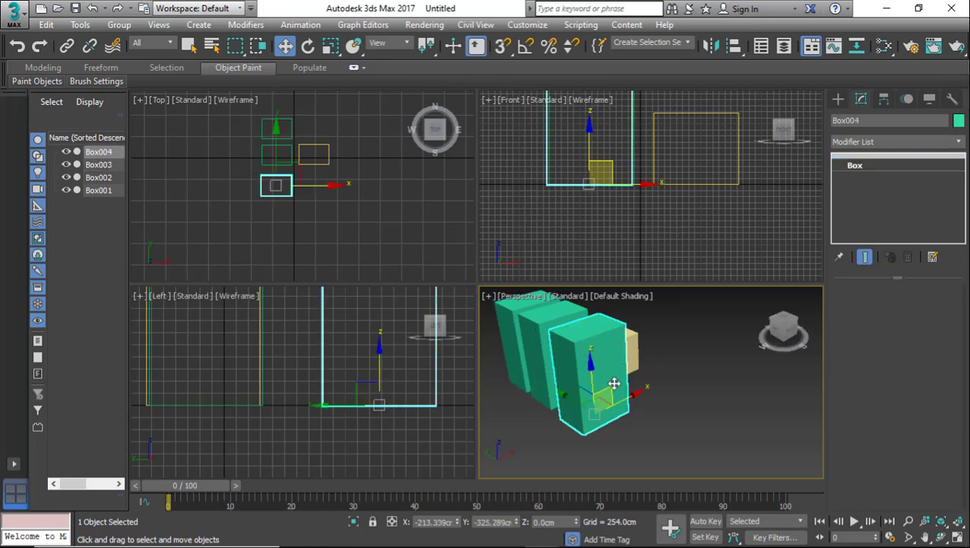
left_click(559, 322)
left_click(523, 318)
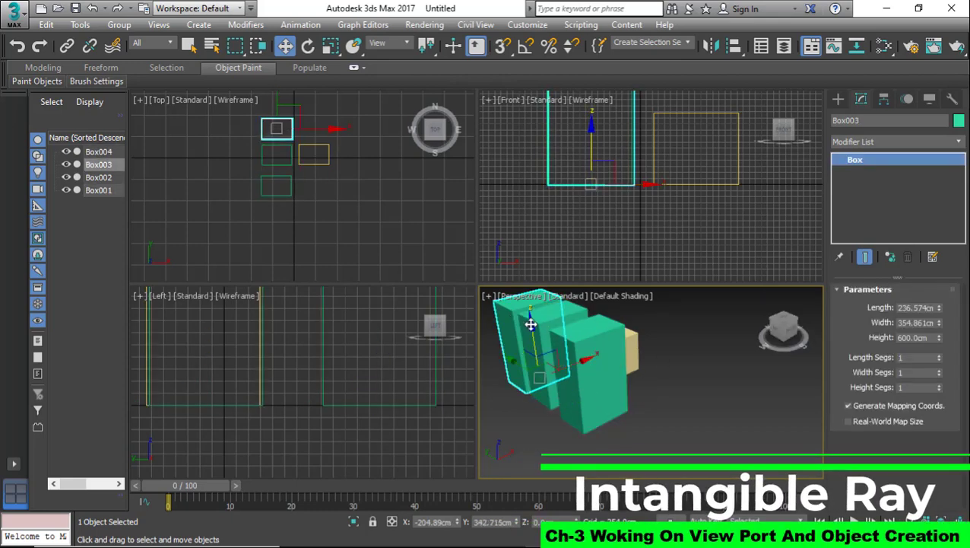
left_click(556, 333)
left_click(548, 329)
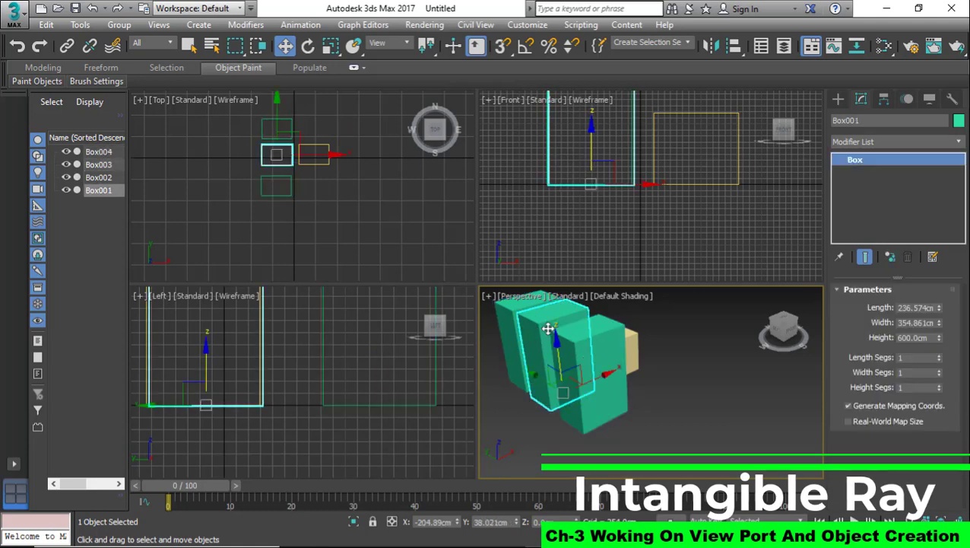